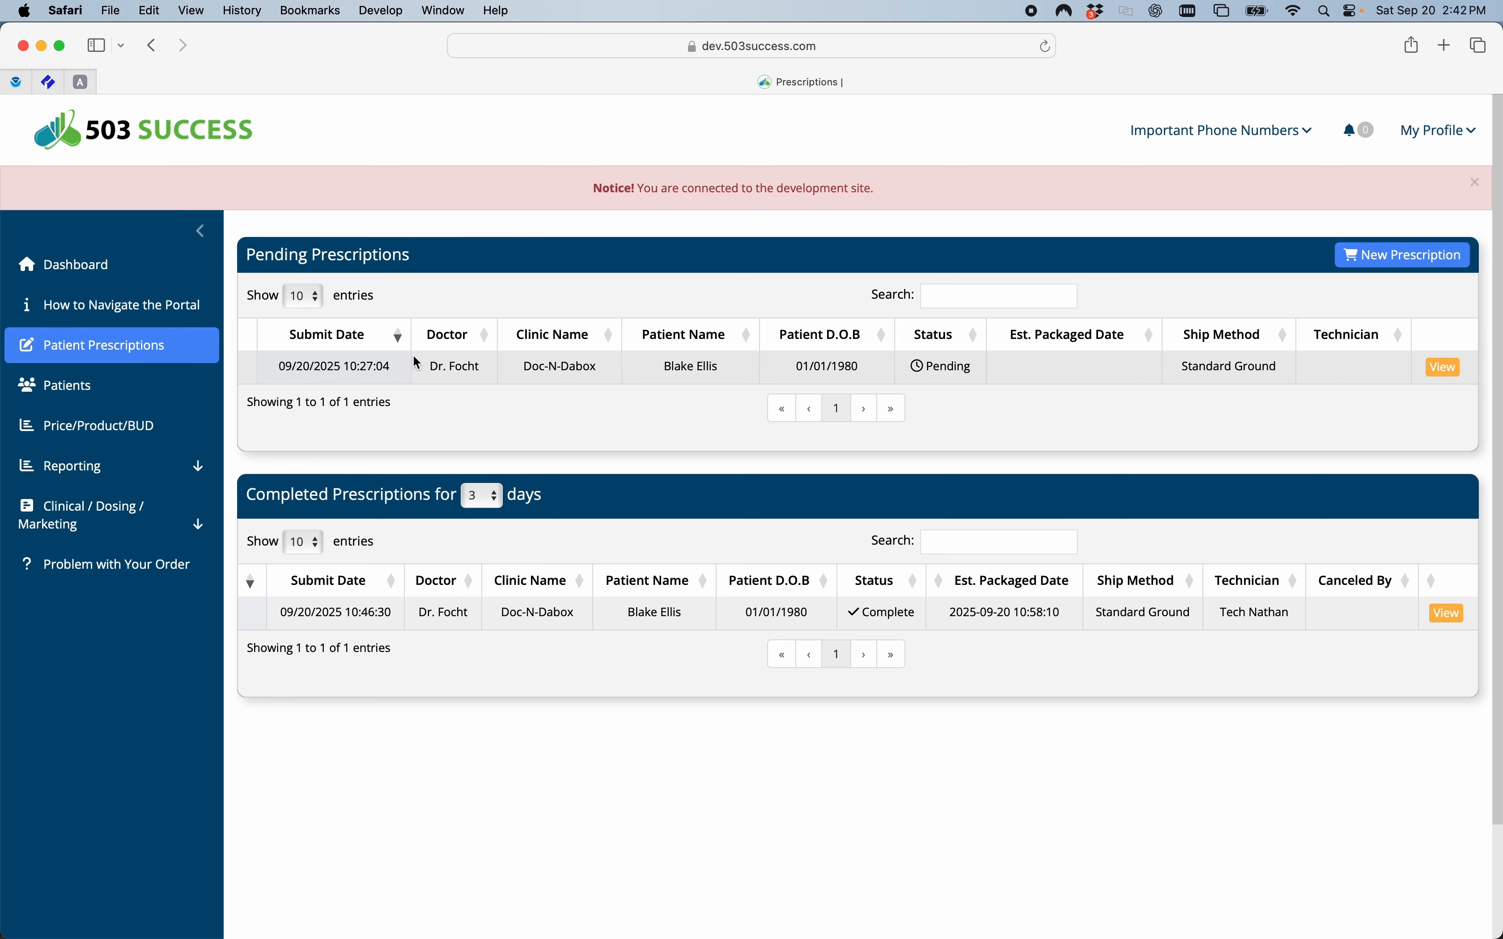
{"action": "left_click", "coordinate": [401, 336]}
{"action": "left_click", "coordinate": [494, 497]}
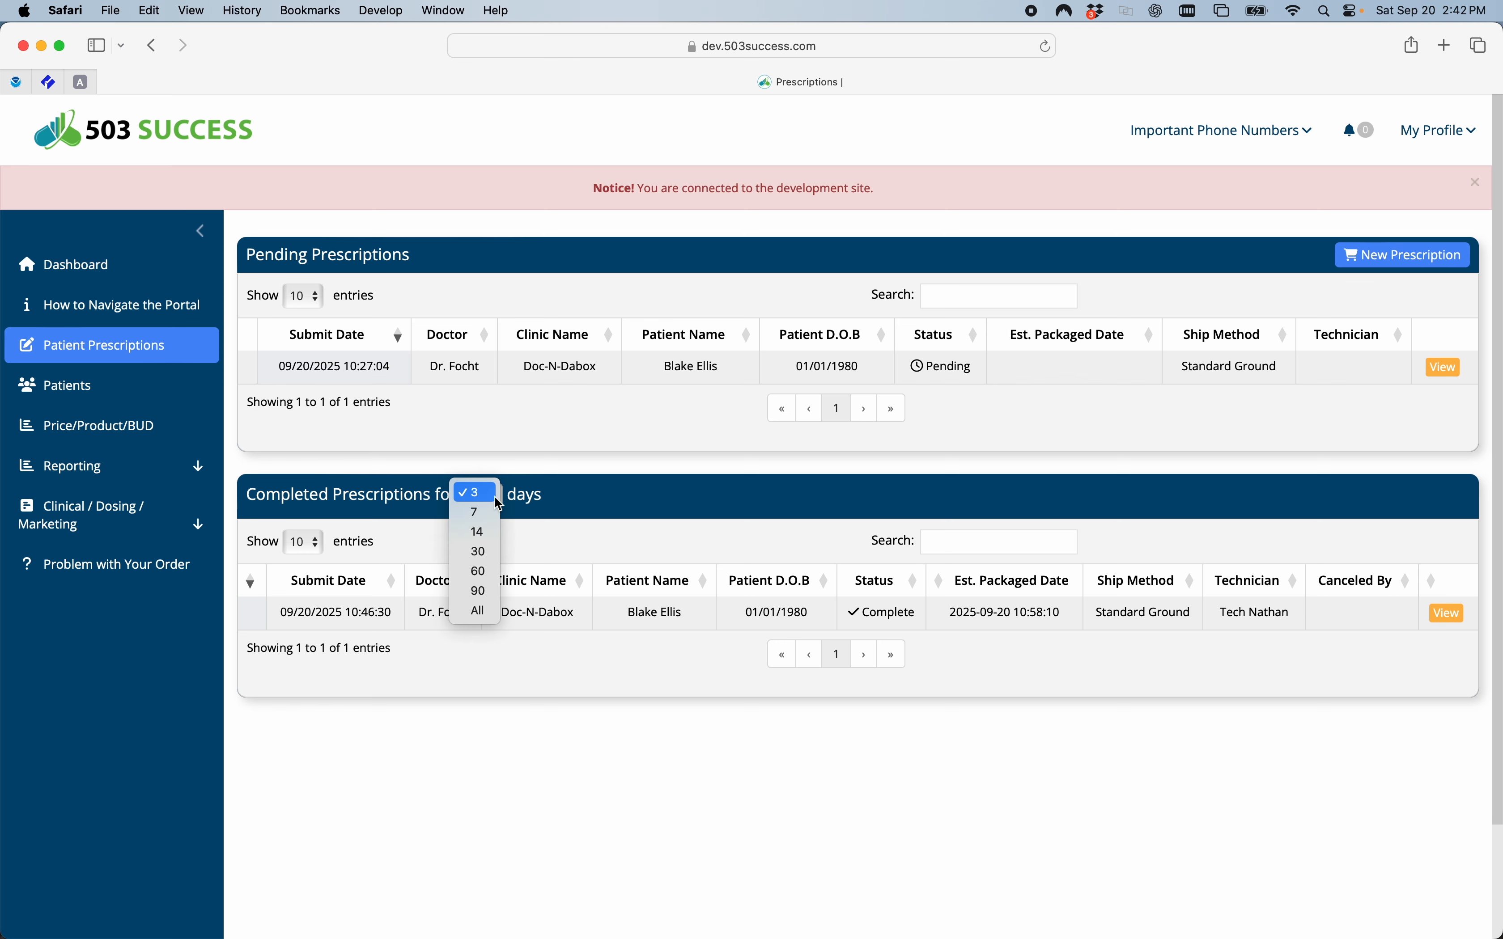
{"action": "left_click", "coordinate": [591, 502]}
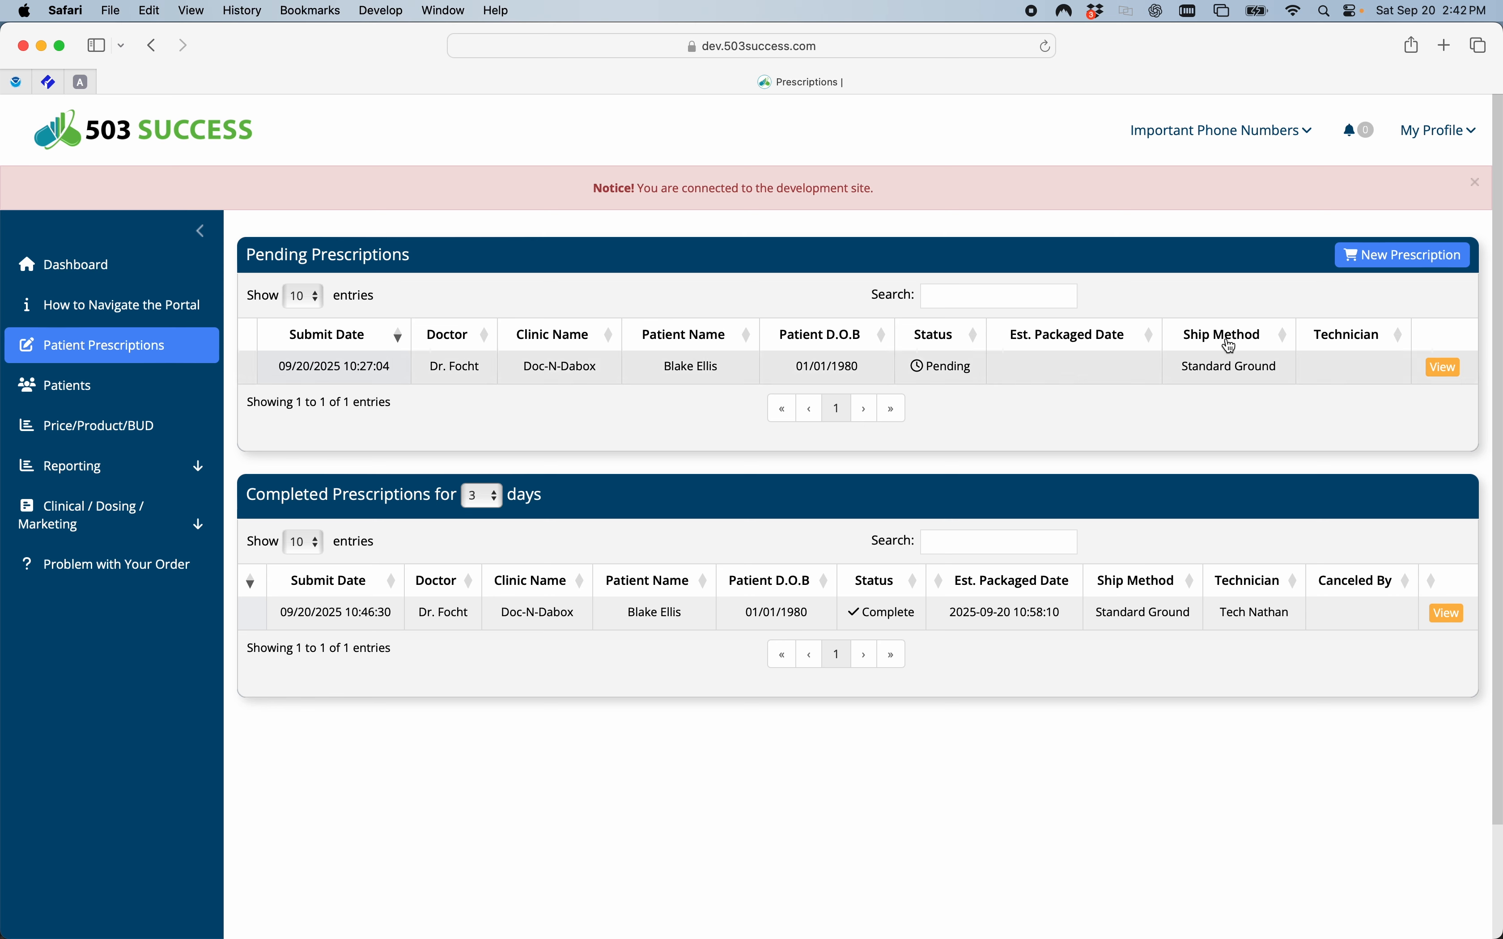
Start a new prescription and choose to enter a new patient.
{"action": "left_click", "coordinate": [1396, 258]}
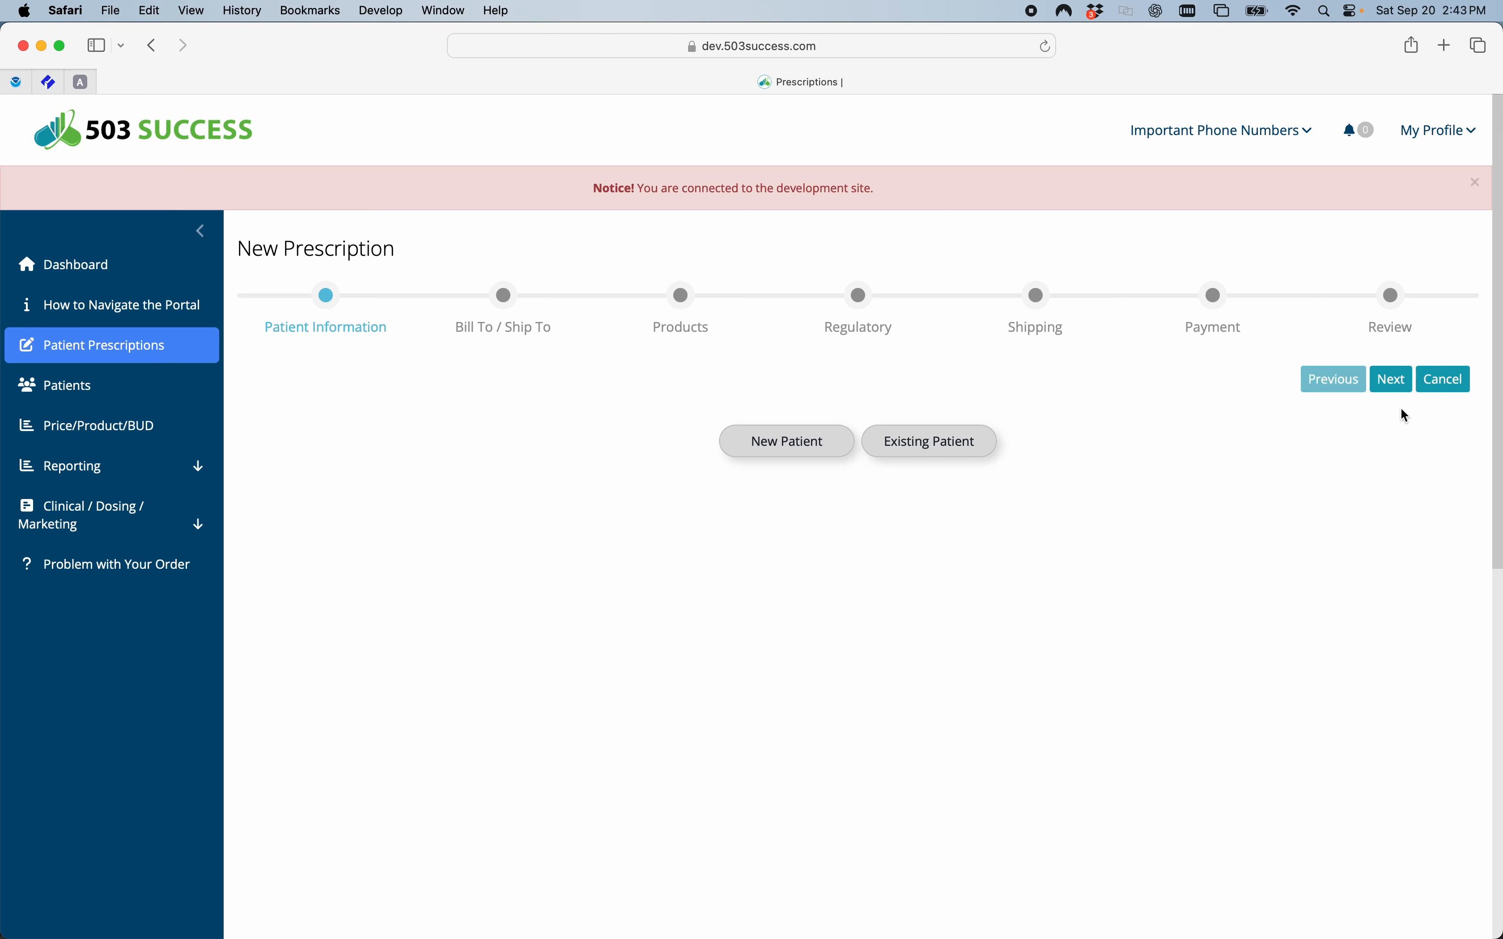
{"action": "left_click", "coordinate": [780, 444]}
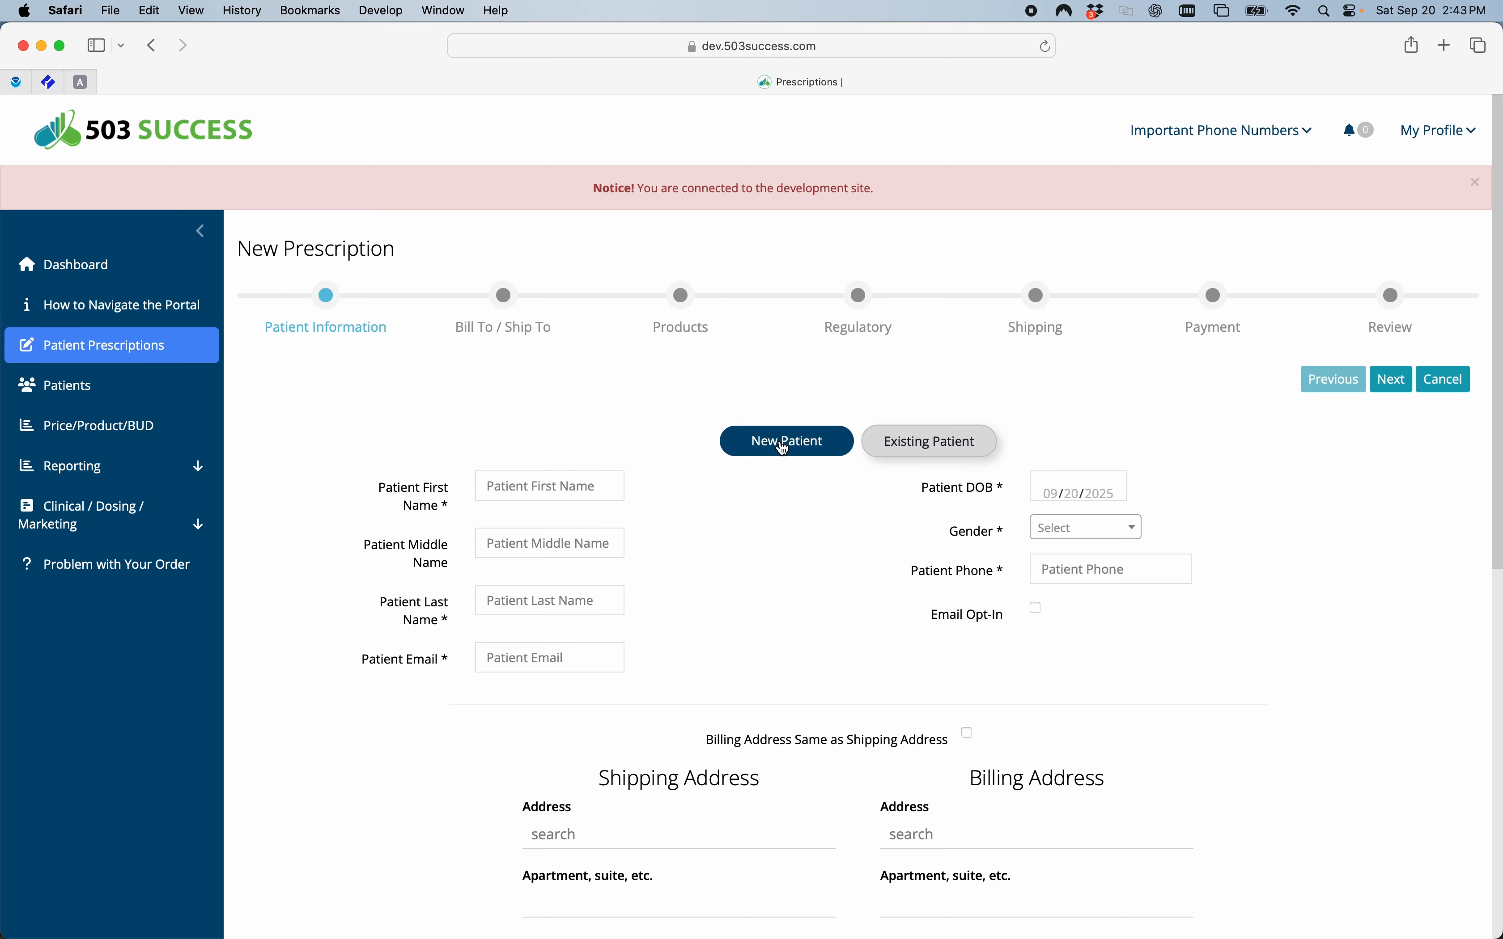
{"action": "scroll", "coordinate": [683, 529], "scroll_direction": "down", "scroll_amount": 3}
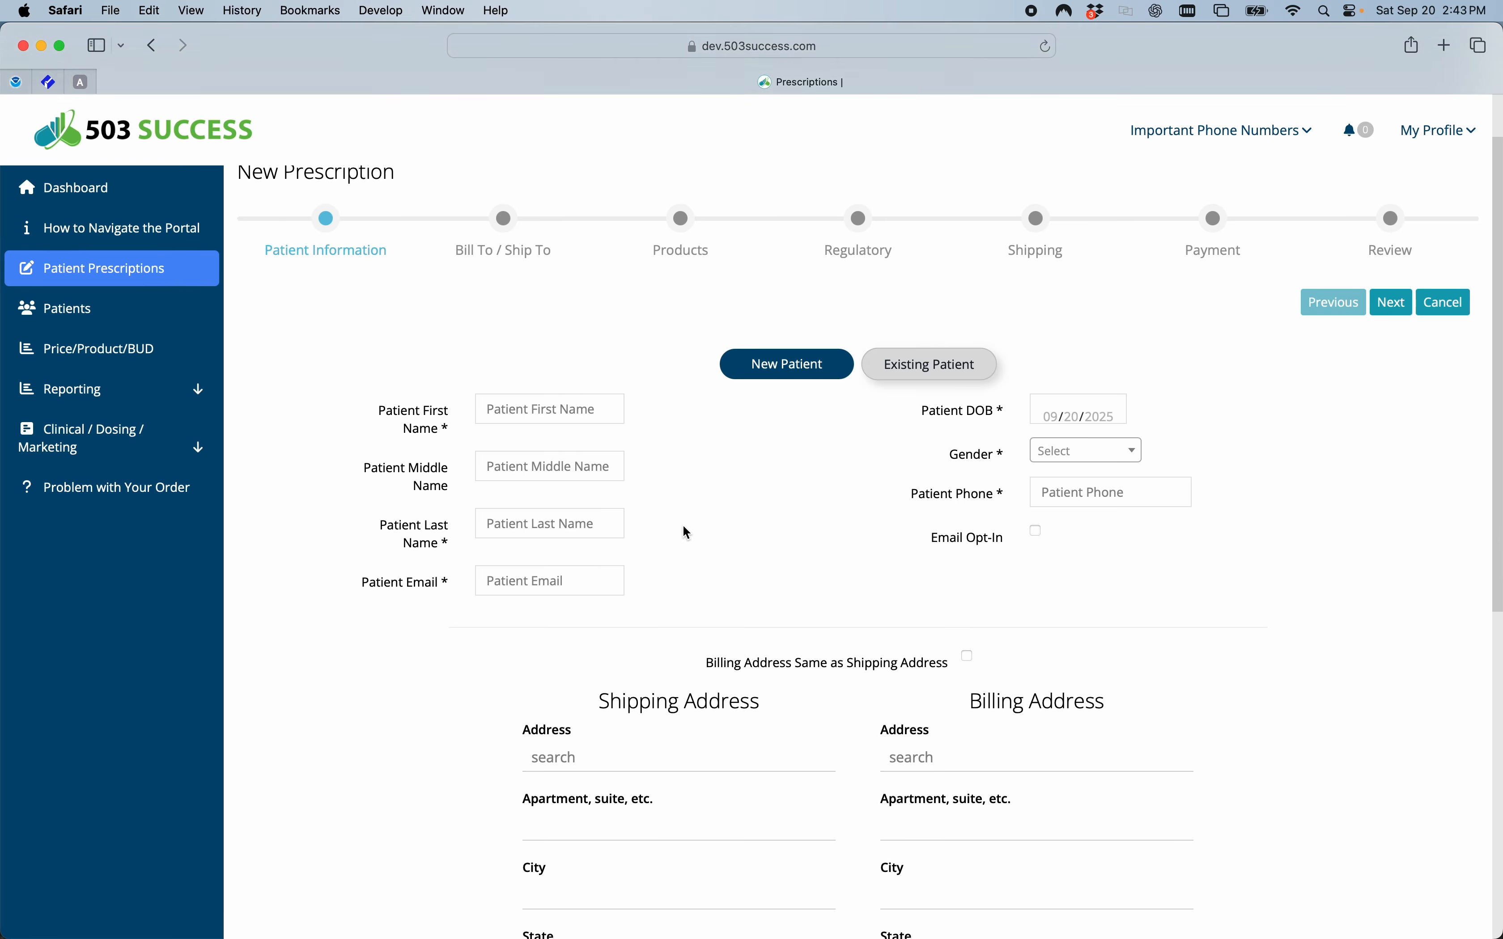
{"action": "scroll", "coordinate": [687, 533], "scroll_direction": "down", "scroll_amount": 2}
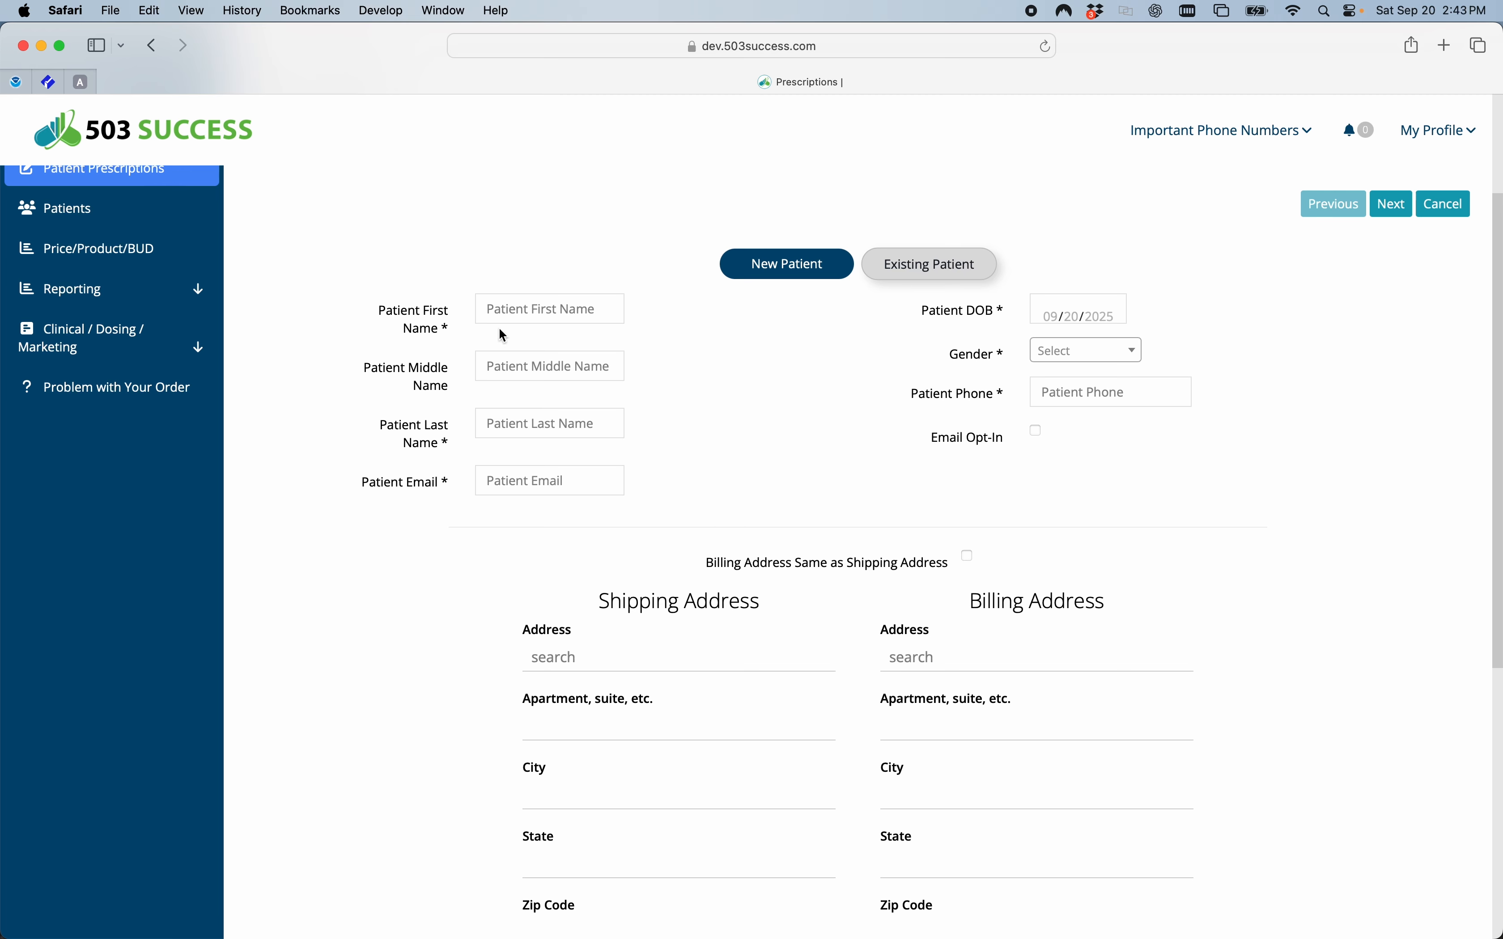
Enter the patient's first name, last name and e-mail address, leaving the middle name empty.
{"action": "left_click", "coordinate": [501, 312]}
{"action": "type", "text": "Lester"}
{"action": "key", "text": "Tab"}
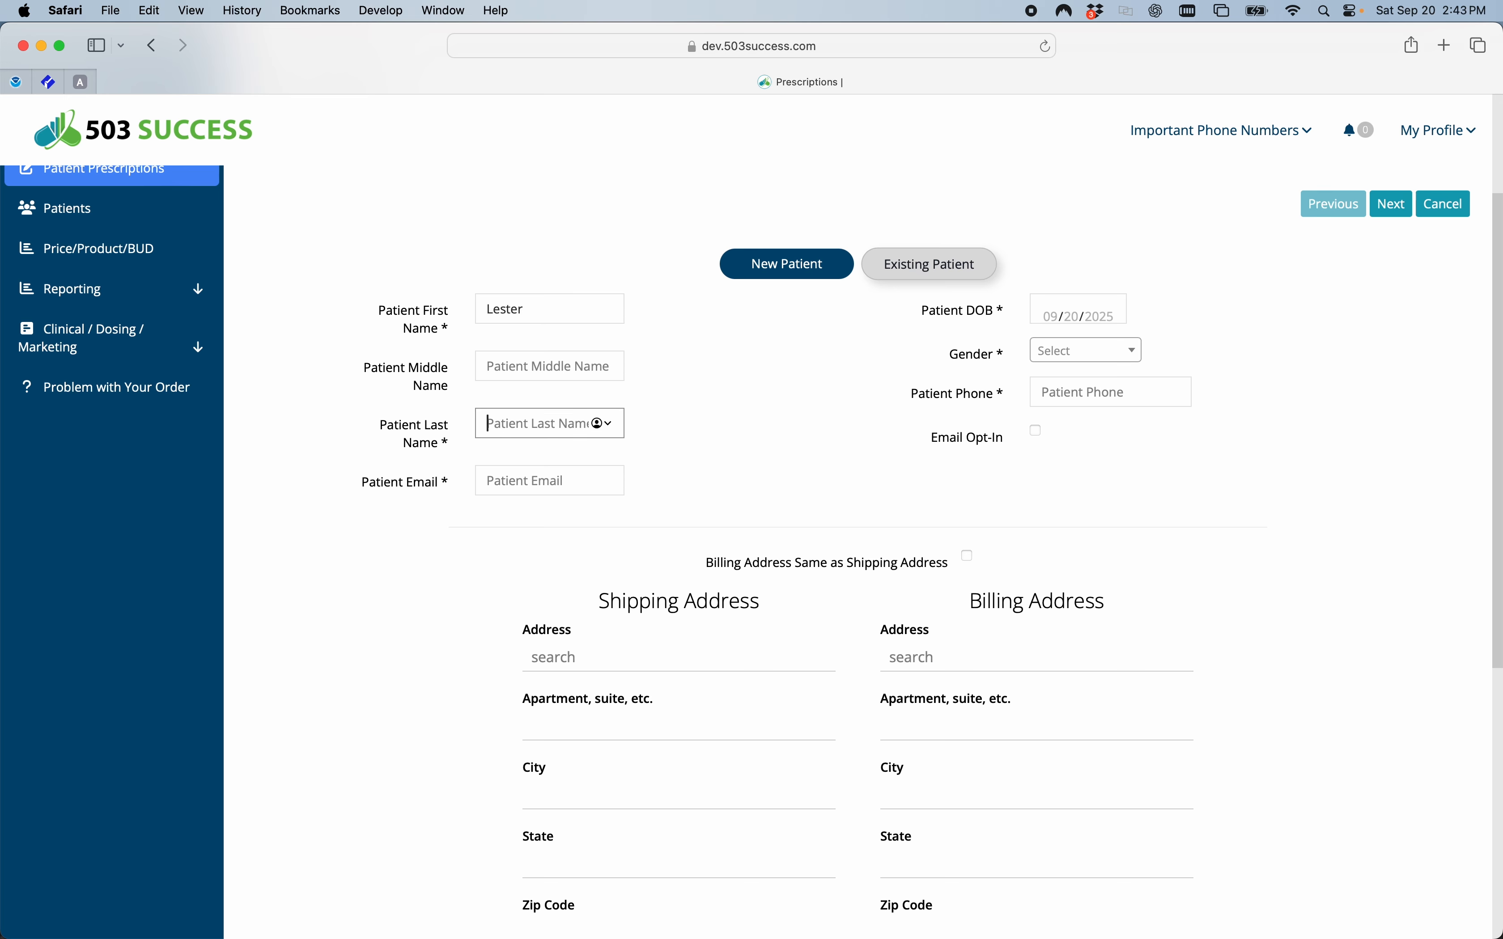
{"action": "type", "text": "Tester"}
{"action": "key", "text": "Tab"}
{"action": "type", "text": "le"}
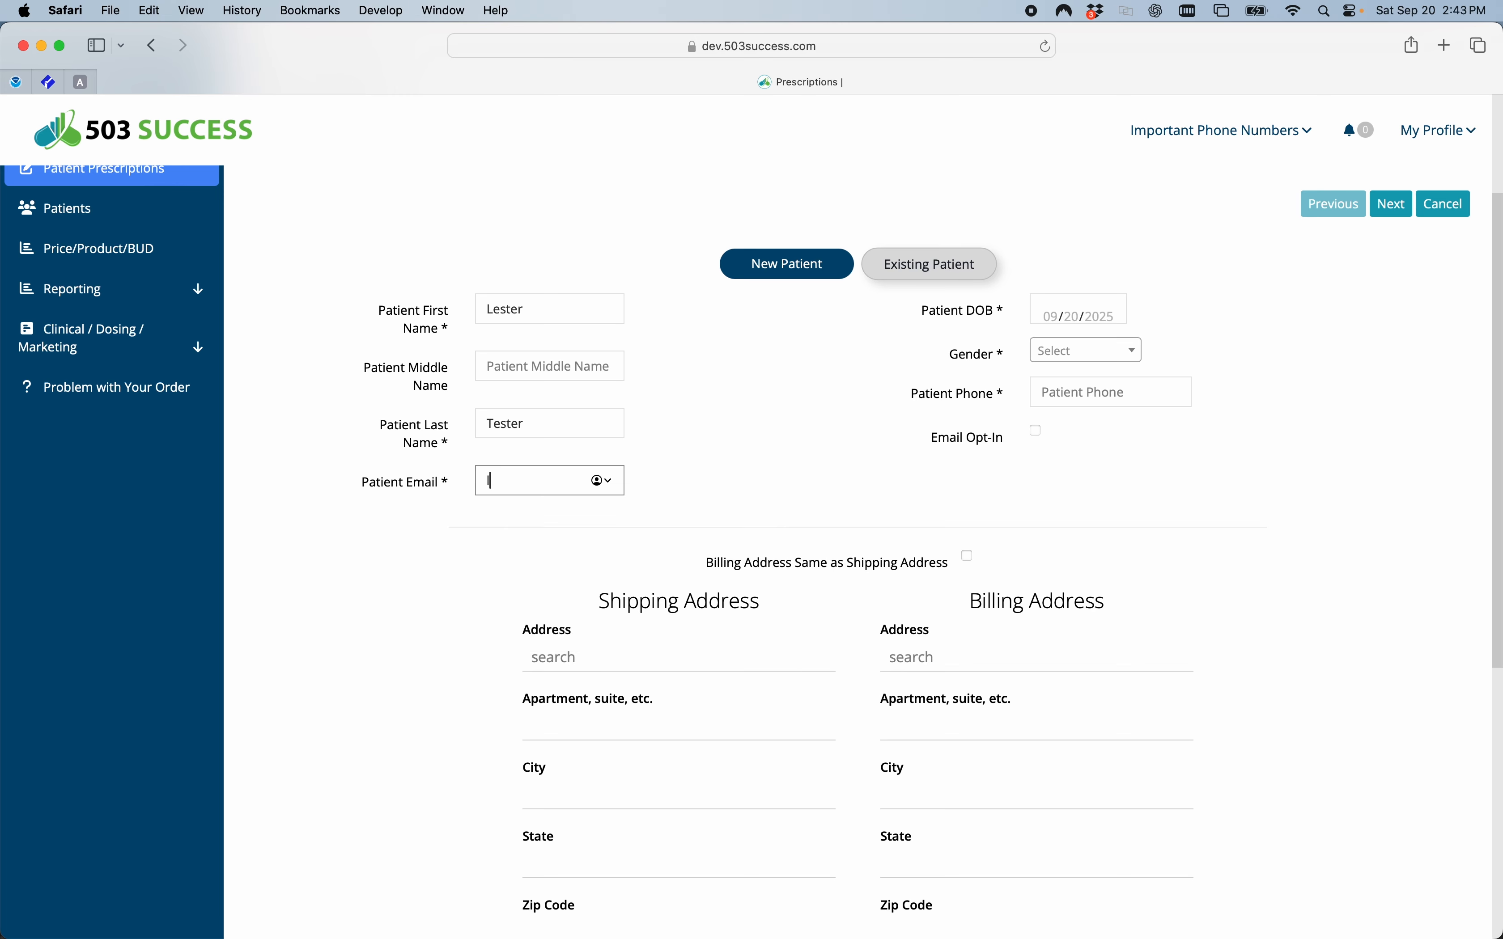
{"action": "type", "text": "ster@tester.com"}
{"action": "key", "text": "Tab"}
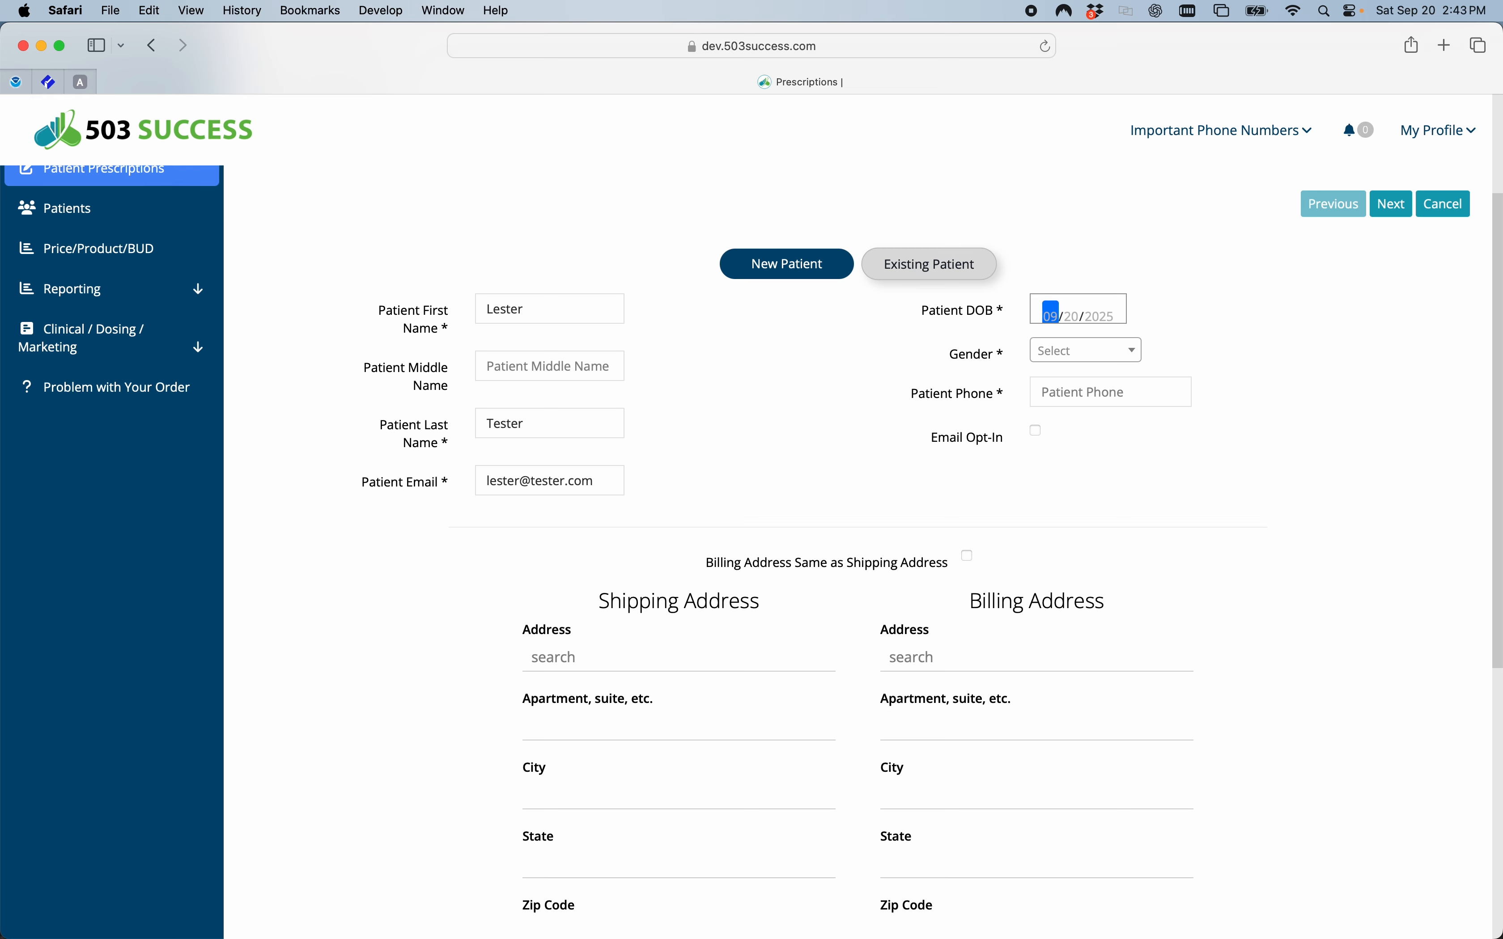
Enter the patient's date of birth, set the gender to Male and fill in the patient's phone number.
{"action": "type", "text": "1/01/2000"}
{"action": "left_click", "coordinate": [1079, 357]}
{"action": "left_click", "coordinate": [1056, 408]}
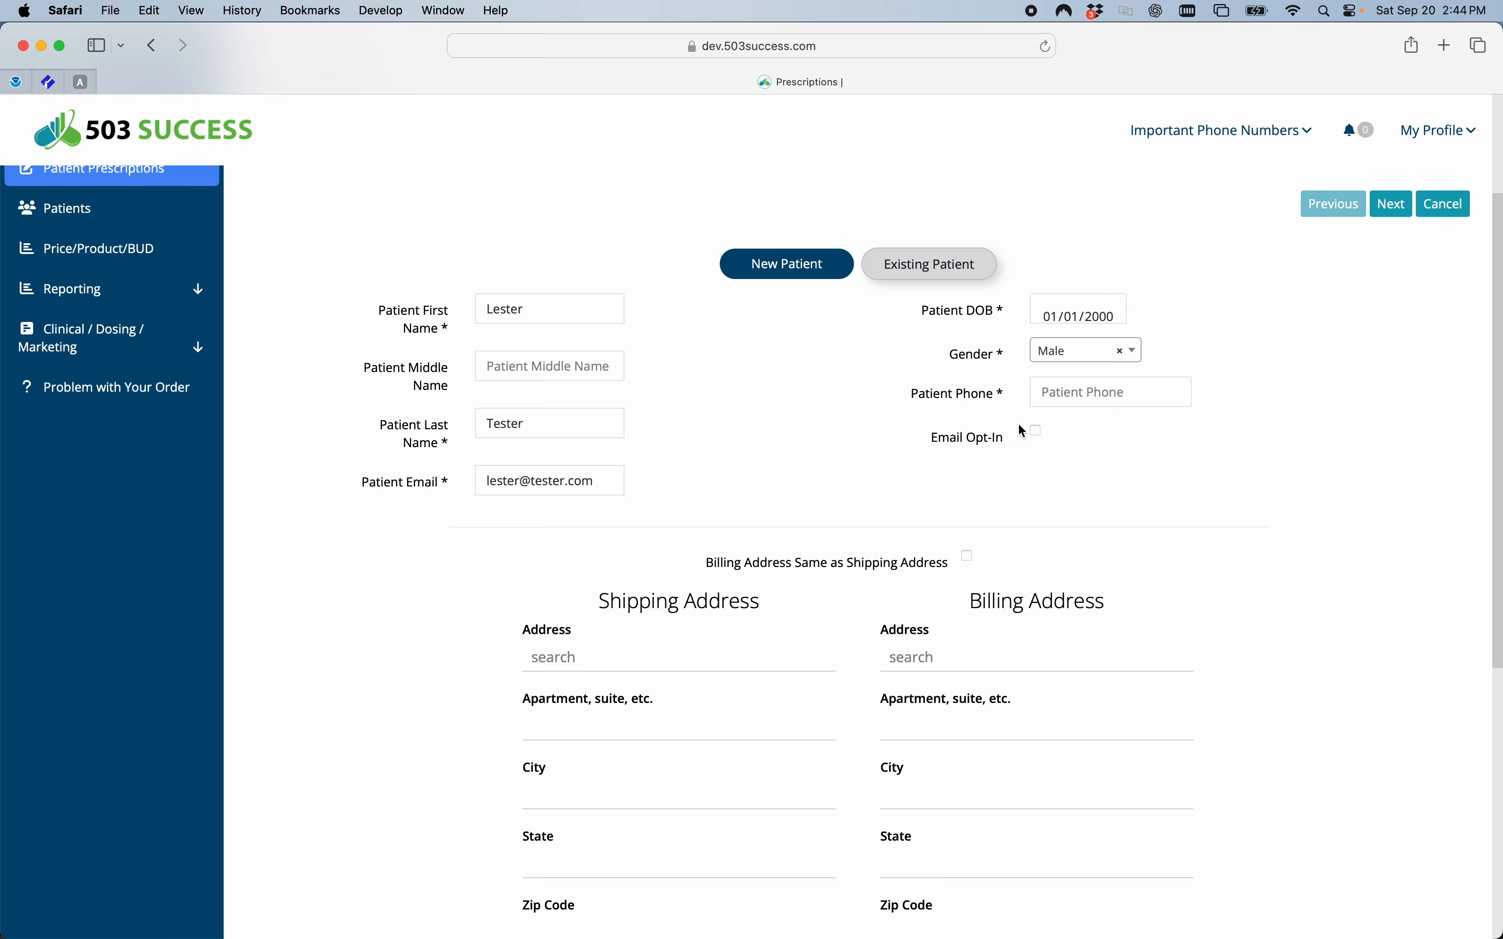
{"action": "left_click", "coordinate": [1065, 381]}
{"action": "type", "text": "123"}
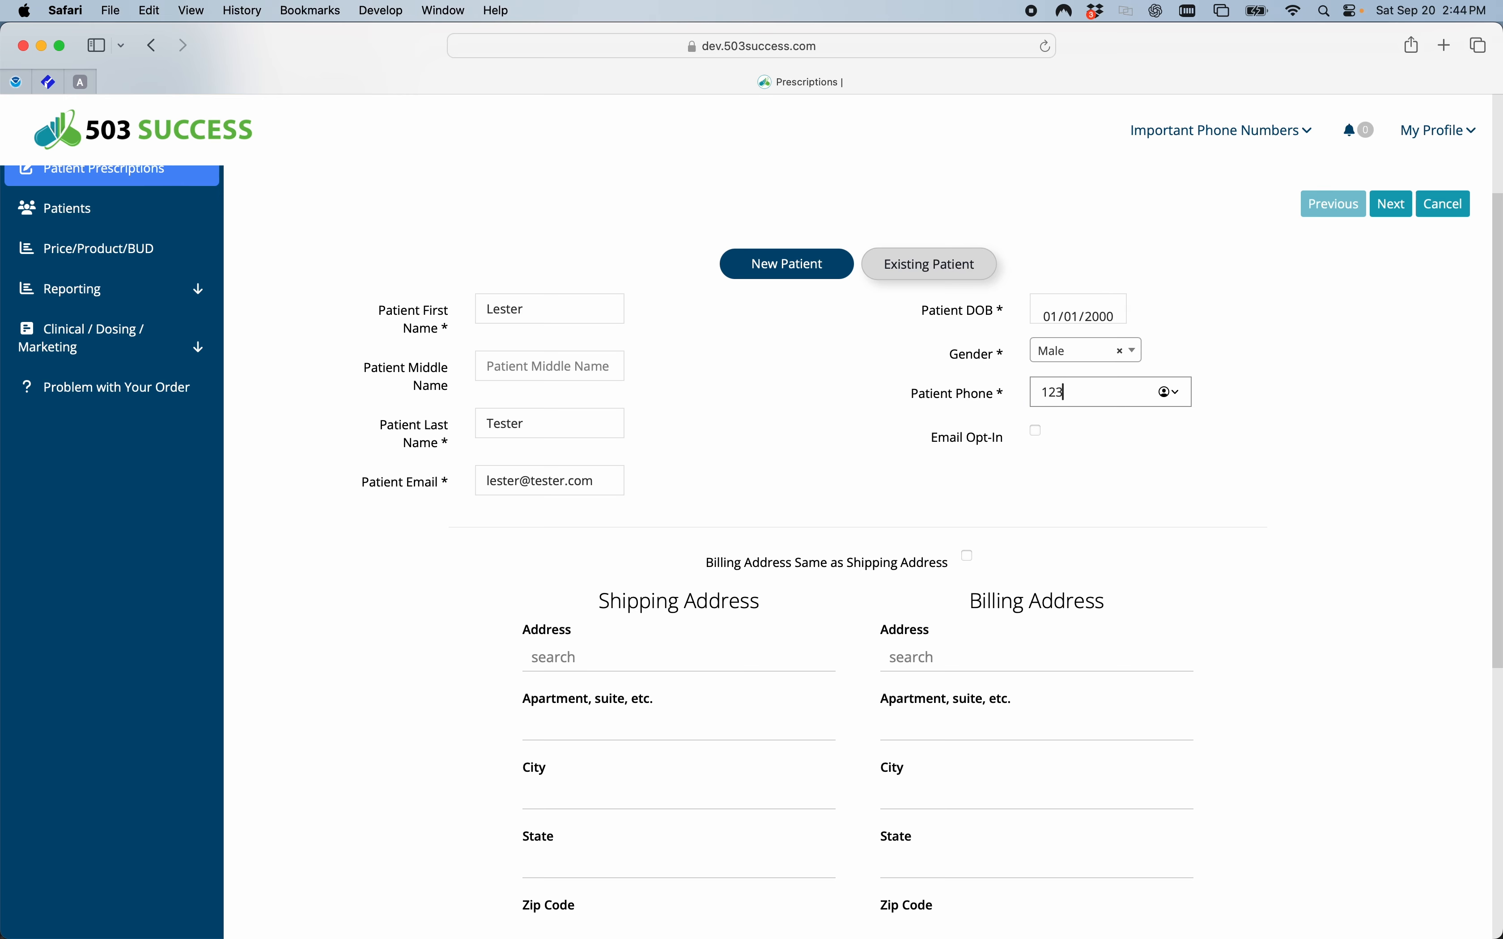
{"action": "type", "text": "1234123"}
Fill in the patient's shipping address, city, state and zip code, and make the billing address the same as the shipping address.
{"action": "scroll", "coordinate": [770, 466], "scroll_direction": "down", "scroll_amount": 3}
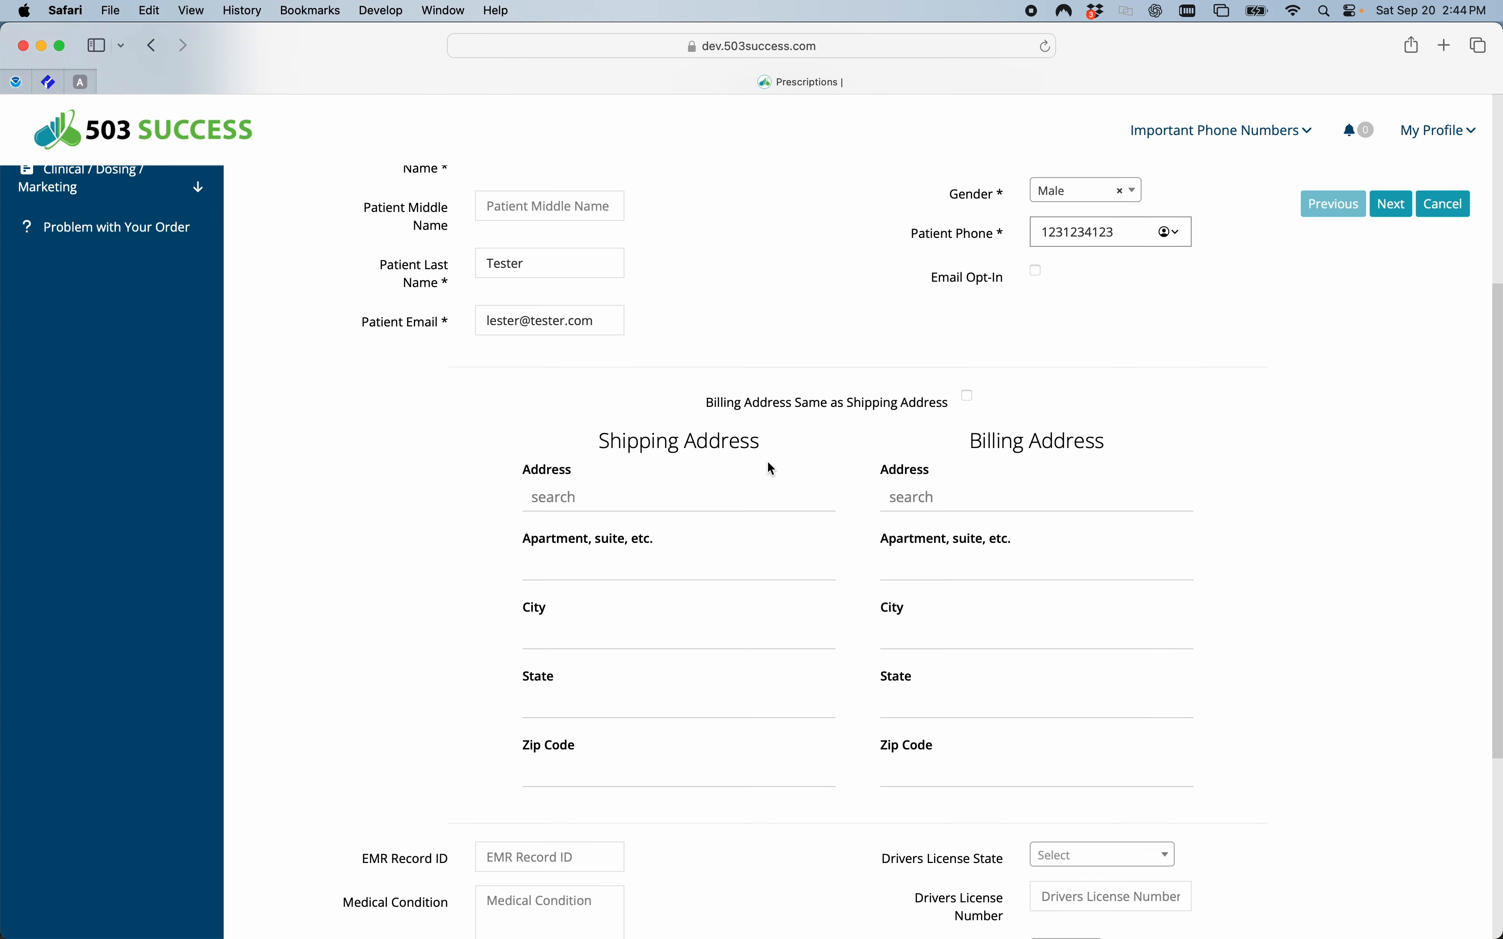
{"action": "left_click", "coordinate": [565, 498]}
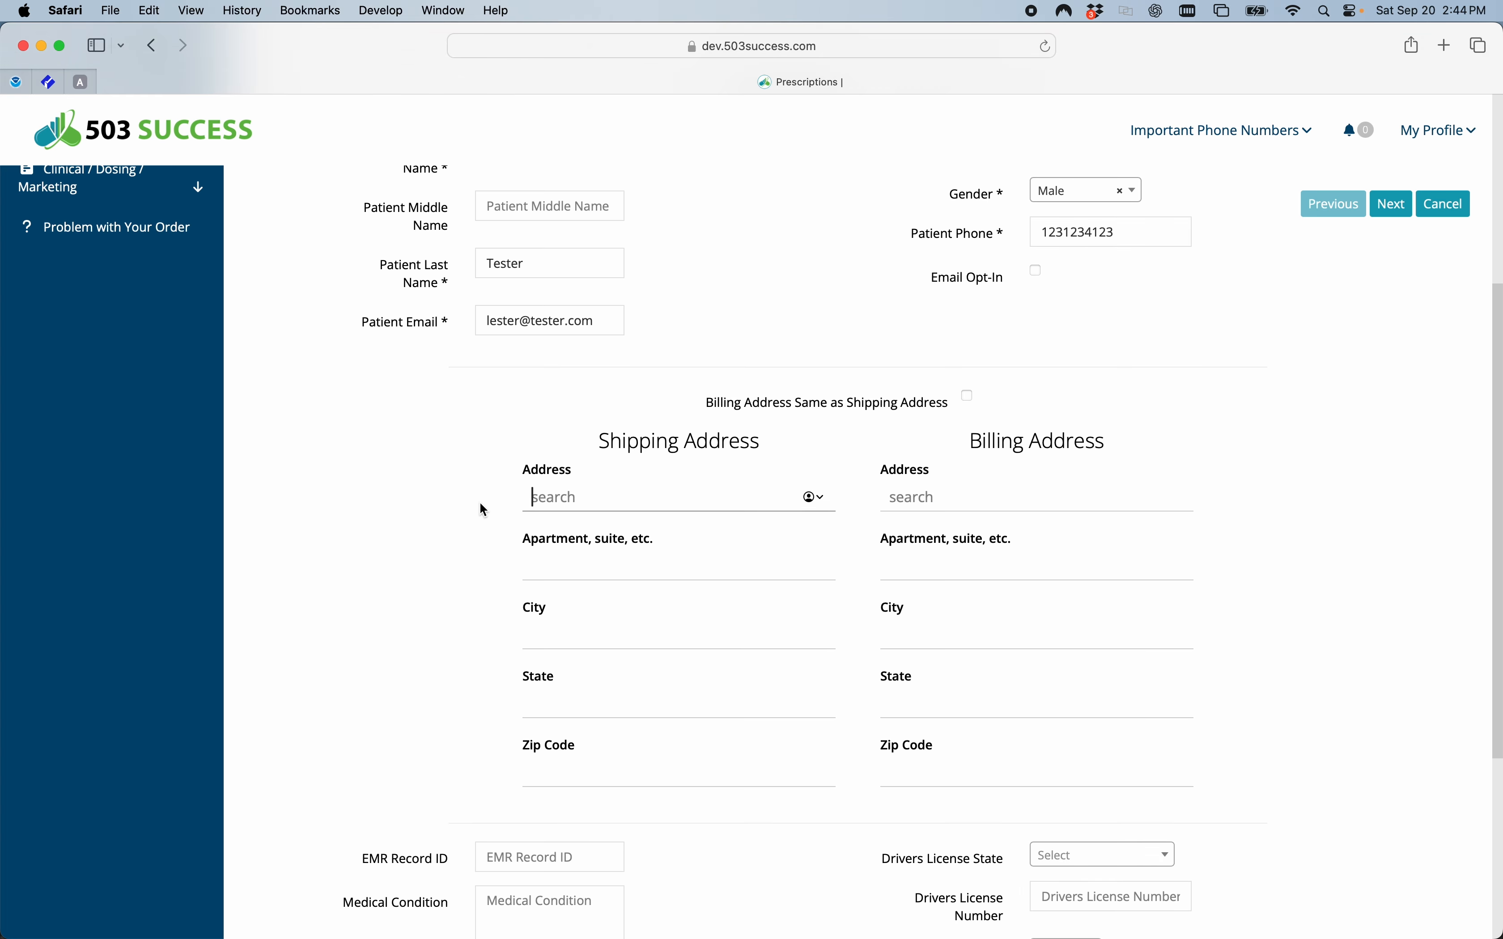
{"action": "type", "text": "1 Main St"}
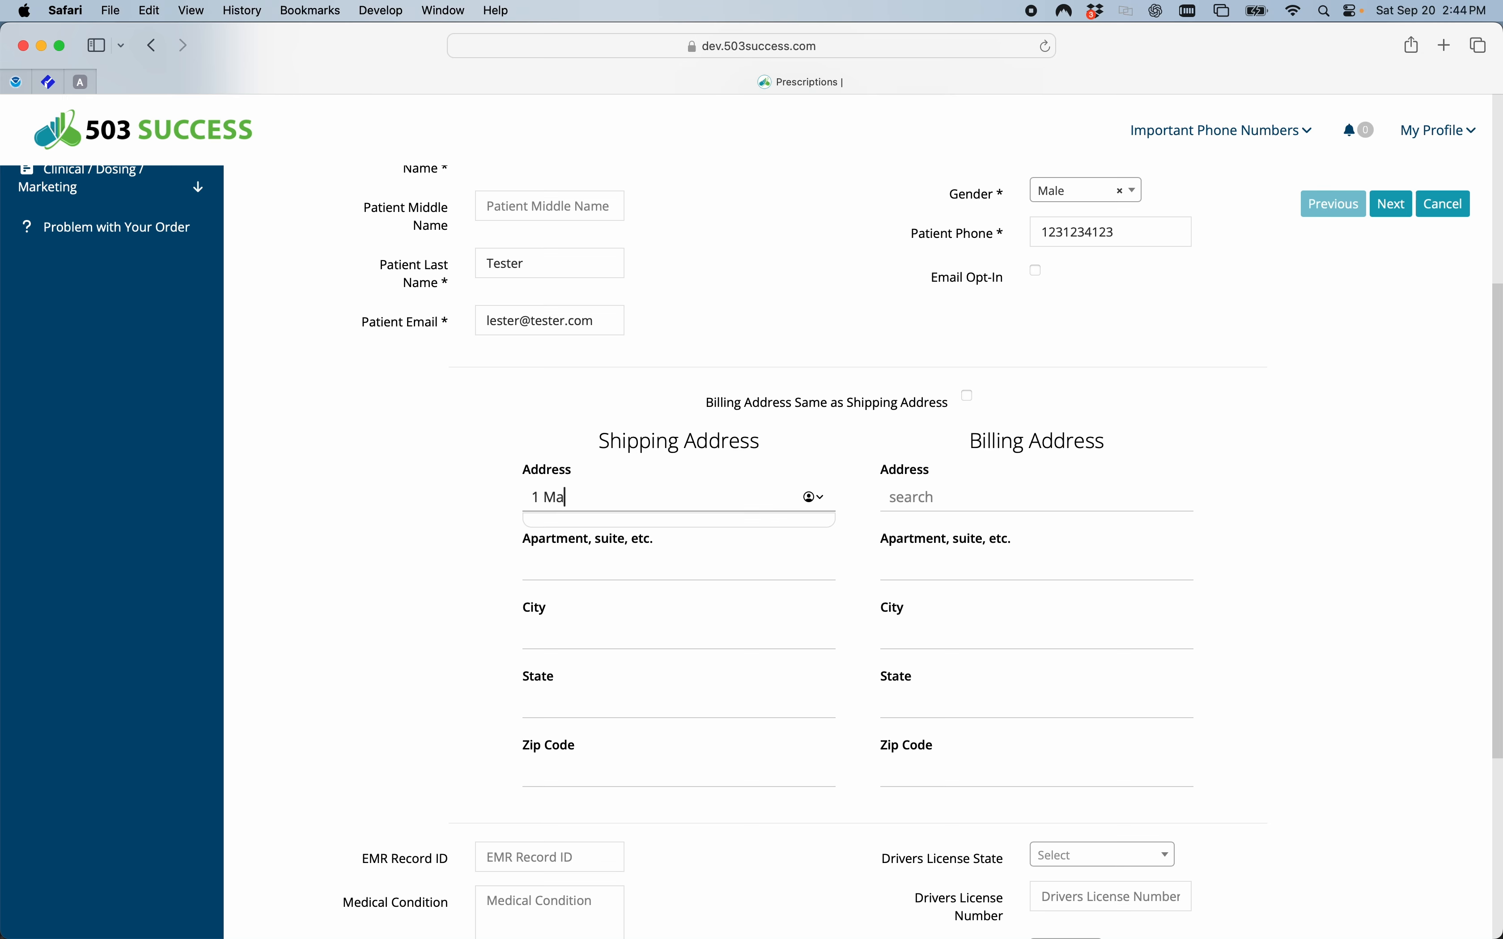
{"action": "key", "text": "Tab"}
{"action": "type", "text": "Hometown"}
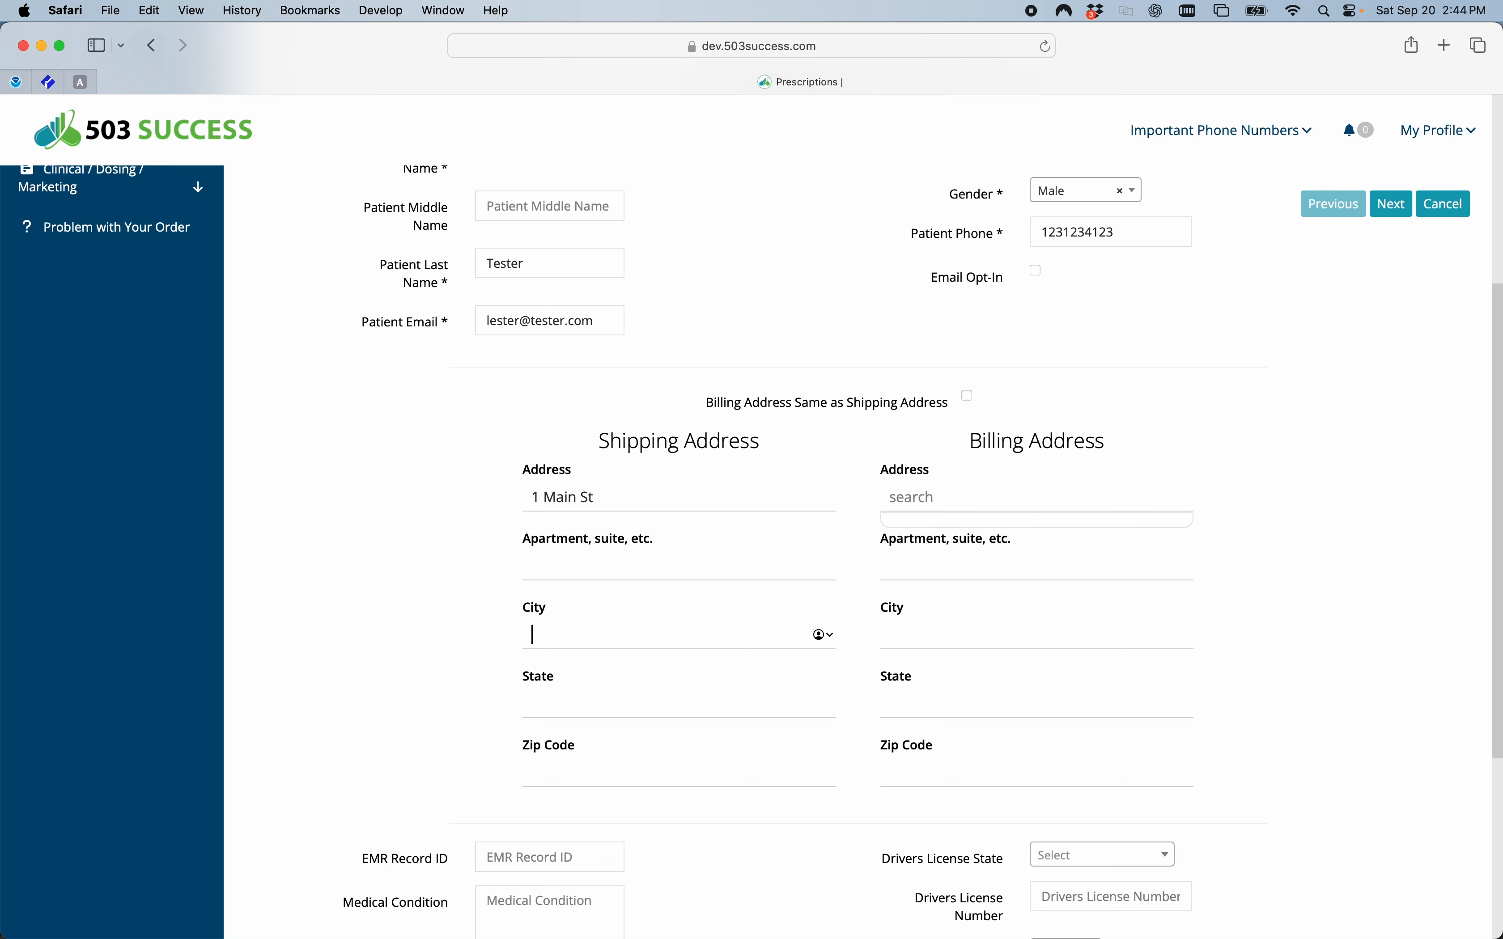
{"action": "key", "text": "Tab"}
{"action": "type", "text": "FL"}
{"action": "key", "text": "Tab"}
{"action": "type", "text": "34715"}
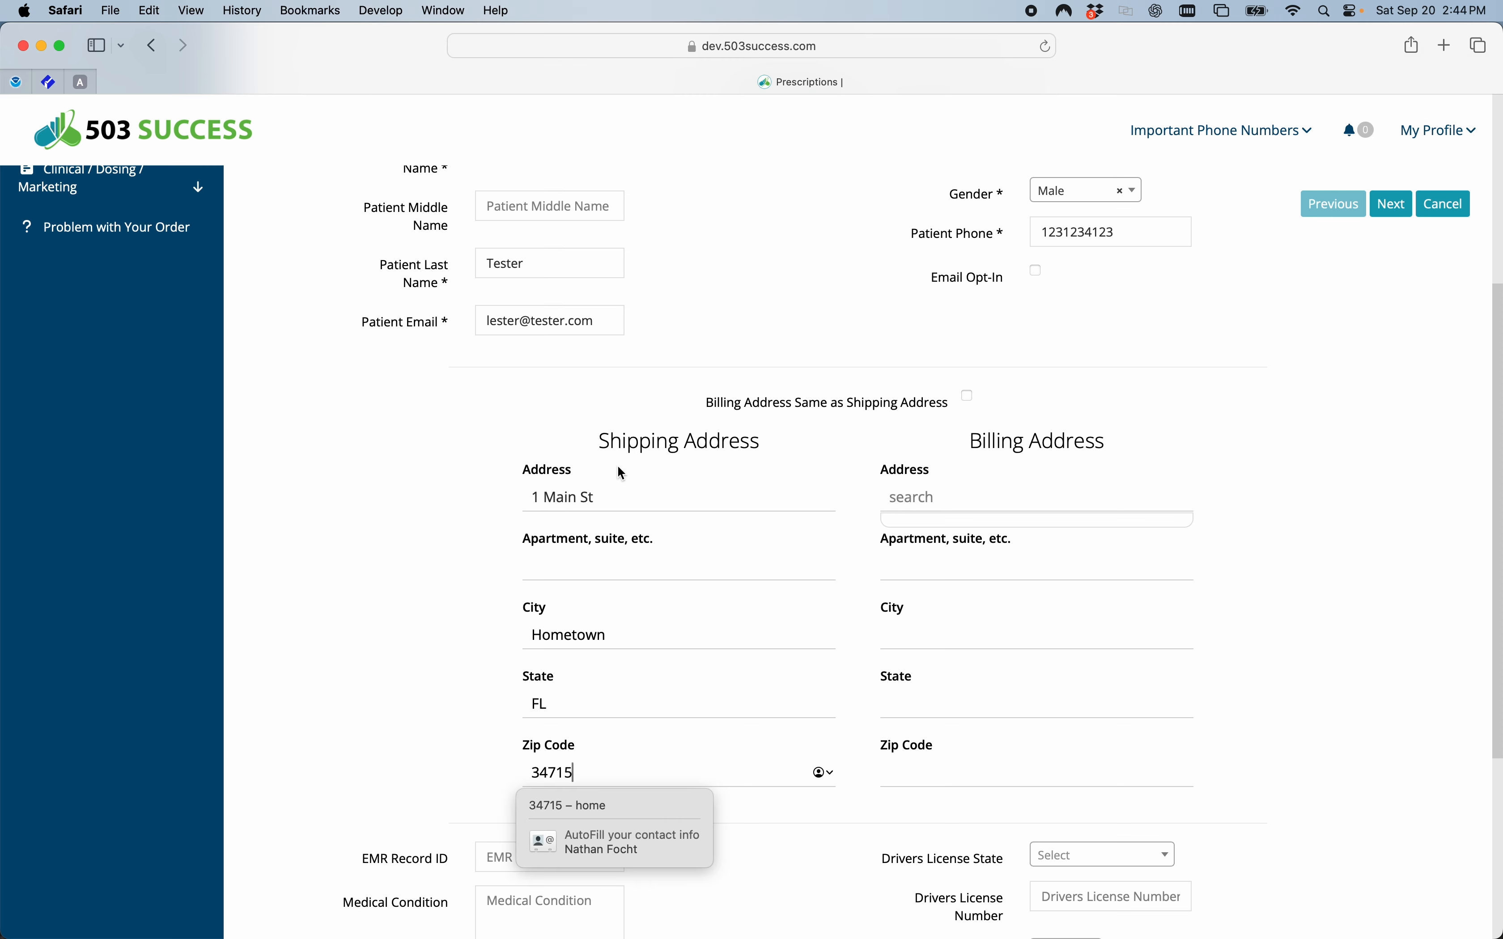
{"action": "left_click", "coordinate": [970, 398]}
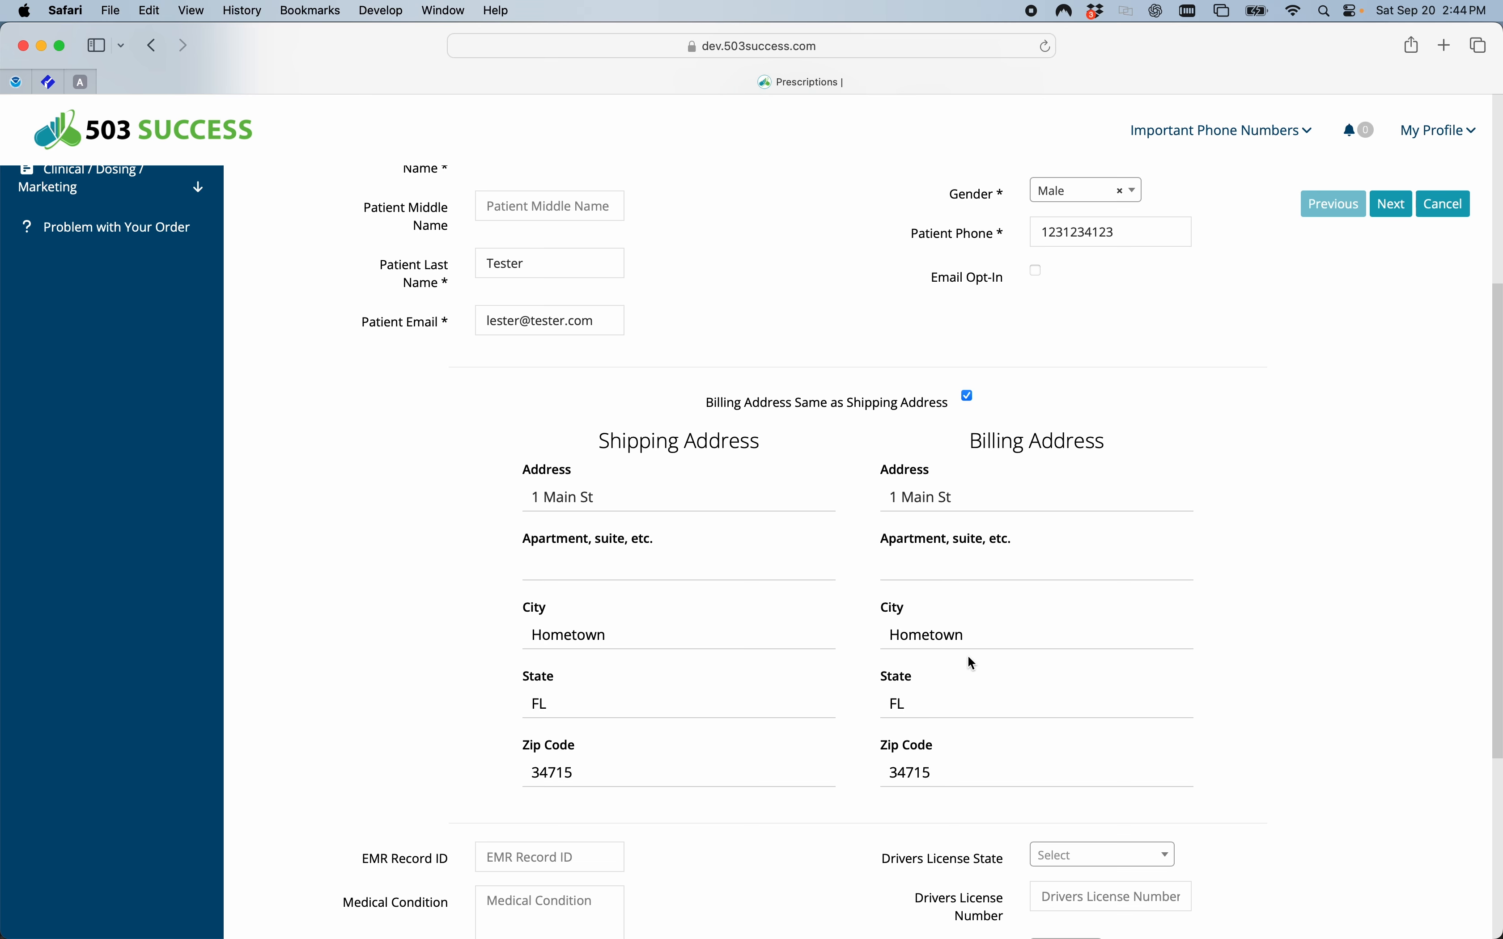
Enter "None" as the patient's medical condition.
{"action": "scroll", "coordinate": [881, 627], "scroll_direction": "down", "scroll_amount": 4}
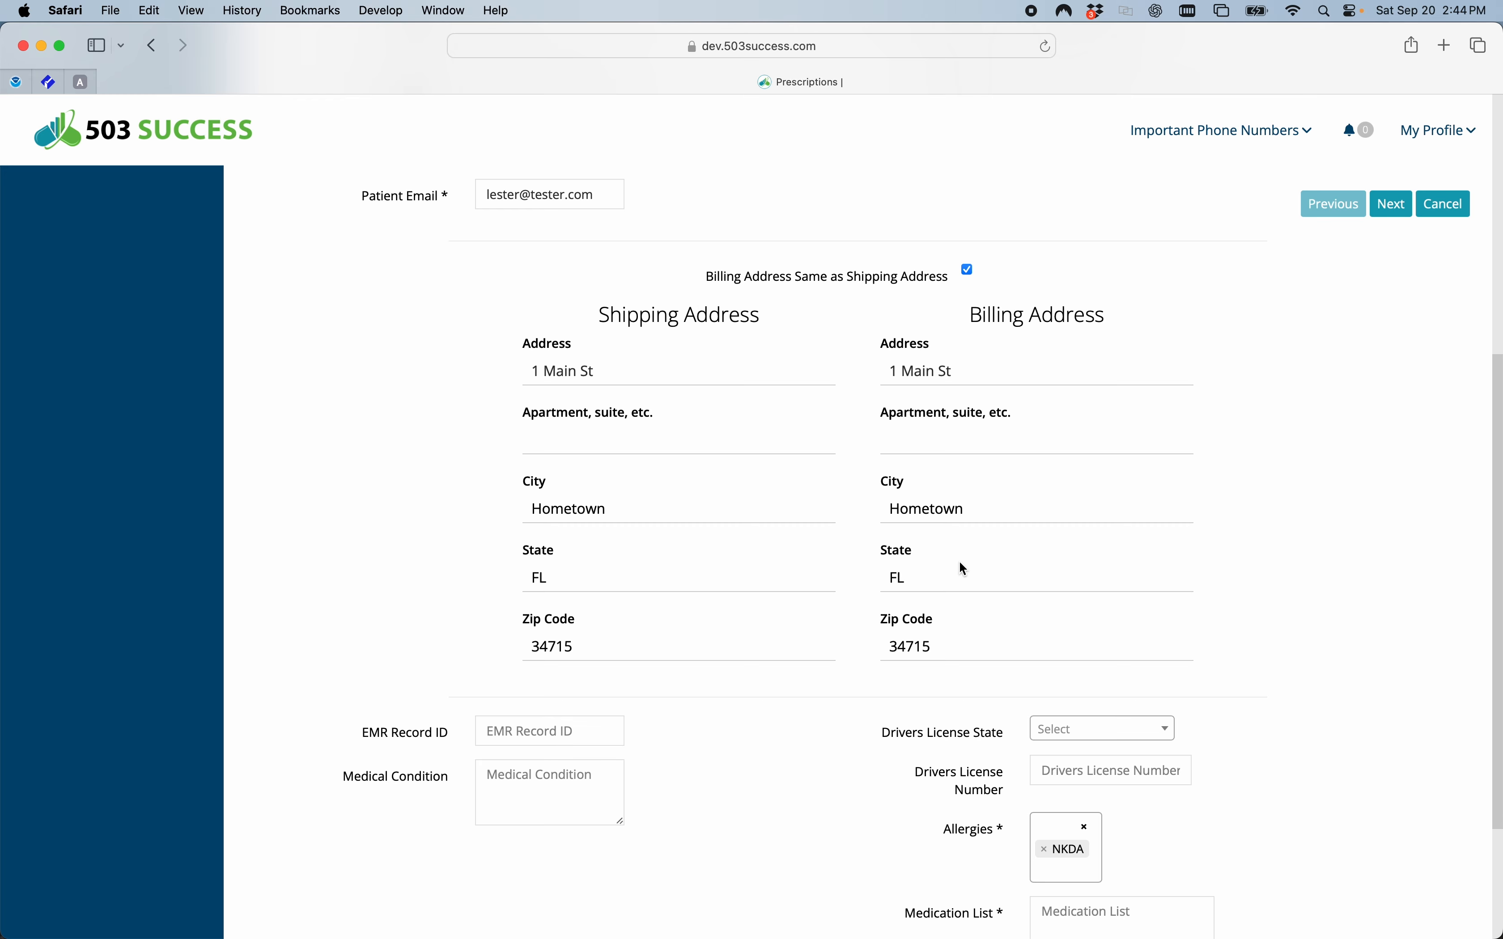
{"action": "scroll", "coordinate": [779, 711], "scroll_direction": "down", "scroll_amount": 4}
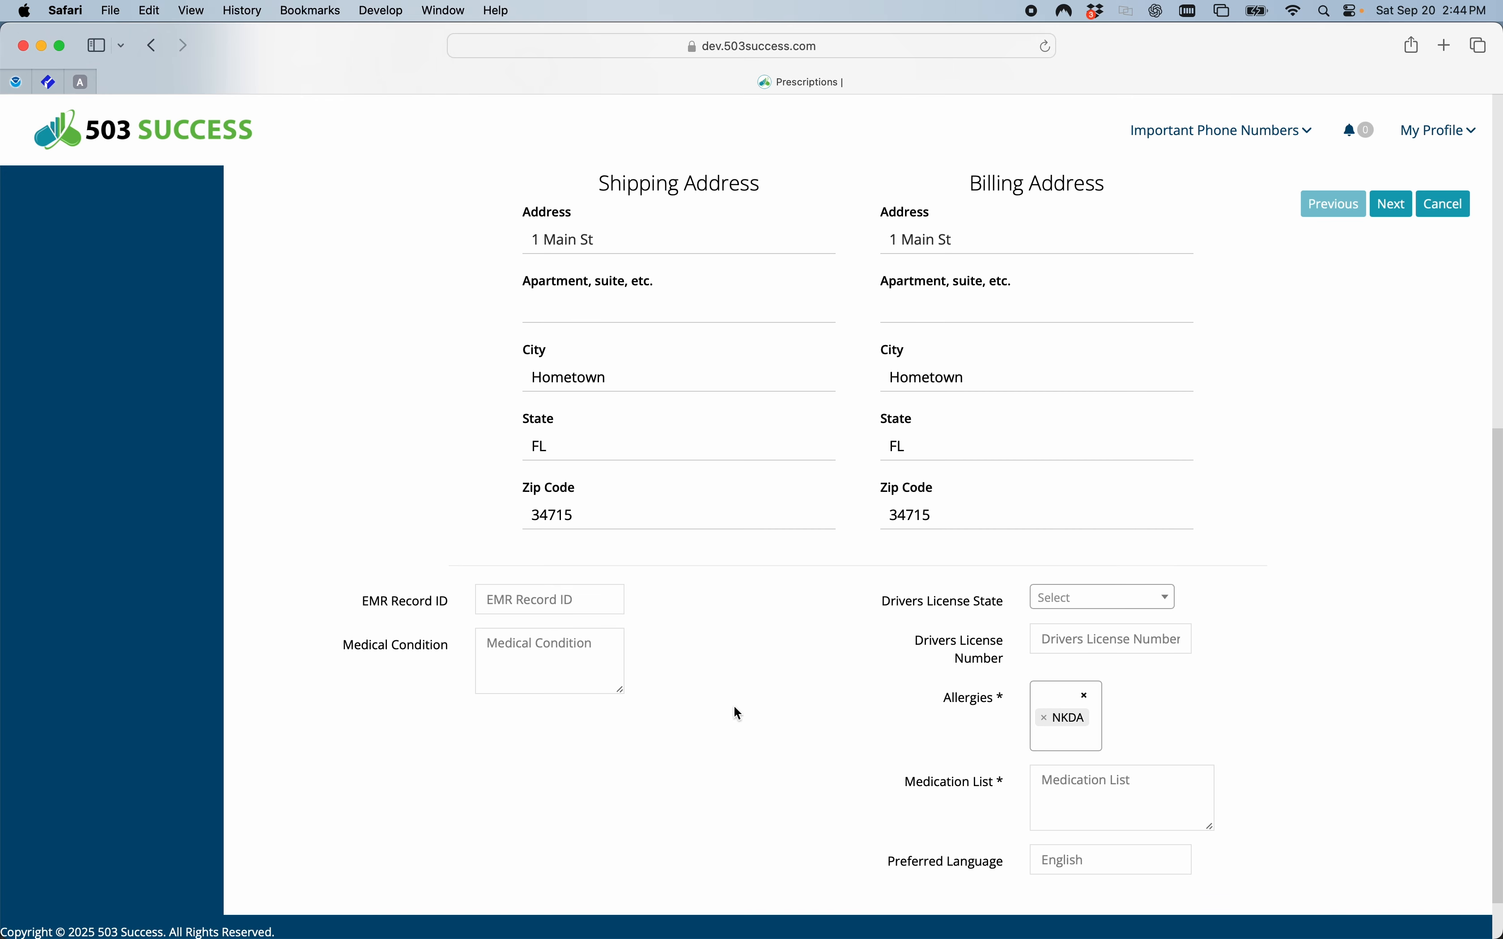
{"action": "scroll", "coordinate": [734, 705], "scroll_direction": "down", "scroll_amount": 1}
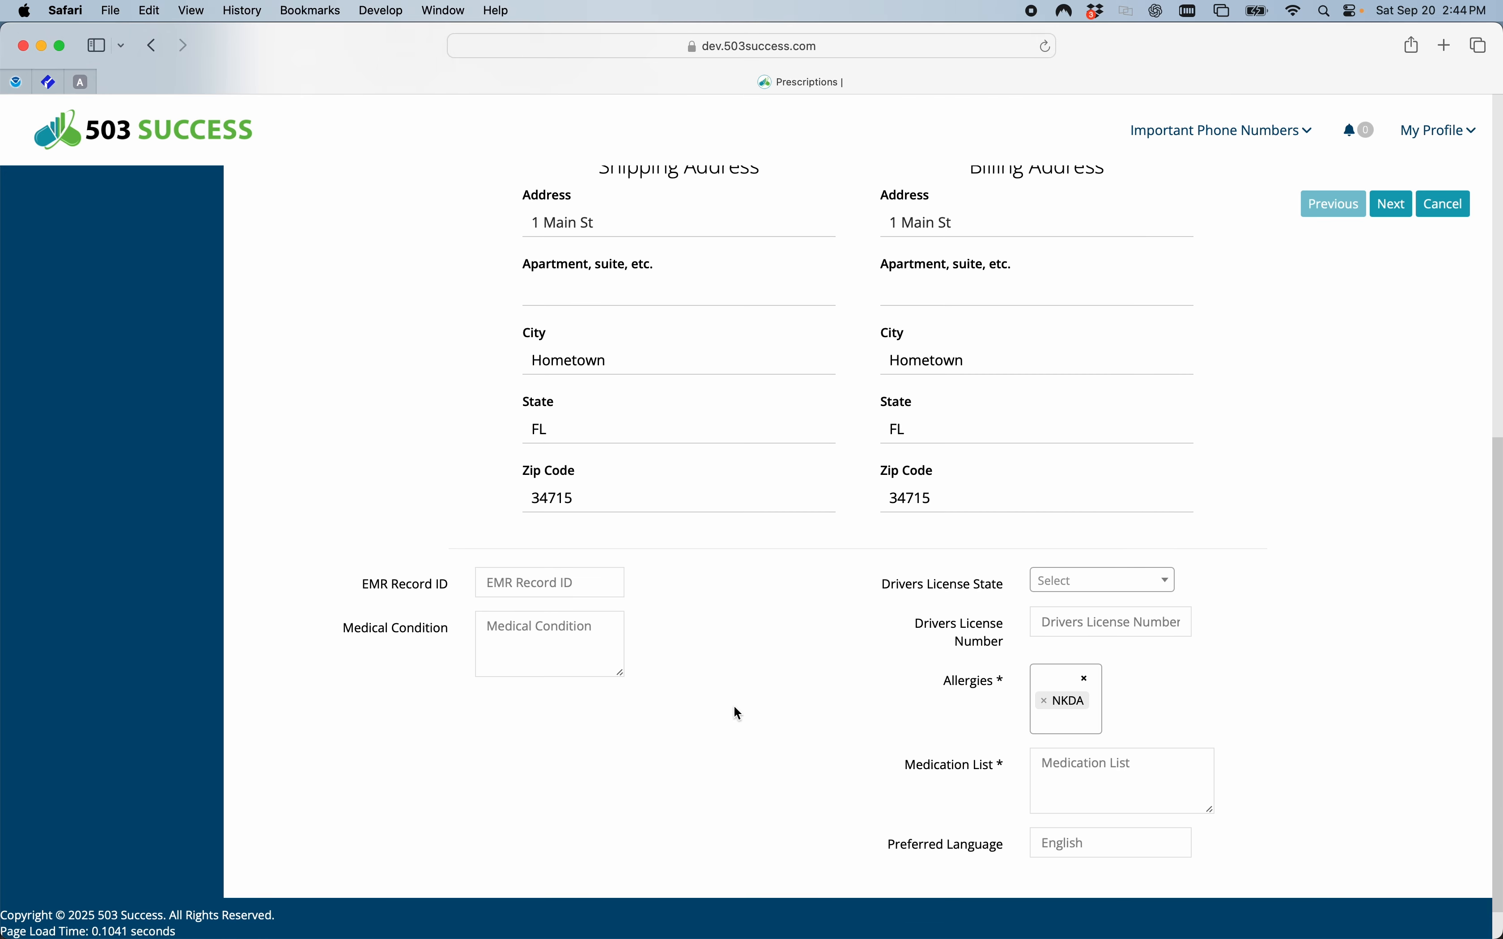
{"action": "left_click", "coordinate": [549, 612]}
{"action": "type", "text": "None"}
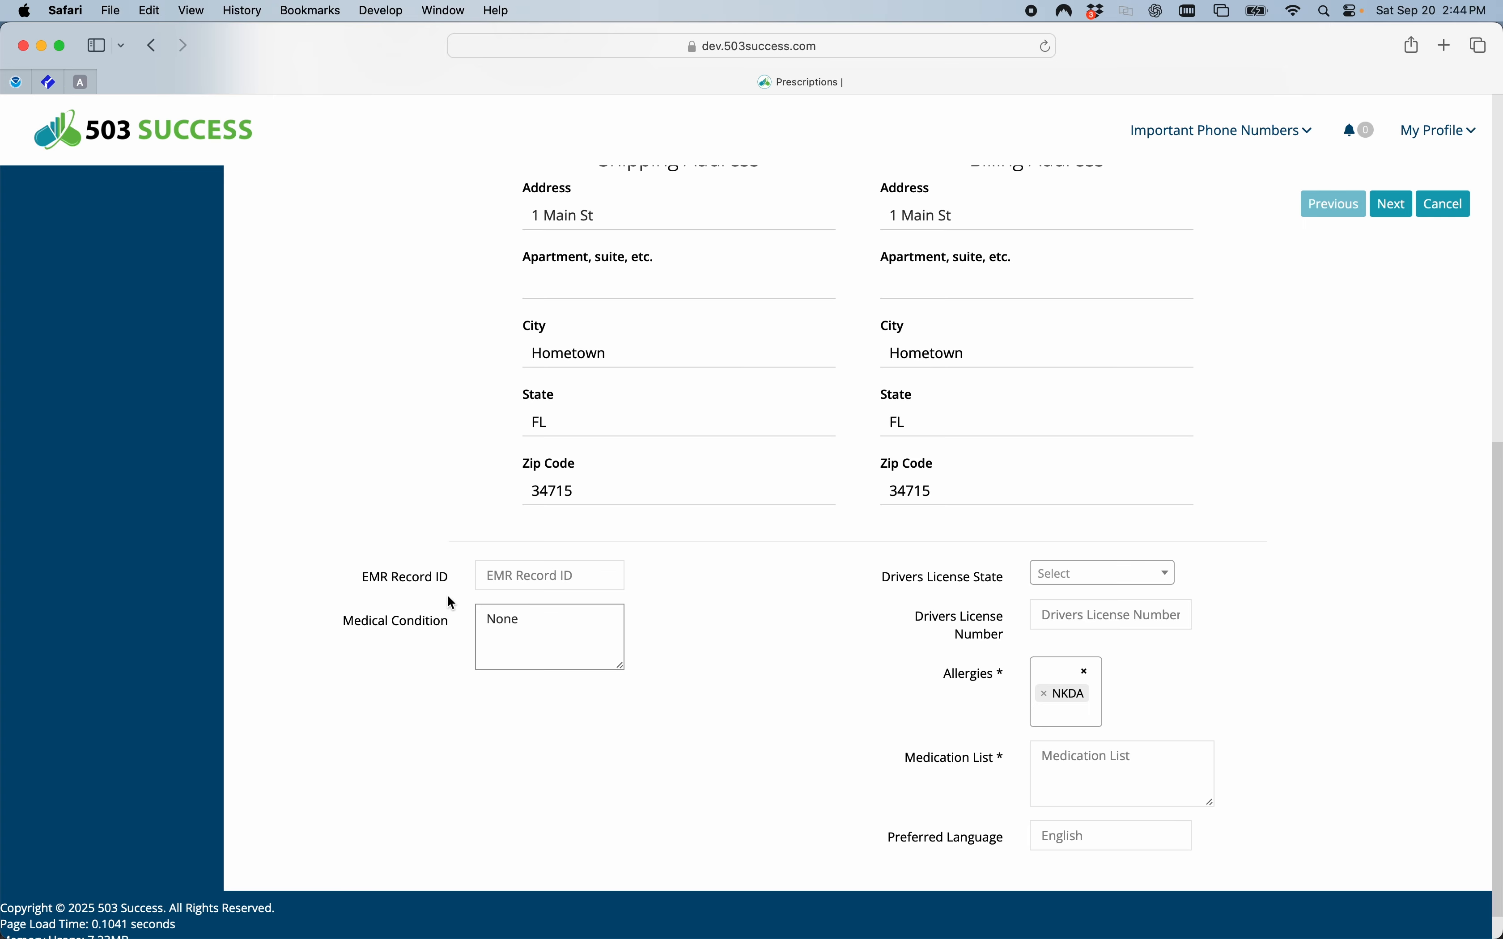
Set the patient's drivers license state to Florida and enter the drivers license number.
{"action": "left_click", "coordinate": [1079, 579]}
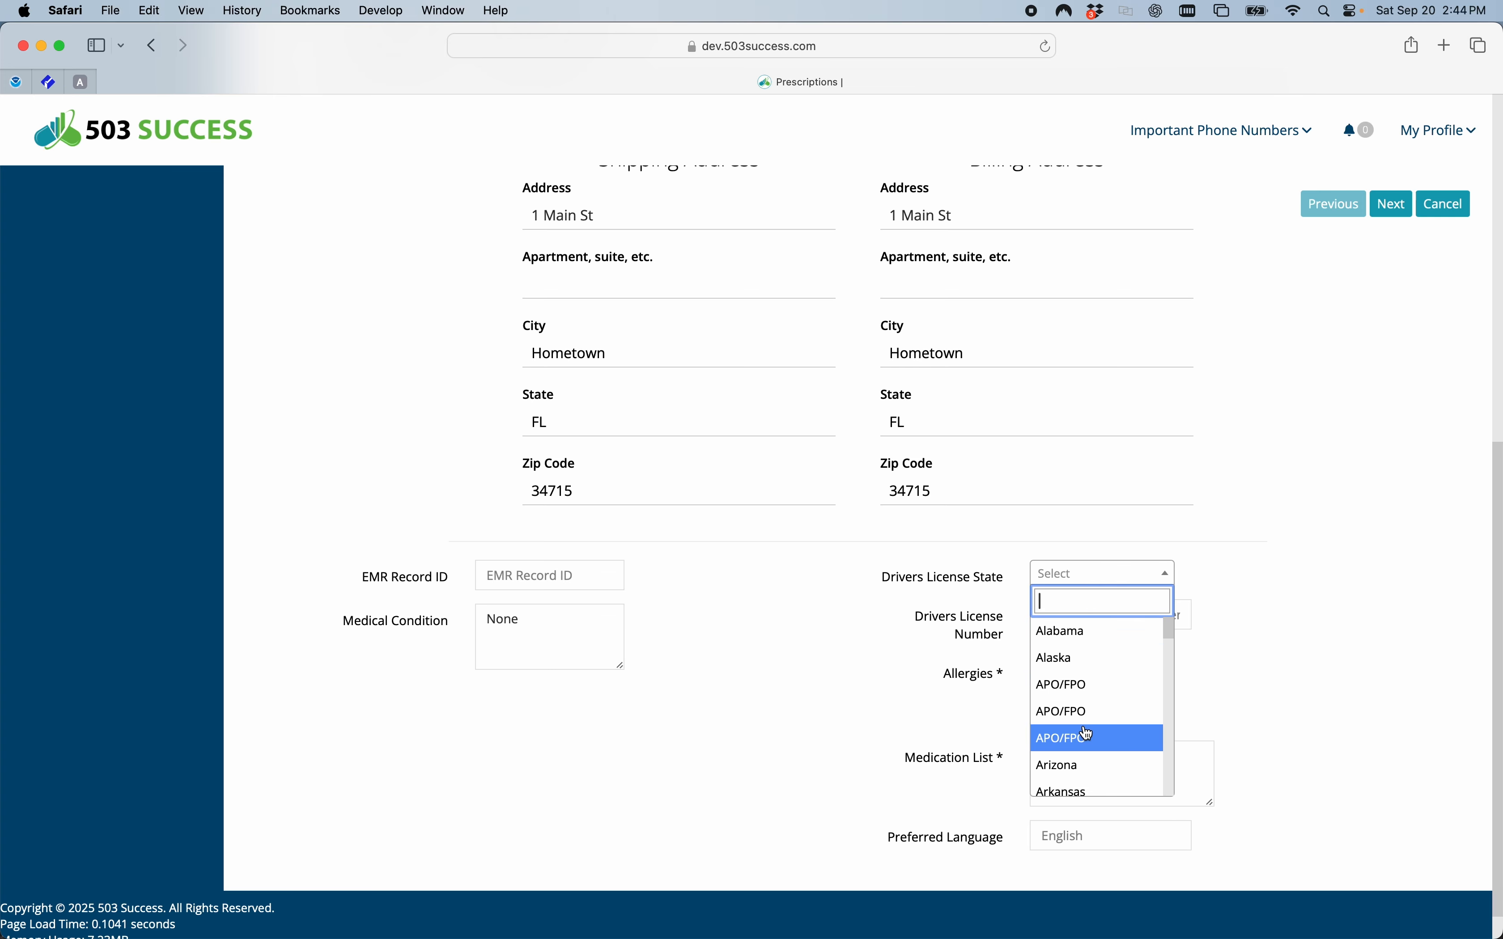
{"action": "scroll", "coordinate": [1088, 735], "scroll_direction": "down", "scroll_amount": 5}
{"action": "left_click", "coordinate": [1067, 697]}
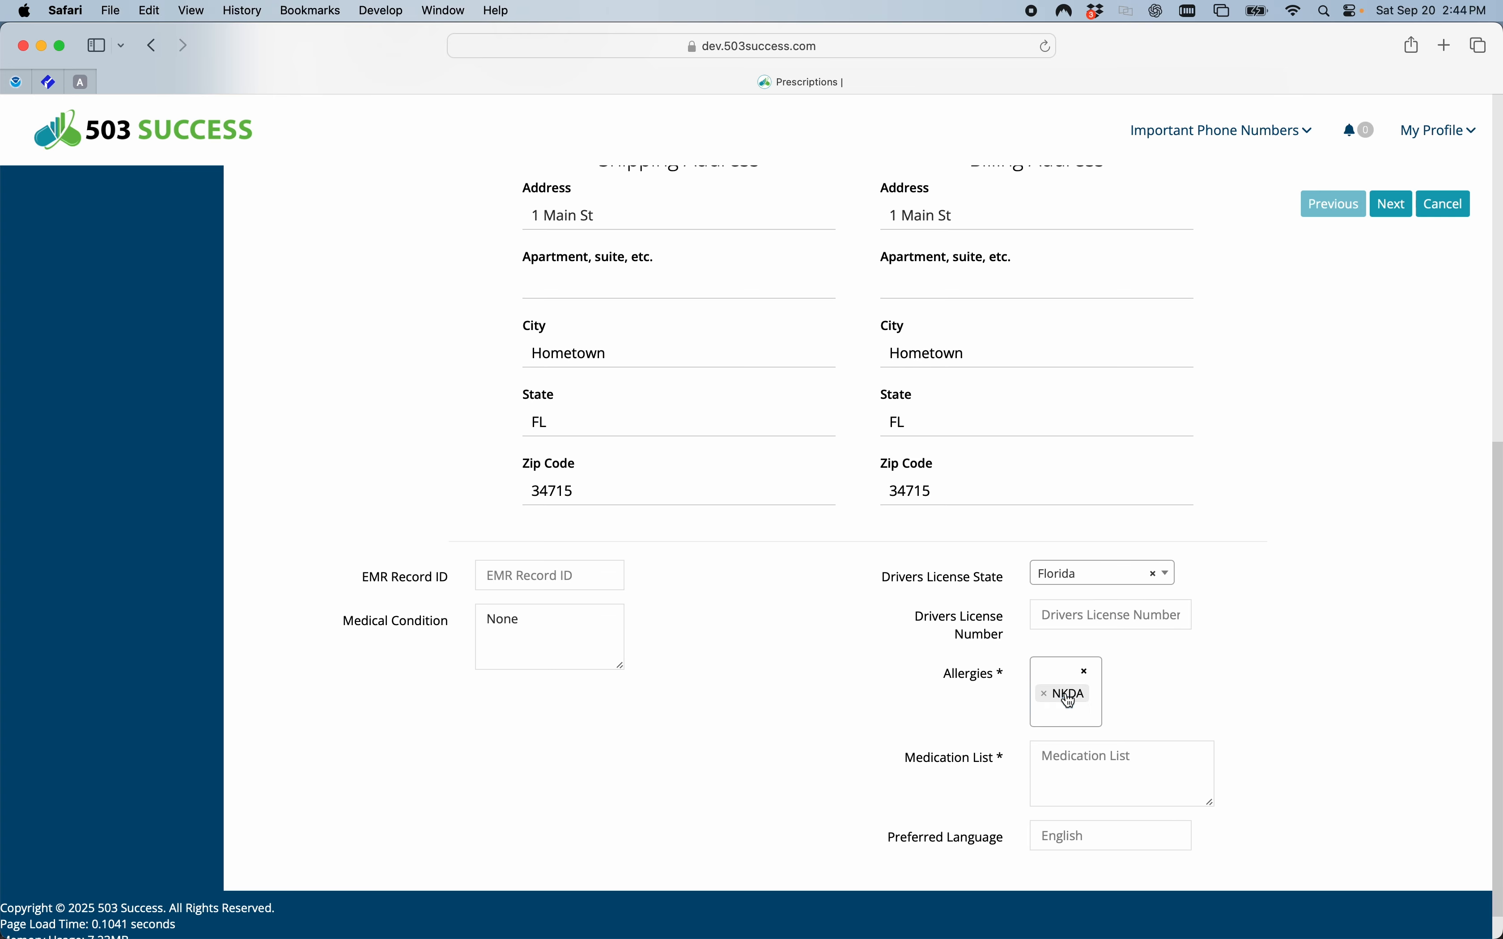
{"action": "left_click", "coordinate": [1047, 624]}
{"action": "type", "text": "F230"}
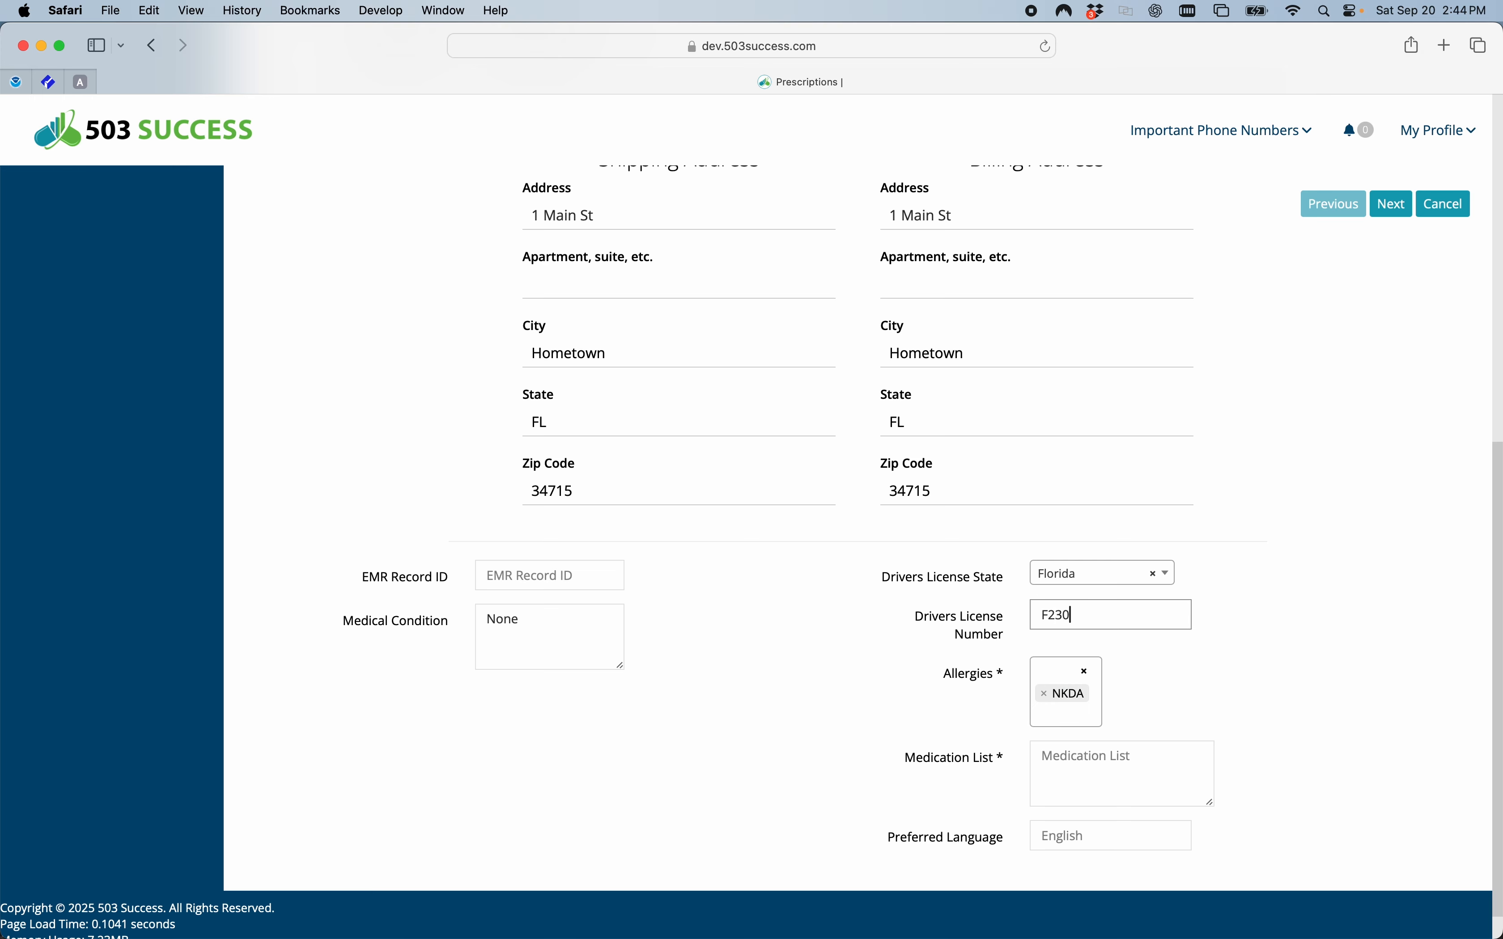
{"action": "type", "text": "-12345f45"}
Remove the NKDA entry from the patient's allergies and select NKDA again.
{"action": "scroll", "coordinate": [1002, 652], "scroll_direction": "down", "scroll_amount": 2}
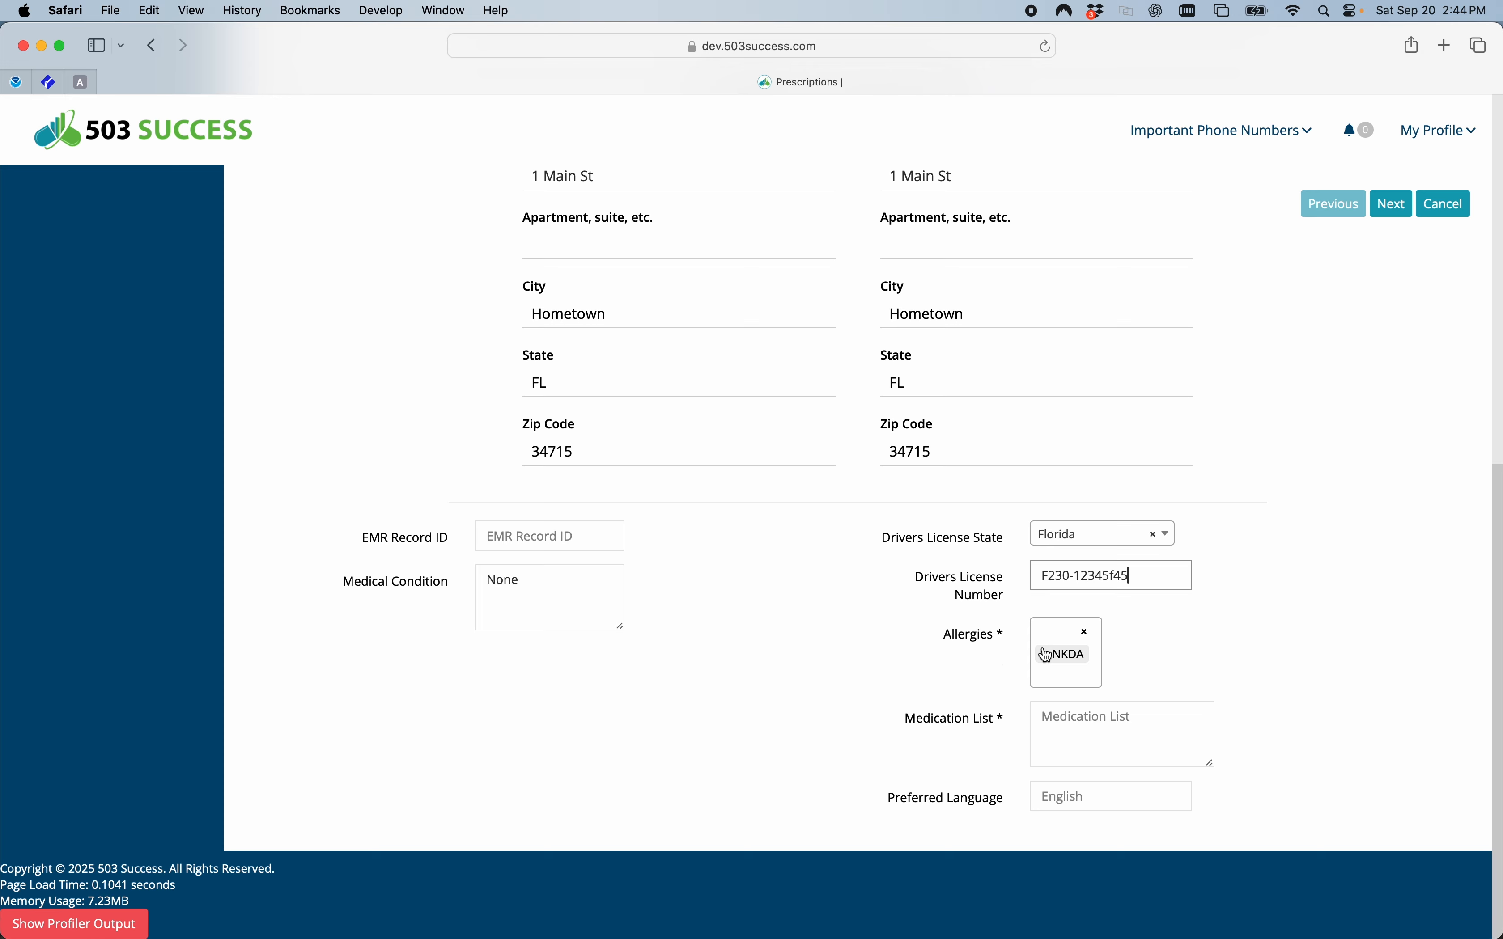
{"action": "left_click", "coordinate": [1064, 660]}
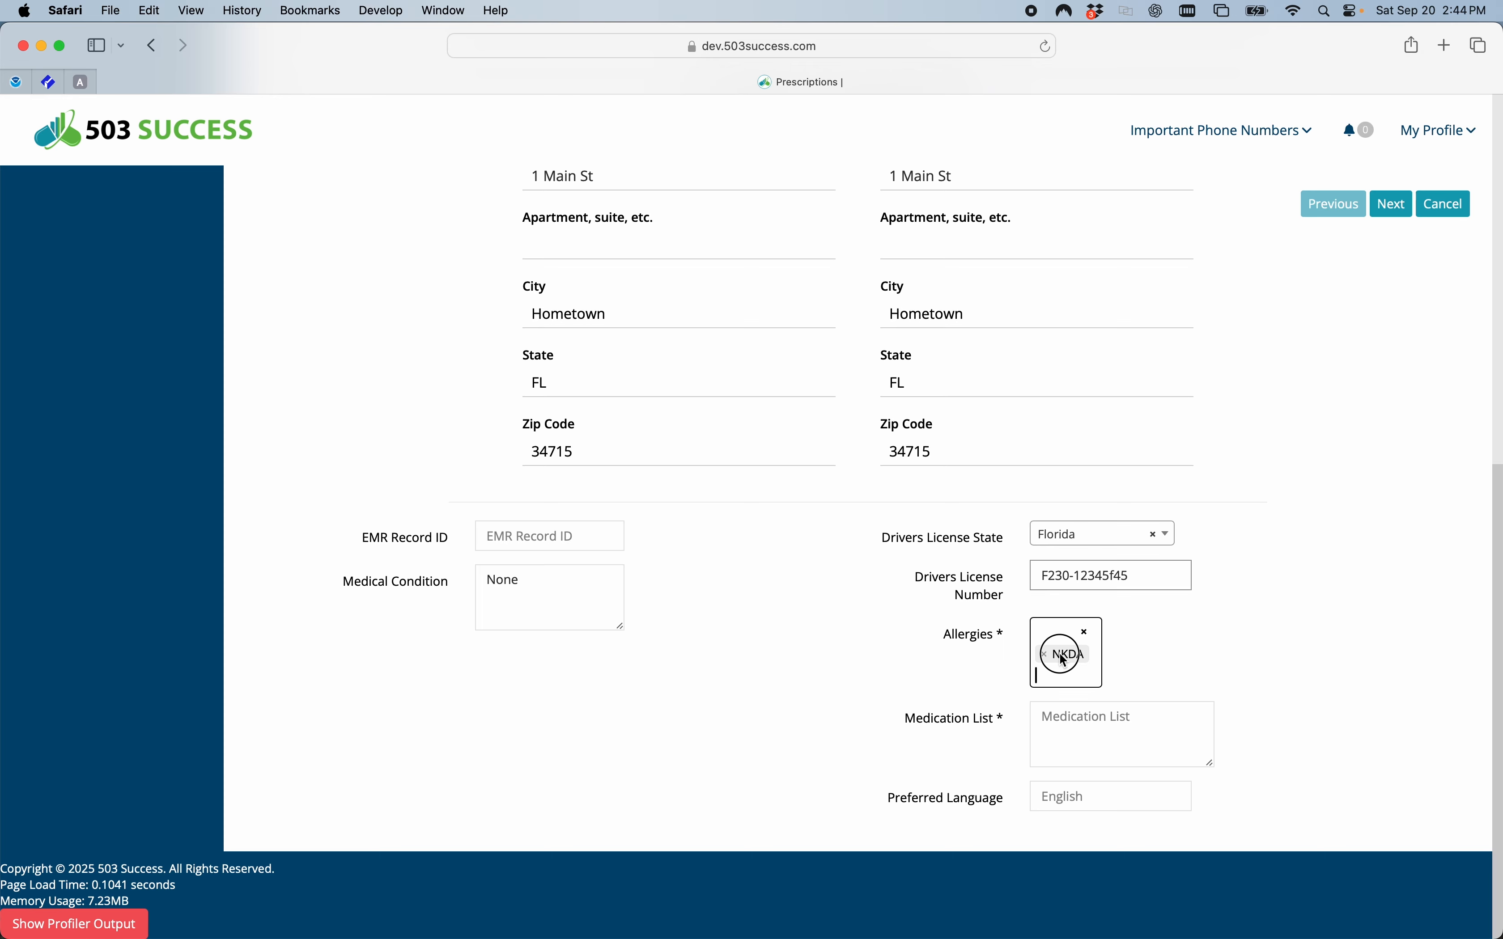
{"action": "left_click", "coordinate": [1052, 707]}
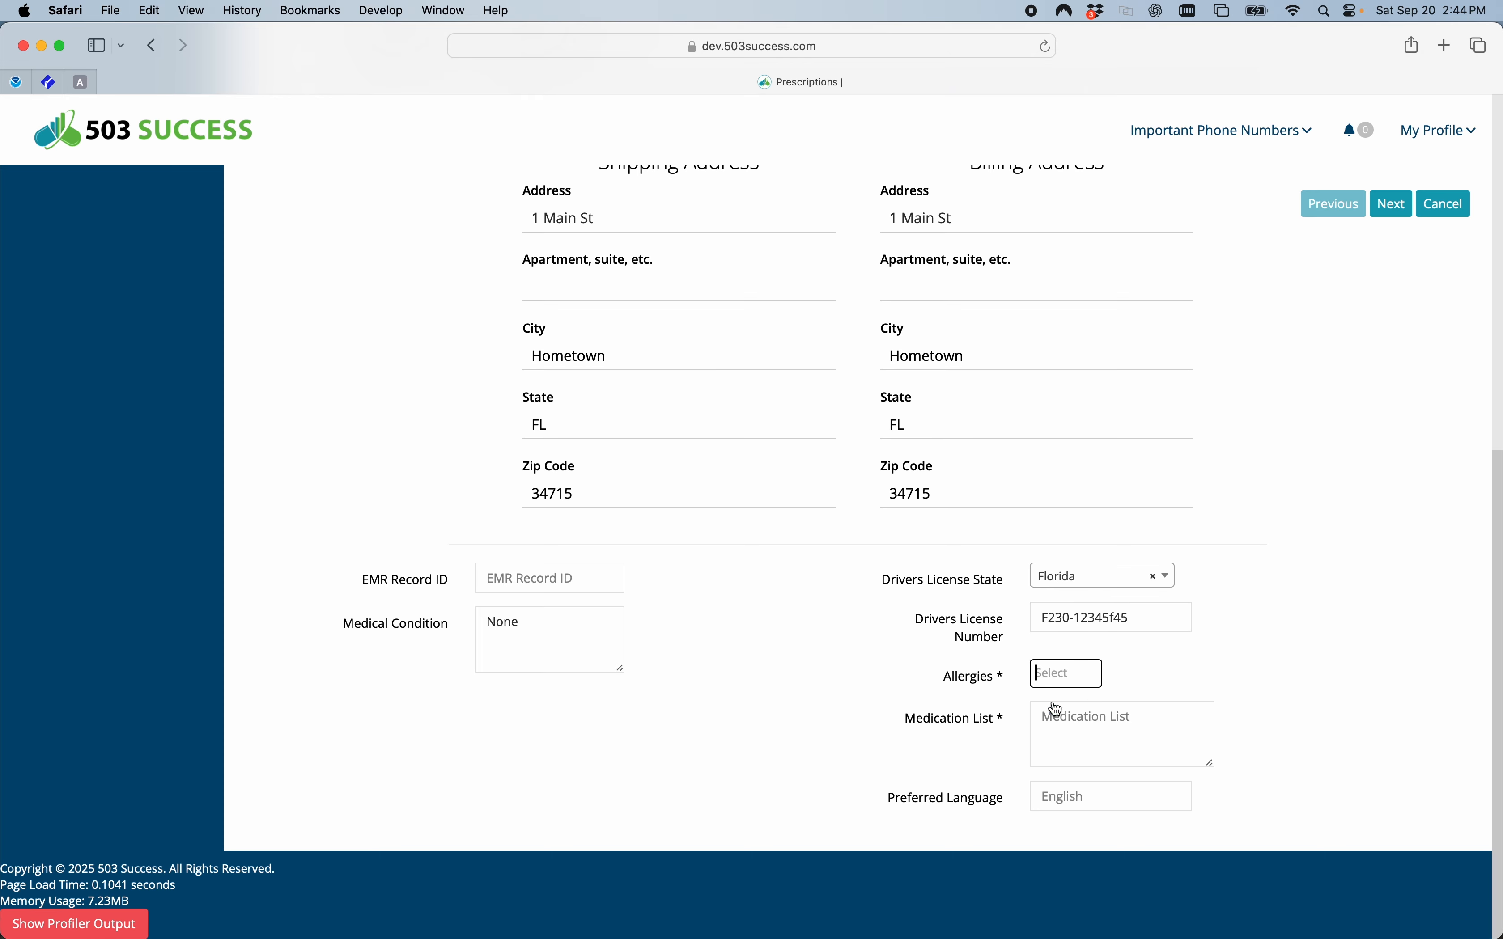
{"action": "left_click", "coordinate": [1055, 676]}
{"action": "left_click", "coordinate": [1056, 702]}
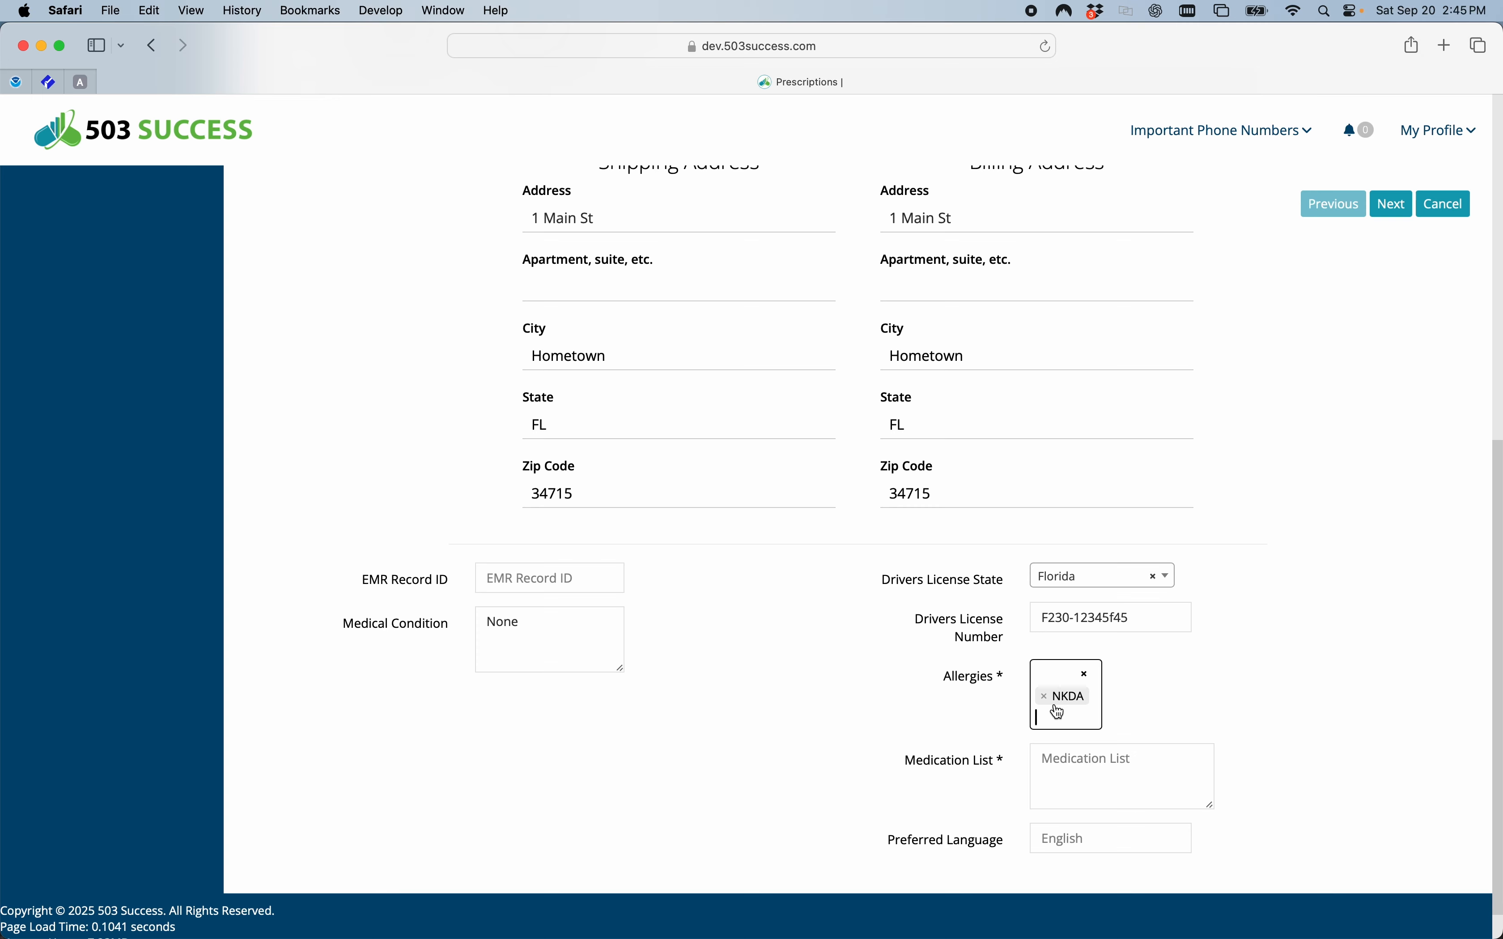
Enter "None" as the patient's medication list.
{"action": "scroll", "coordinate": [1160, 698], "scroll_direction": "down", "scroll_amount": 2}
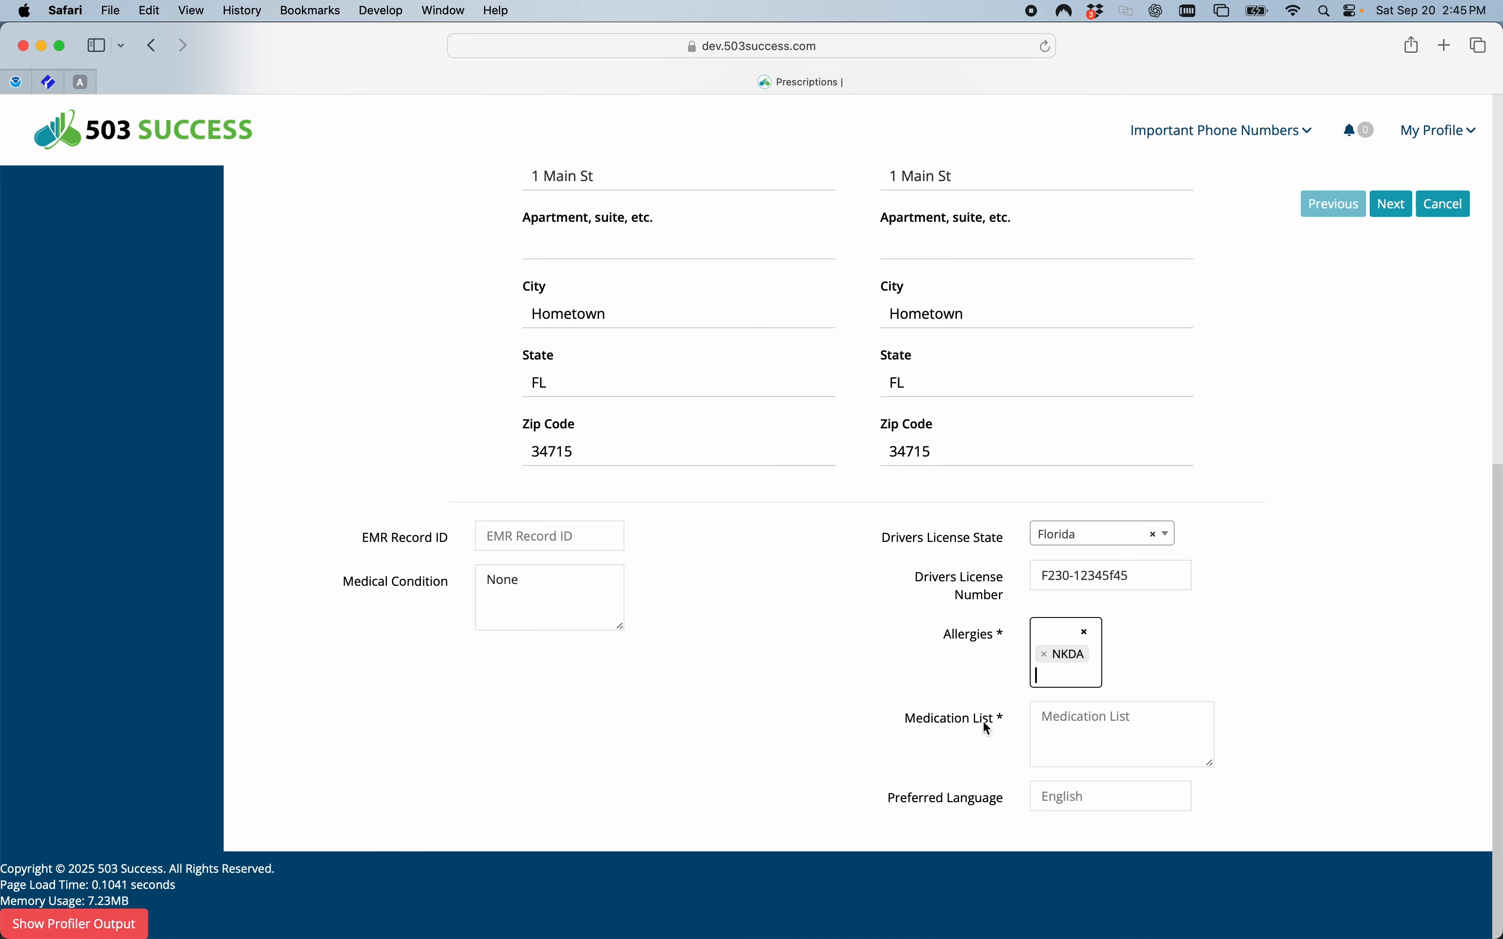
{"action": "left_click", "coordinate": [1090, 725]}
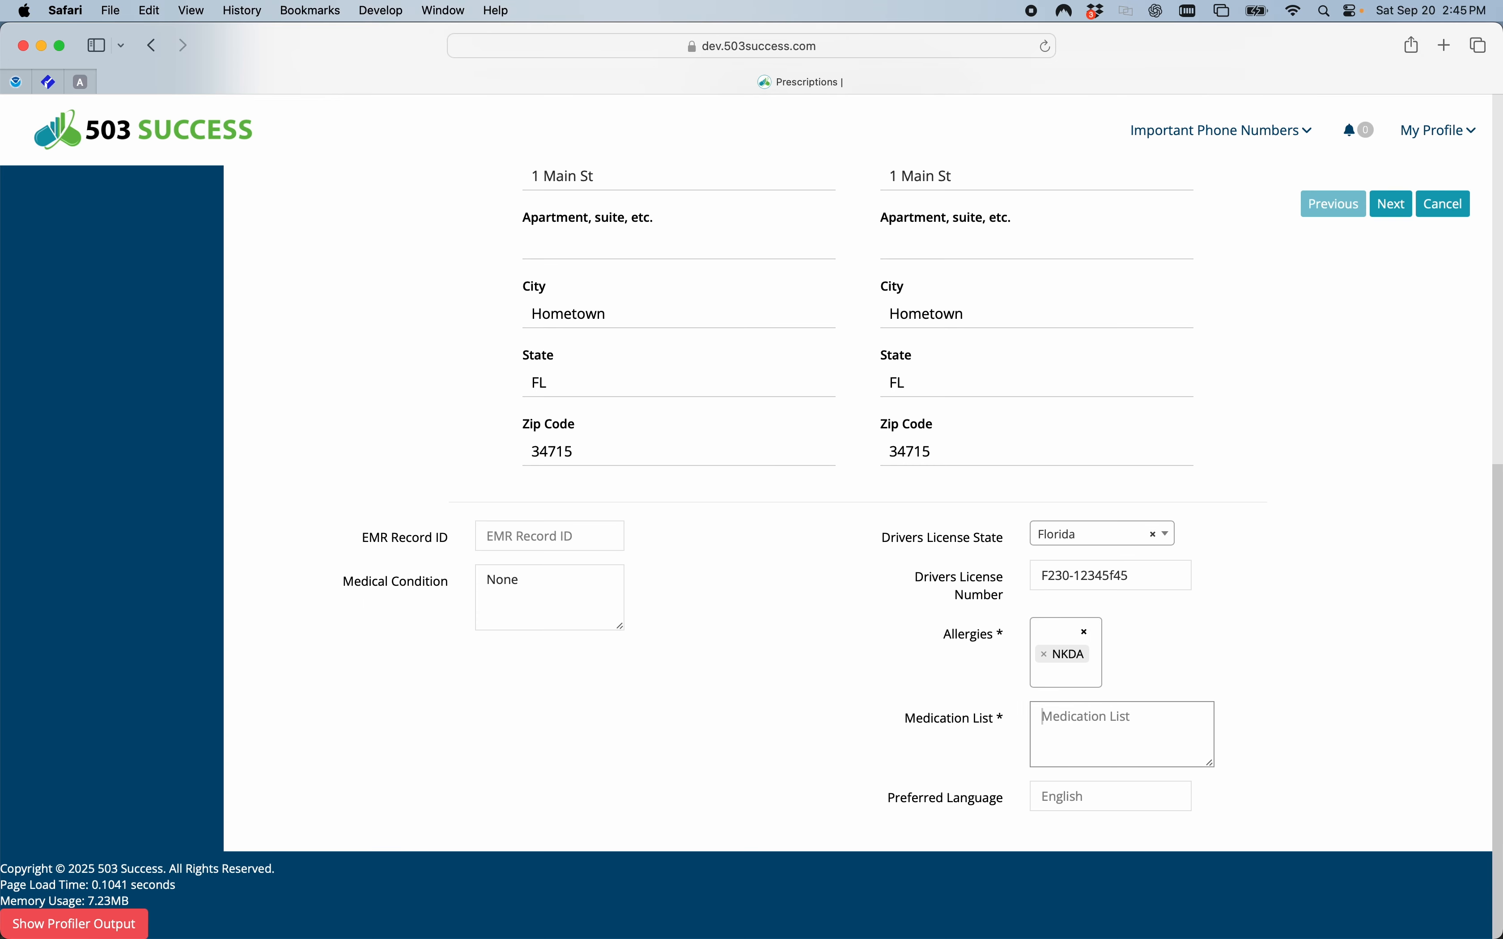
{"action": "type", "text": "None"}
{"action": "left_click", "coordinate": [1244, 690]}
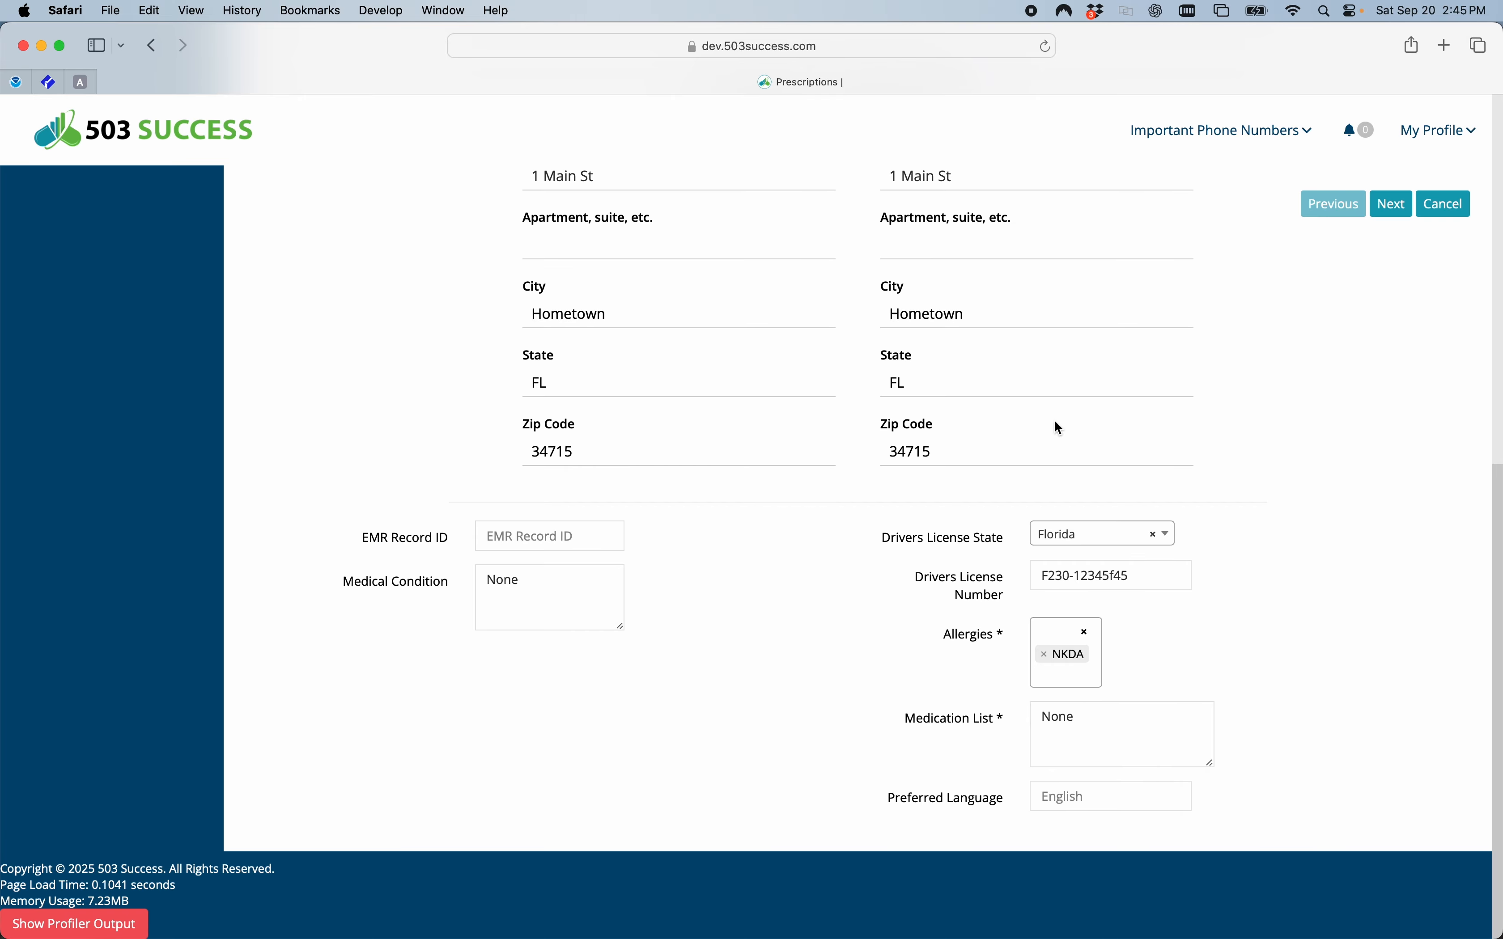
Switch the prescription to an existing patient and search patients by last name "b".
{"action": "scroll", "coordinate": [1054, 420], "scroll_direction": "up", "scroll_amount": 10}
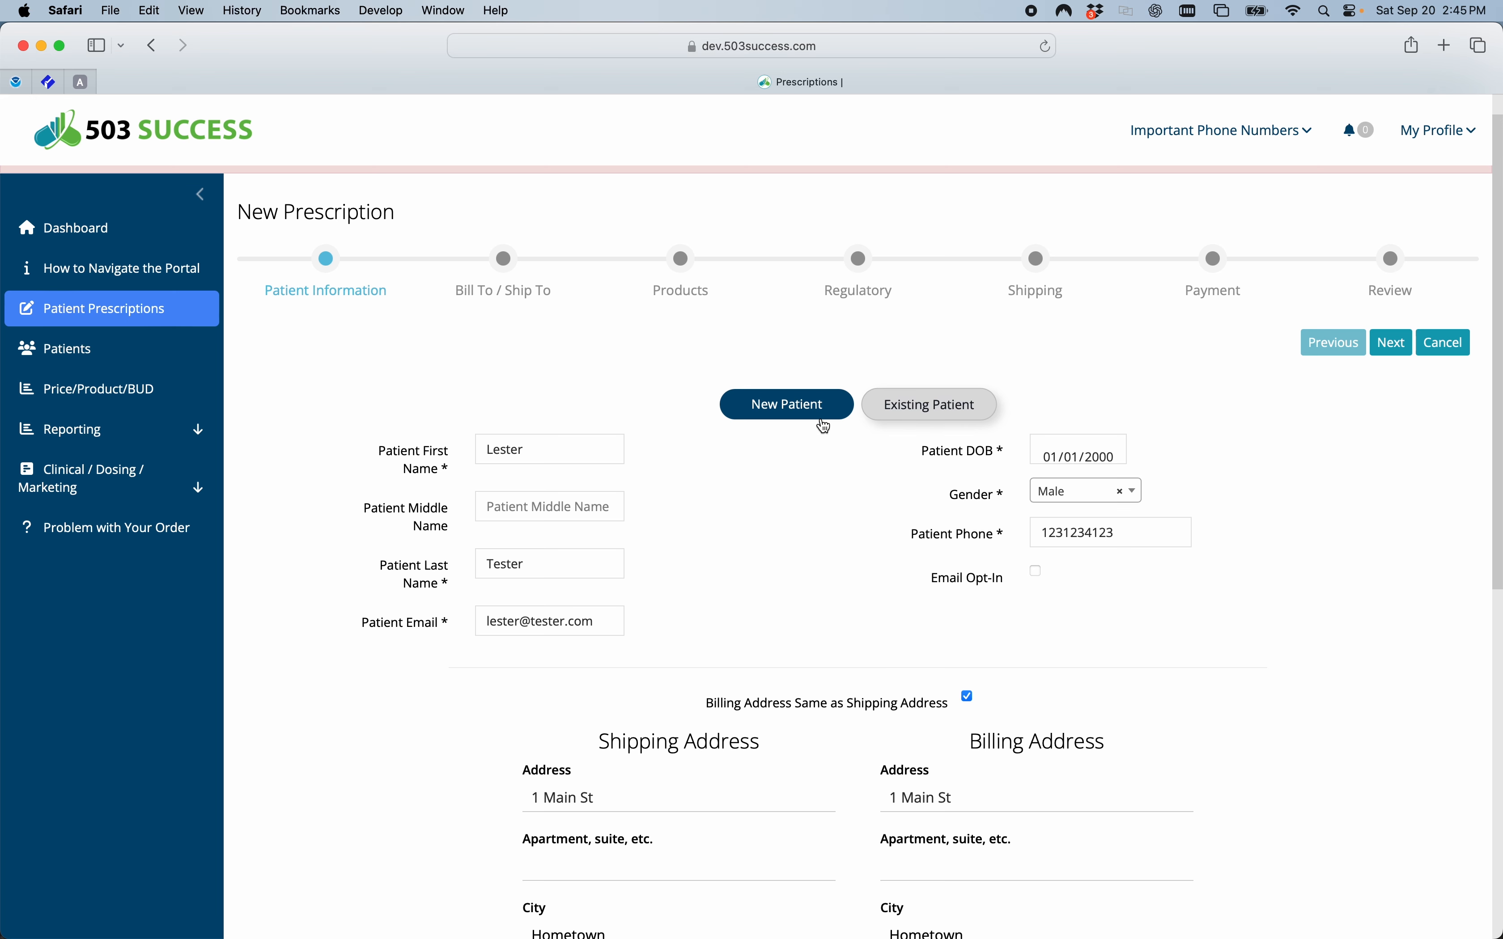
{"action": "left_click", "coordinate": [915, 413]}
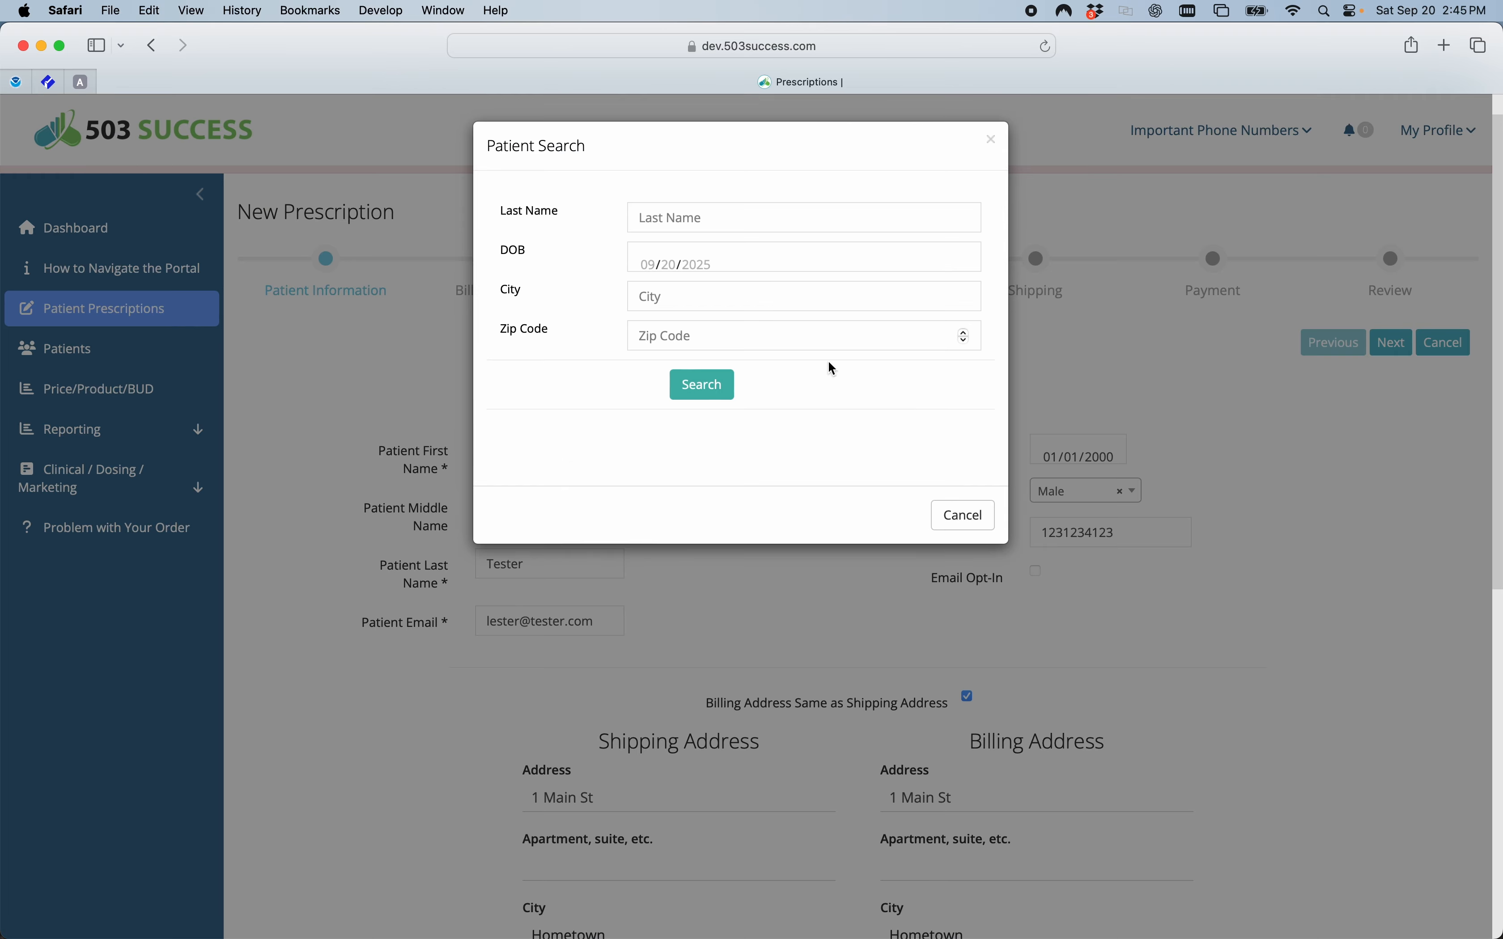
{"action": "left_click", "coordinate": [682, 223]}
{"action": "type", "text": "b"}
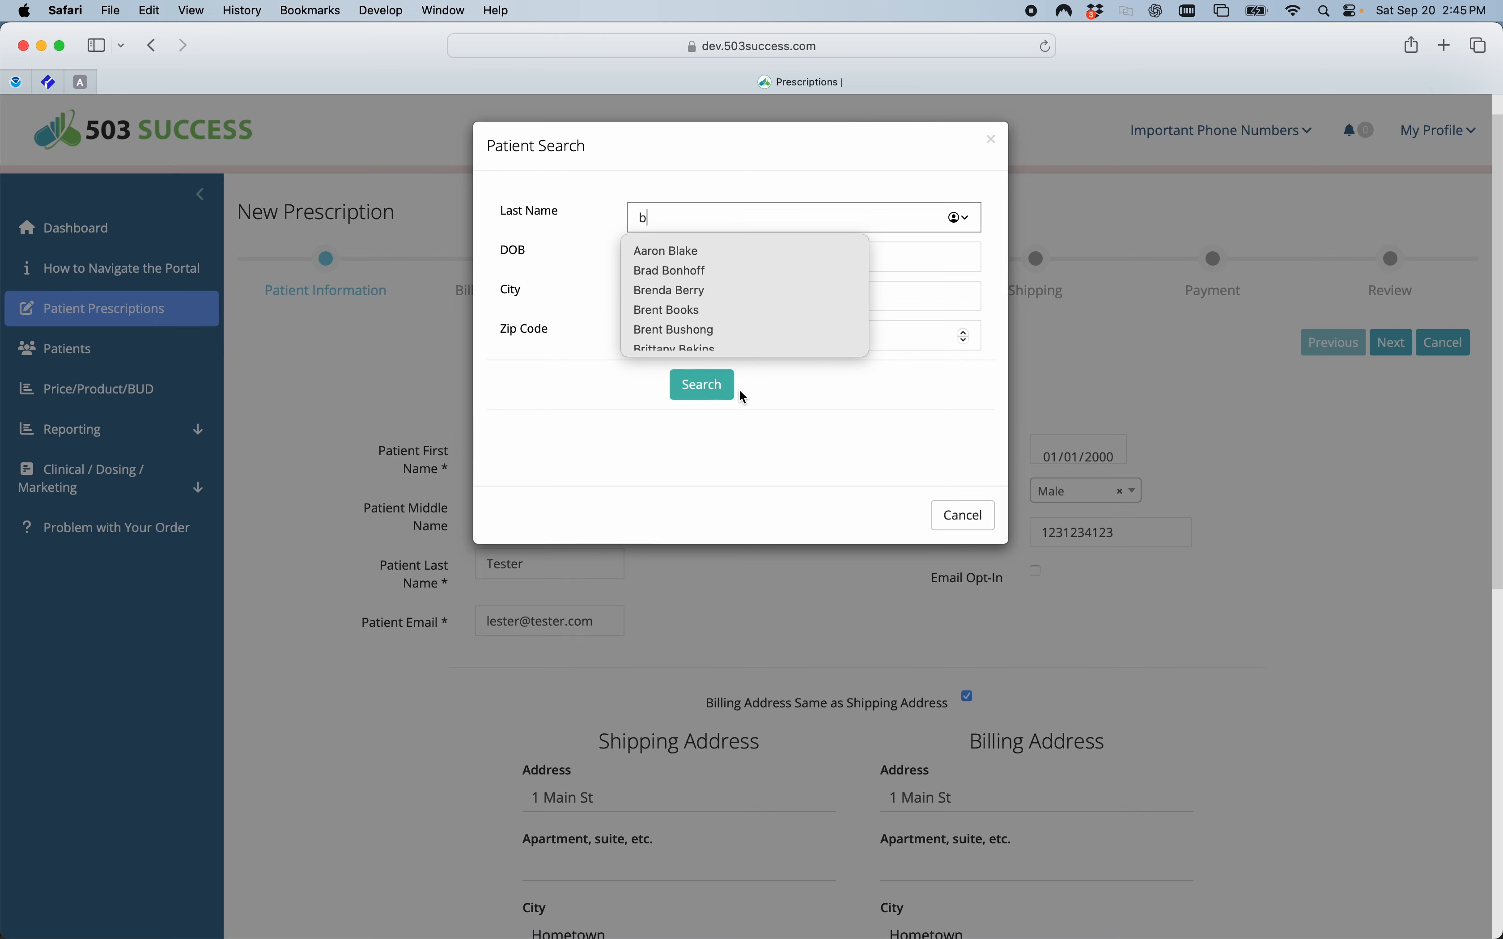
{"action": "left_click", "coordinate": [715, 386]}
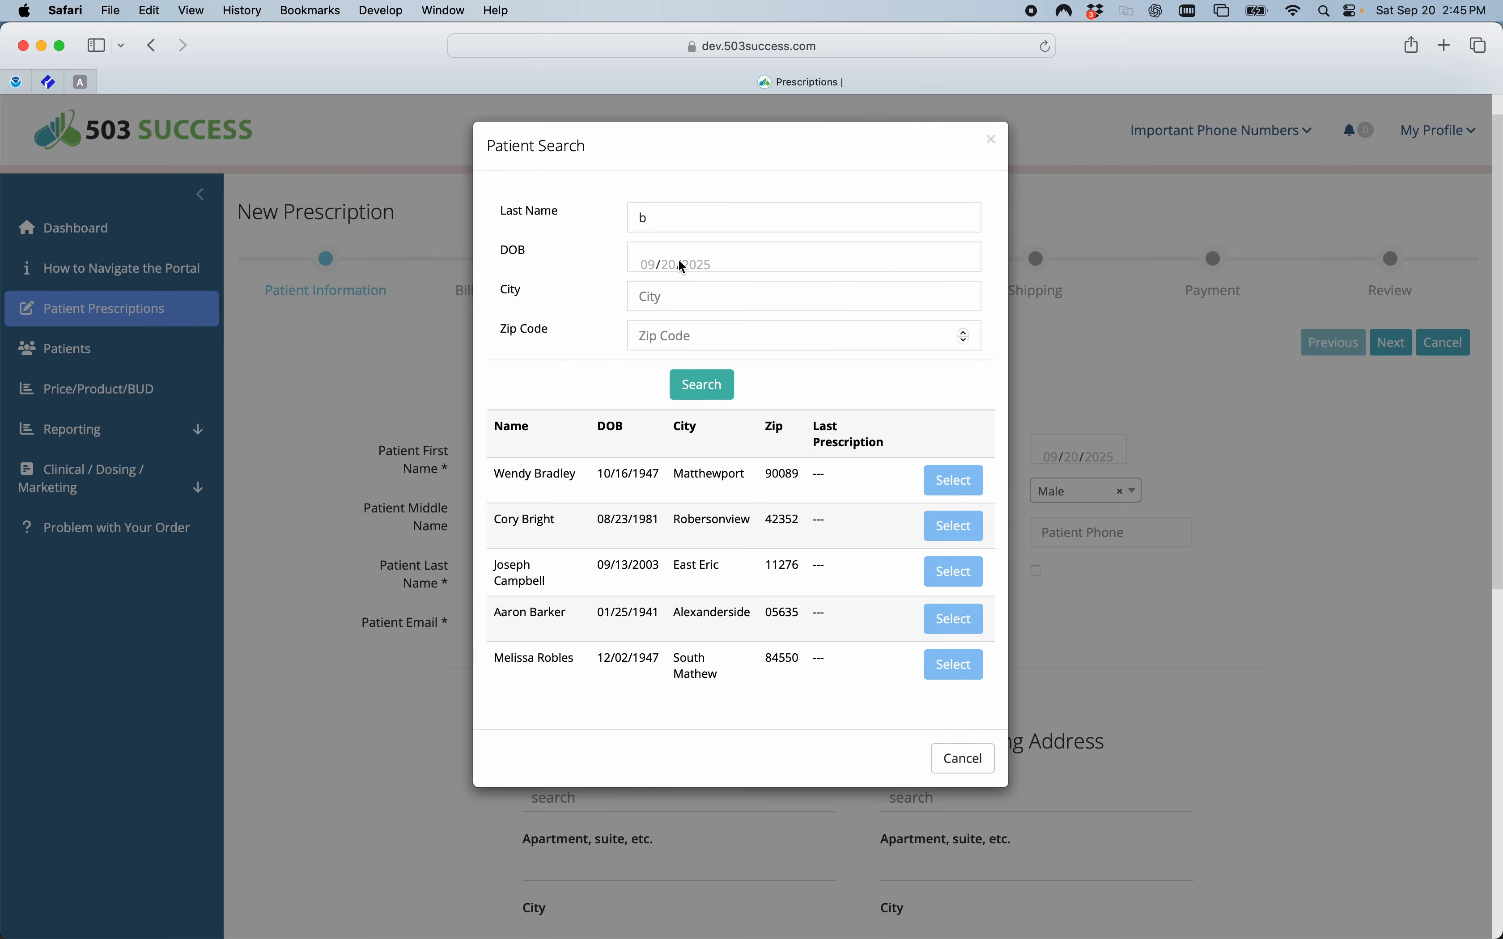
Select the first patient in the search results for the prescription.
{"action": "double_click", "coordinate": [643, 219]}
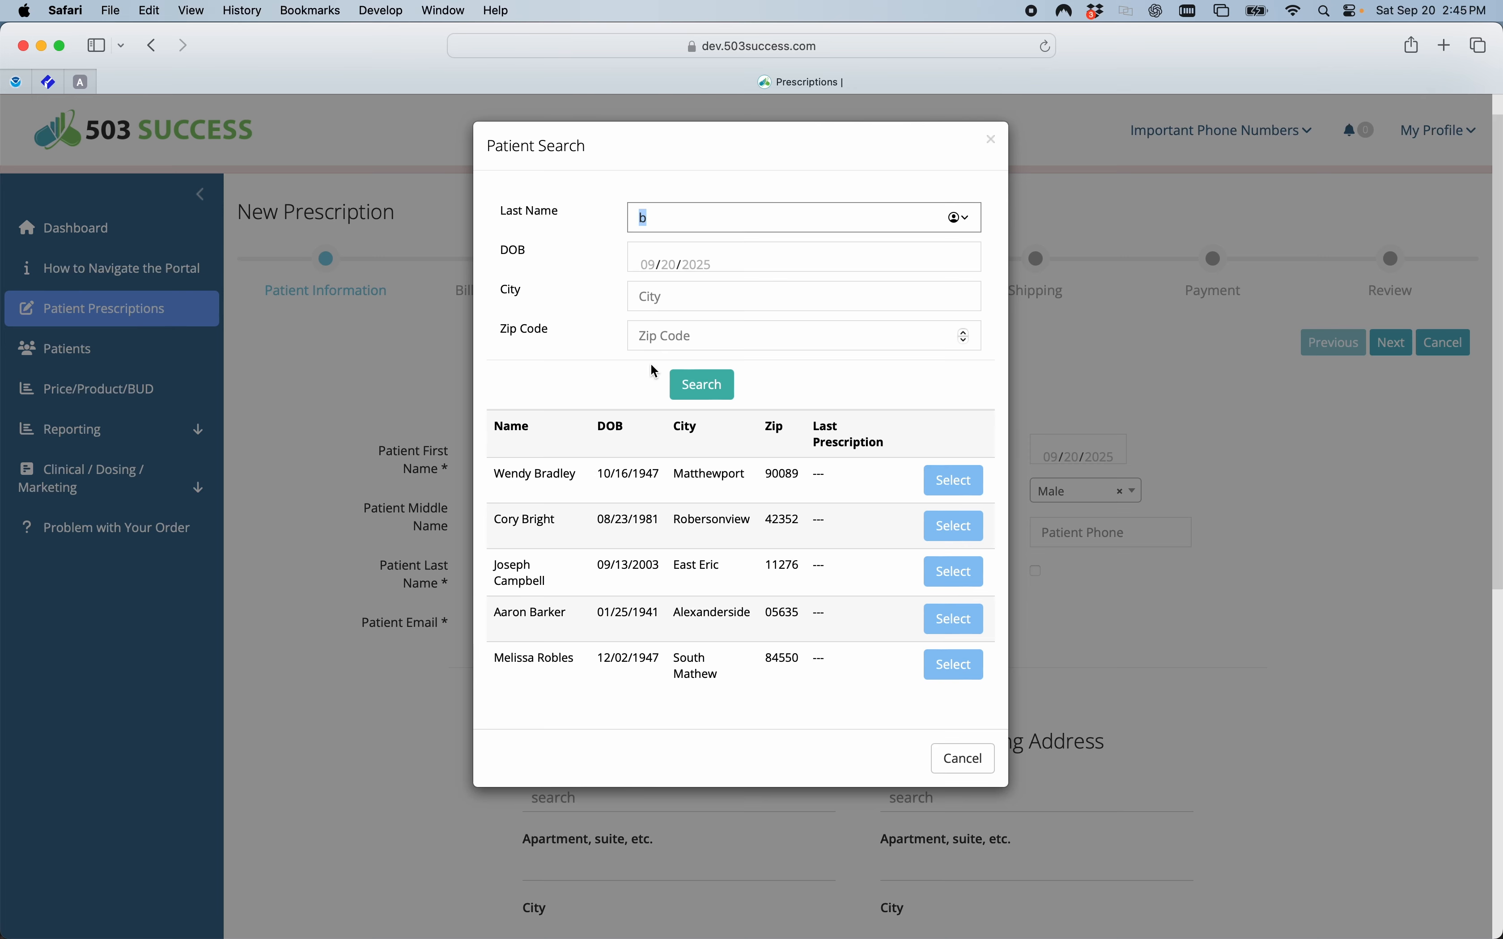
{"action": "left_click", "coordinate": [495, 477]}
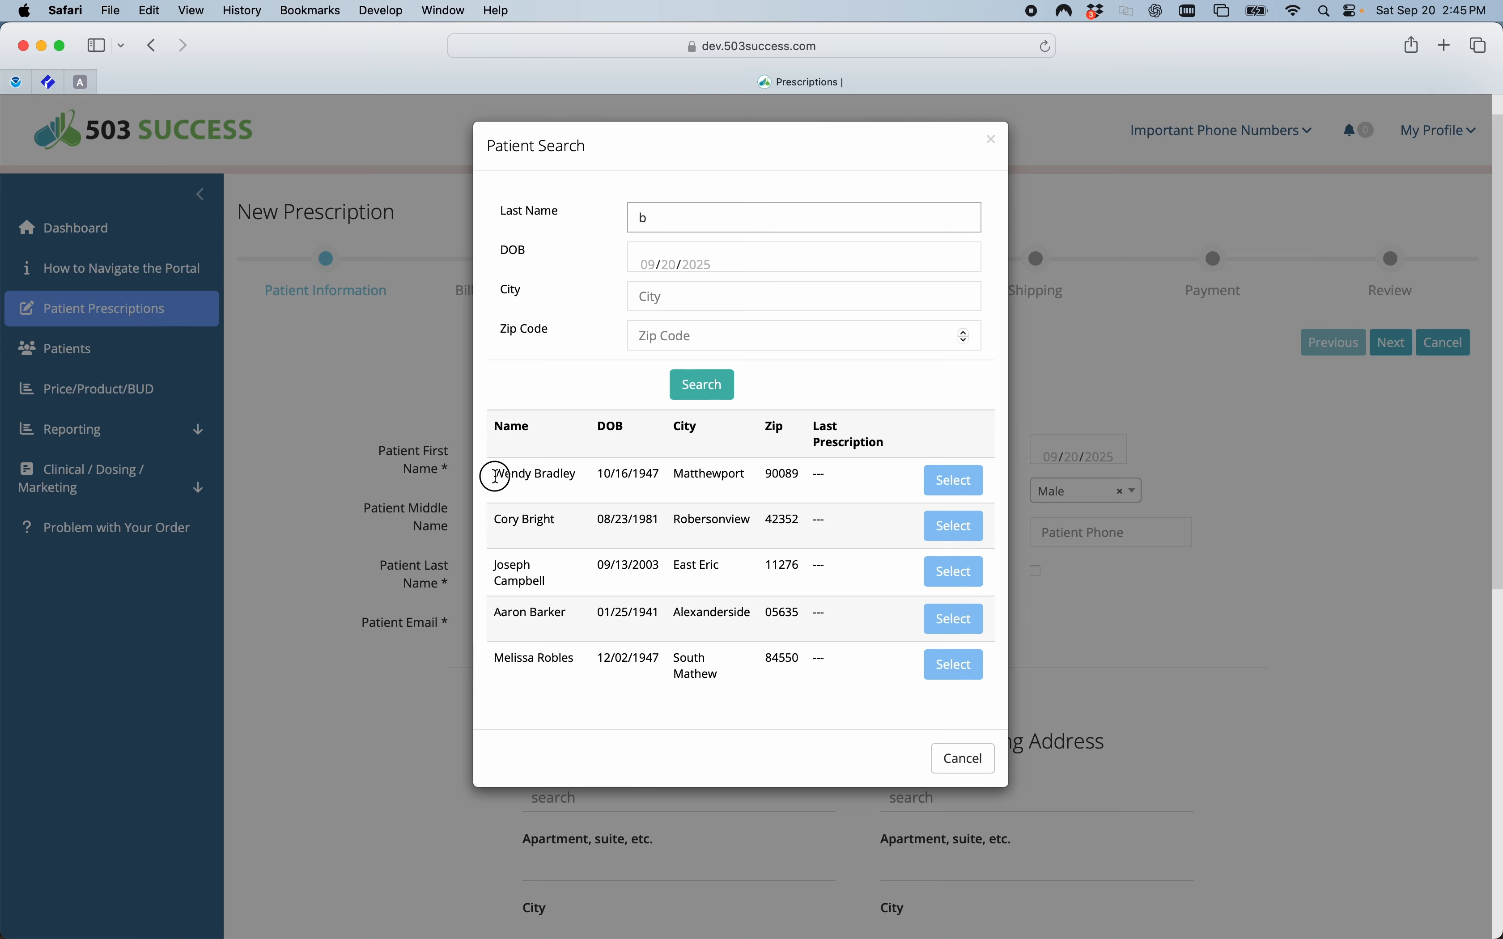
{"action": "left_click_drag", "start_coordinate": [495, 477], "coordinate": [592, 475]}
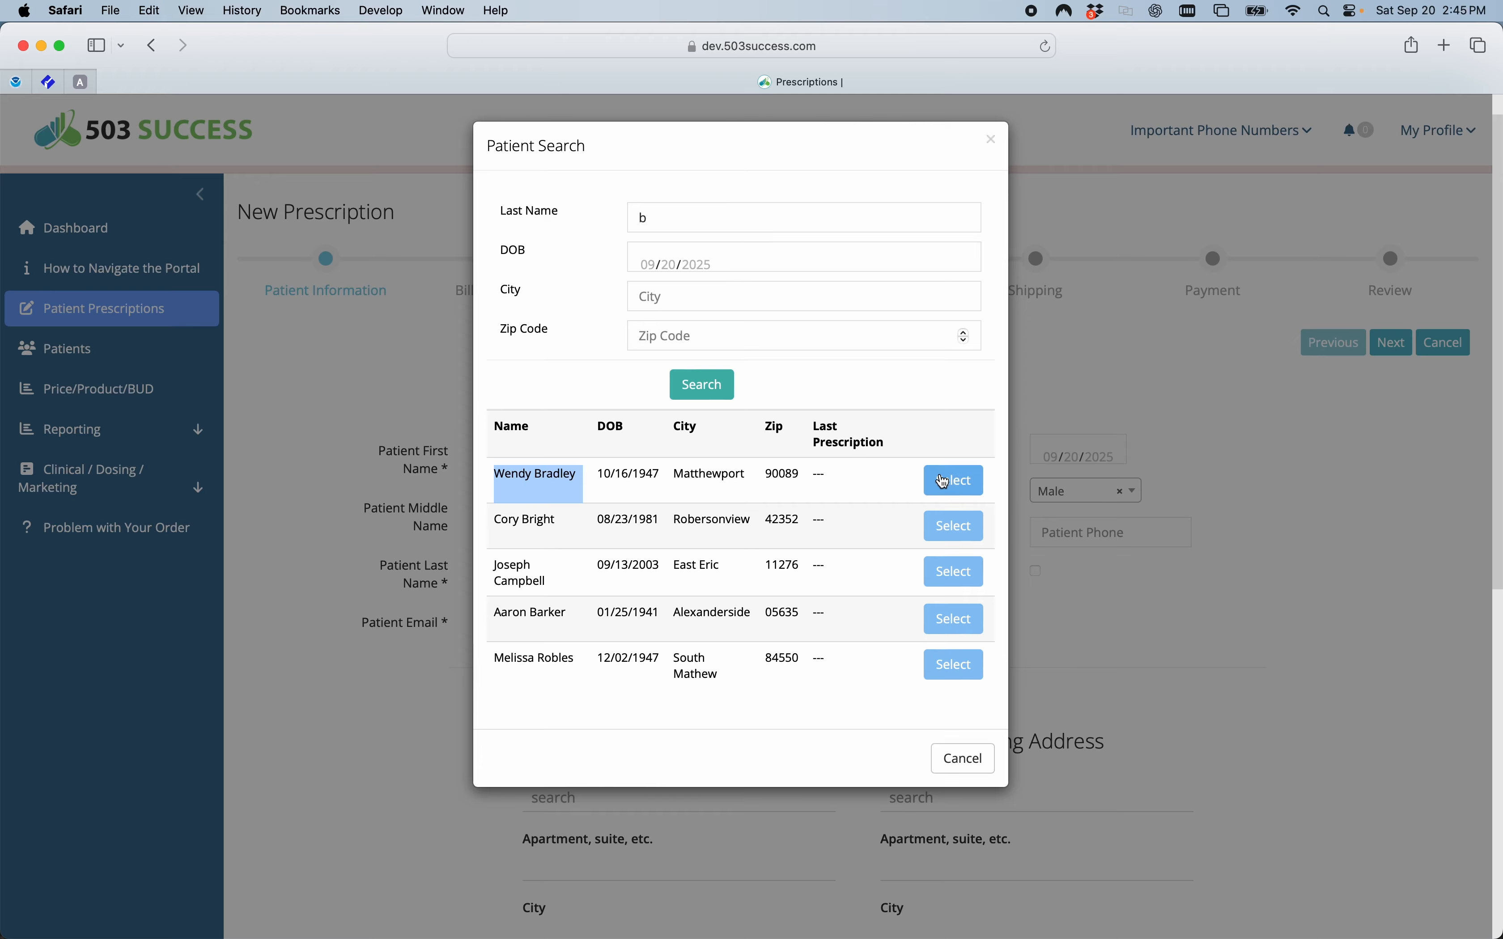
{"action": "left_click", "coordinate": [955, 484]}
Advance past the patient information and keep the address as entered in the address verification.
{"action": "scroll", "coordinate": [711, 574], "scroll_direction": "down", "scroll_amount": 3}
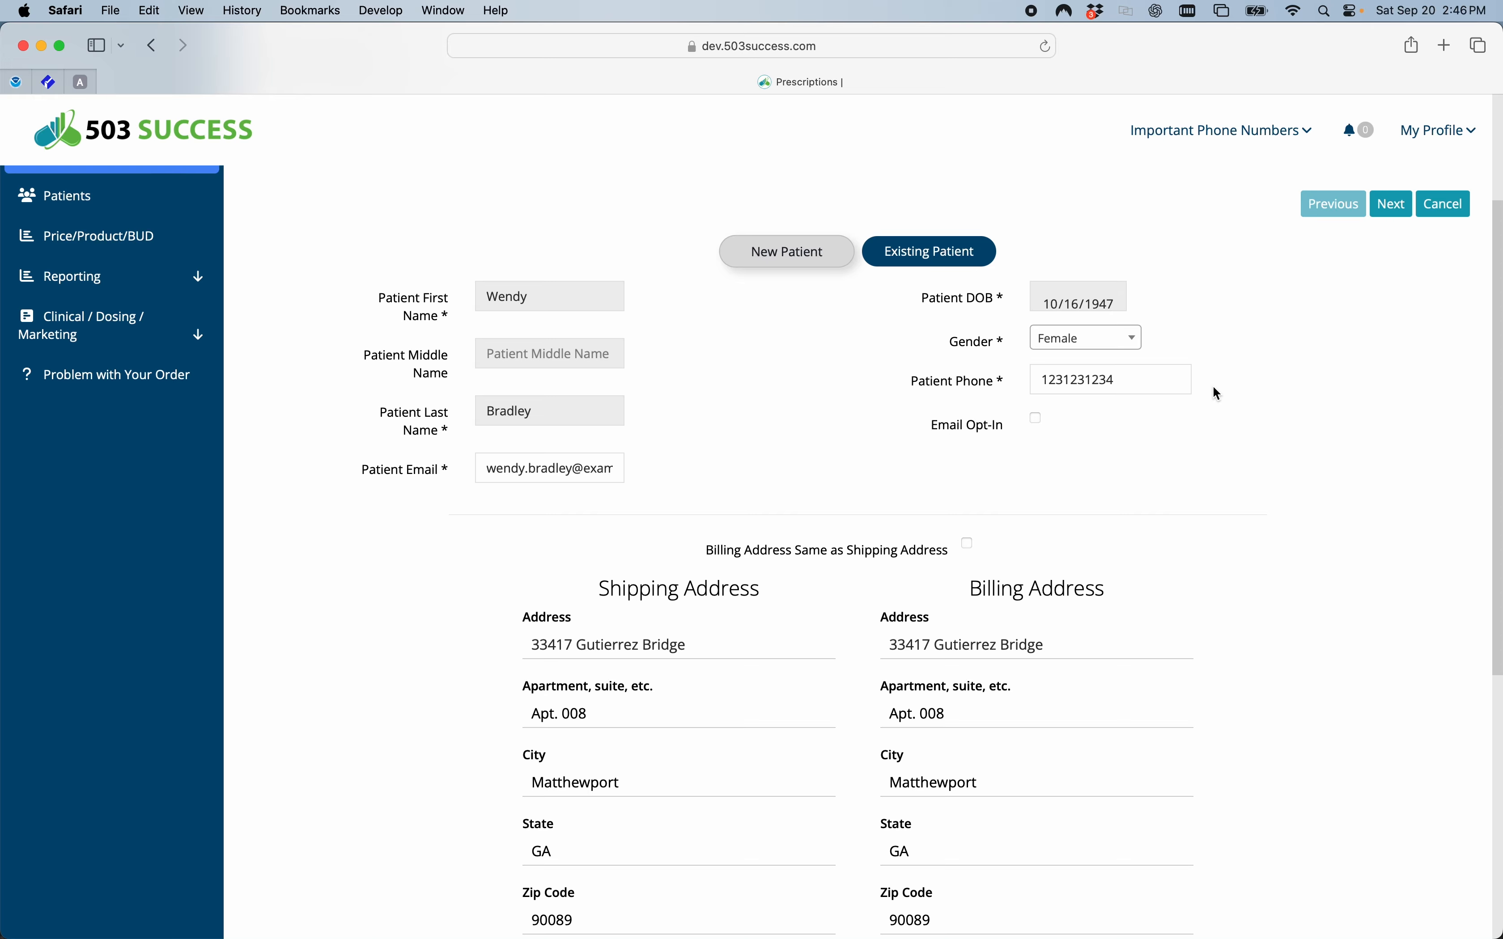
{"action": "left_click", "coordinate": [1394, 206]}
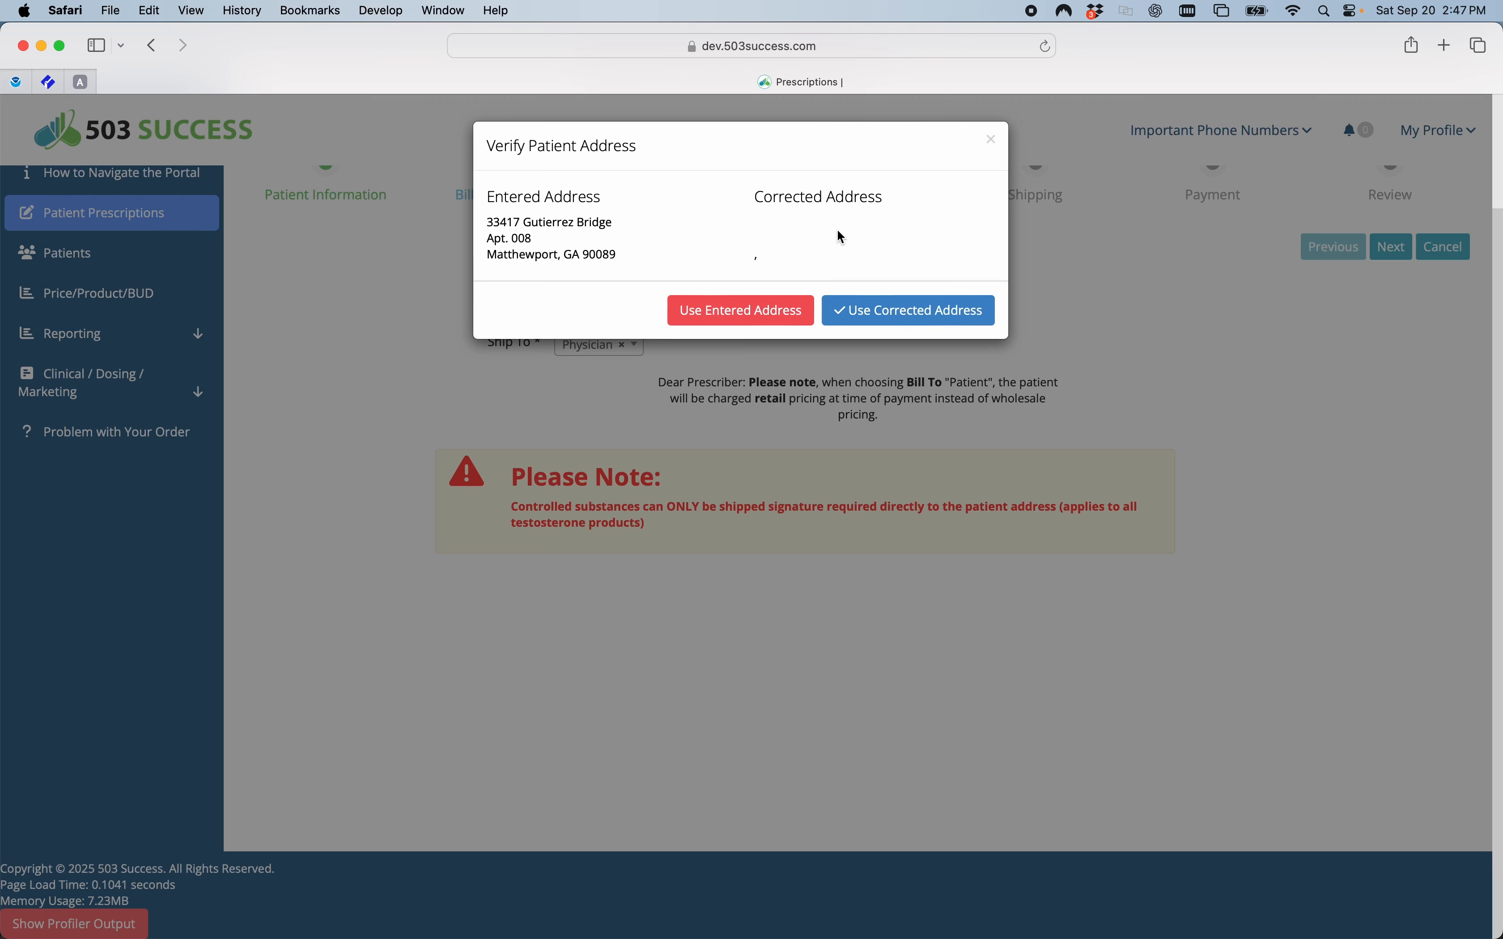
{"action": "left_click", "coordinate": [726, 320]}
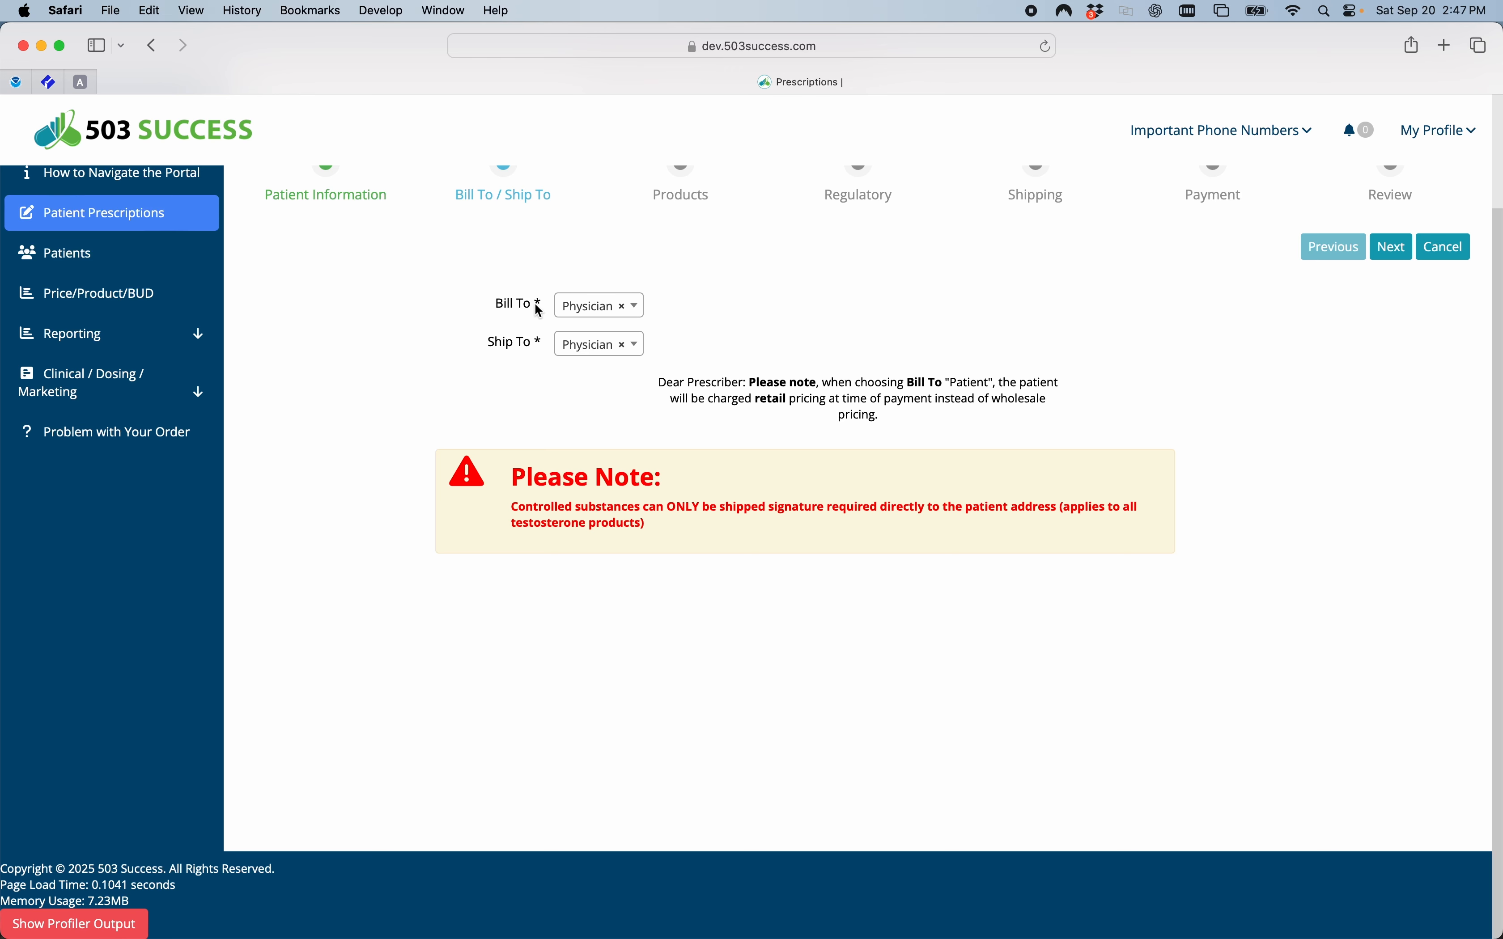
Choose Physician for both the Bill To and Ship To recipients.
{"action": "left_click", "coordinate": [636, 313]}
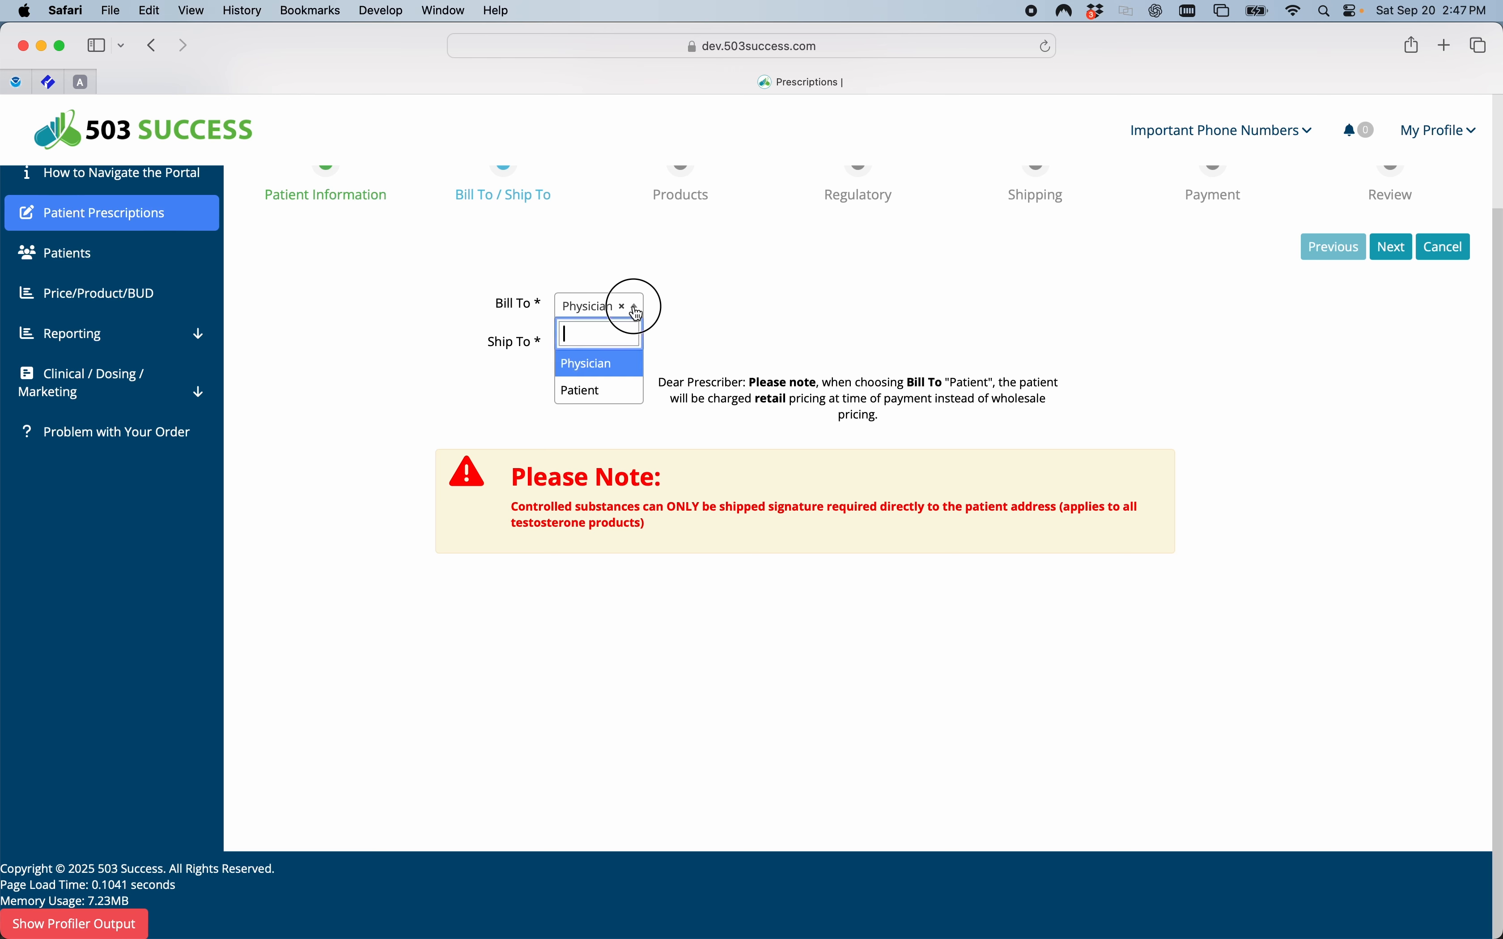
{"action": "left_click", "coordinate": [585, 370]}
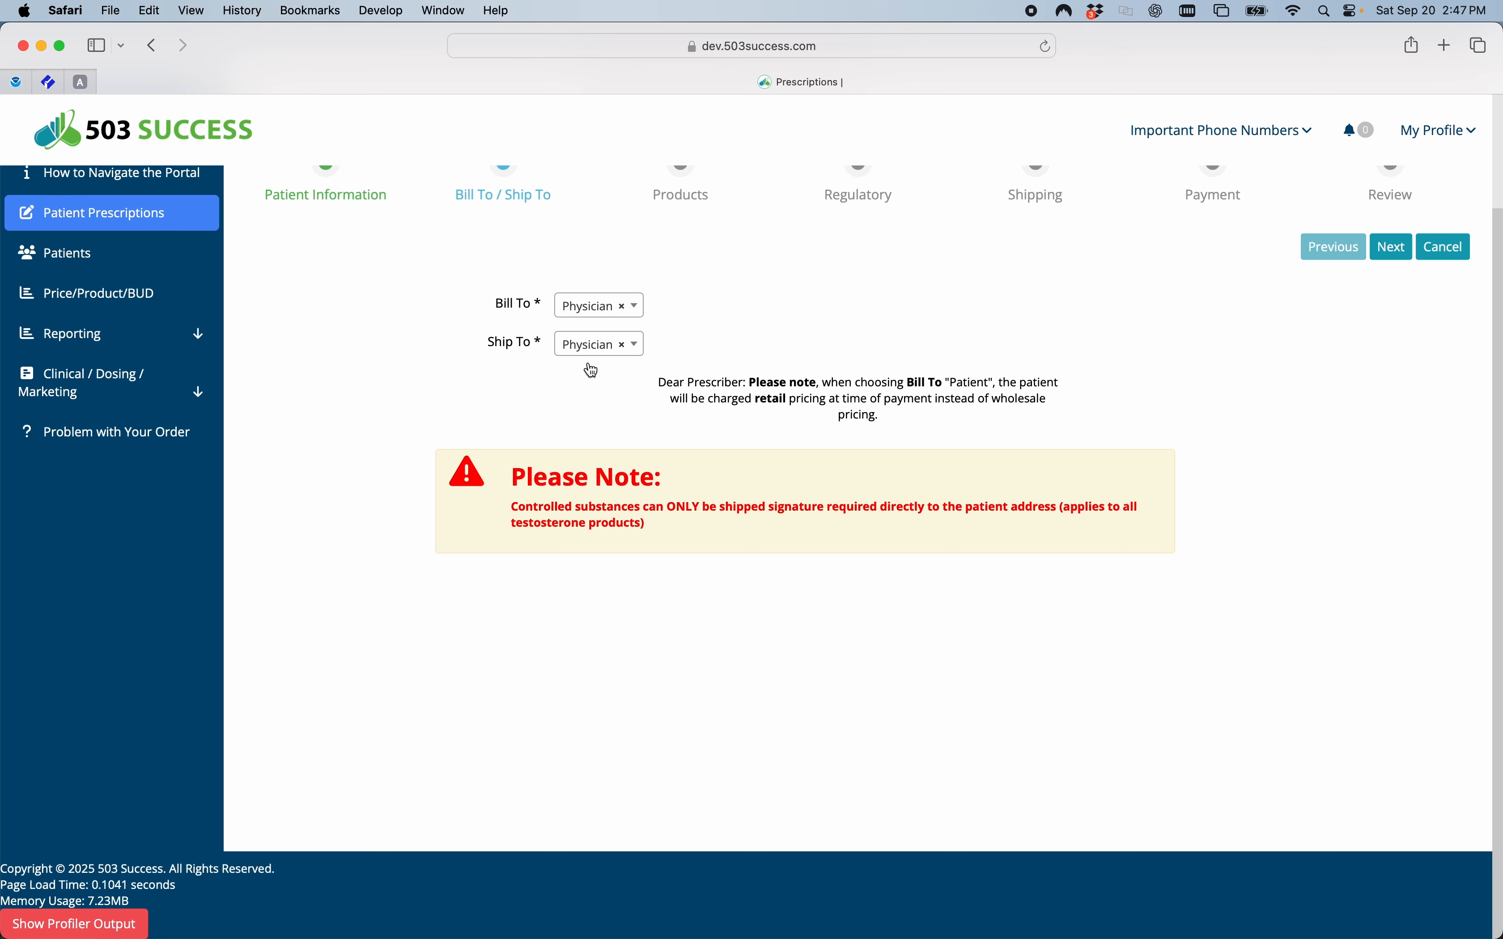
{"action": "left_click", "coordinate": [633, 344]}
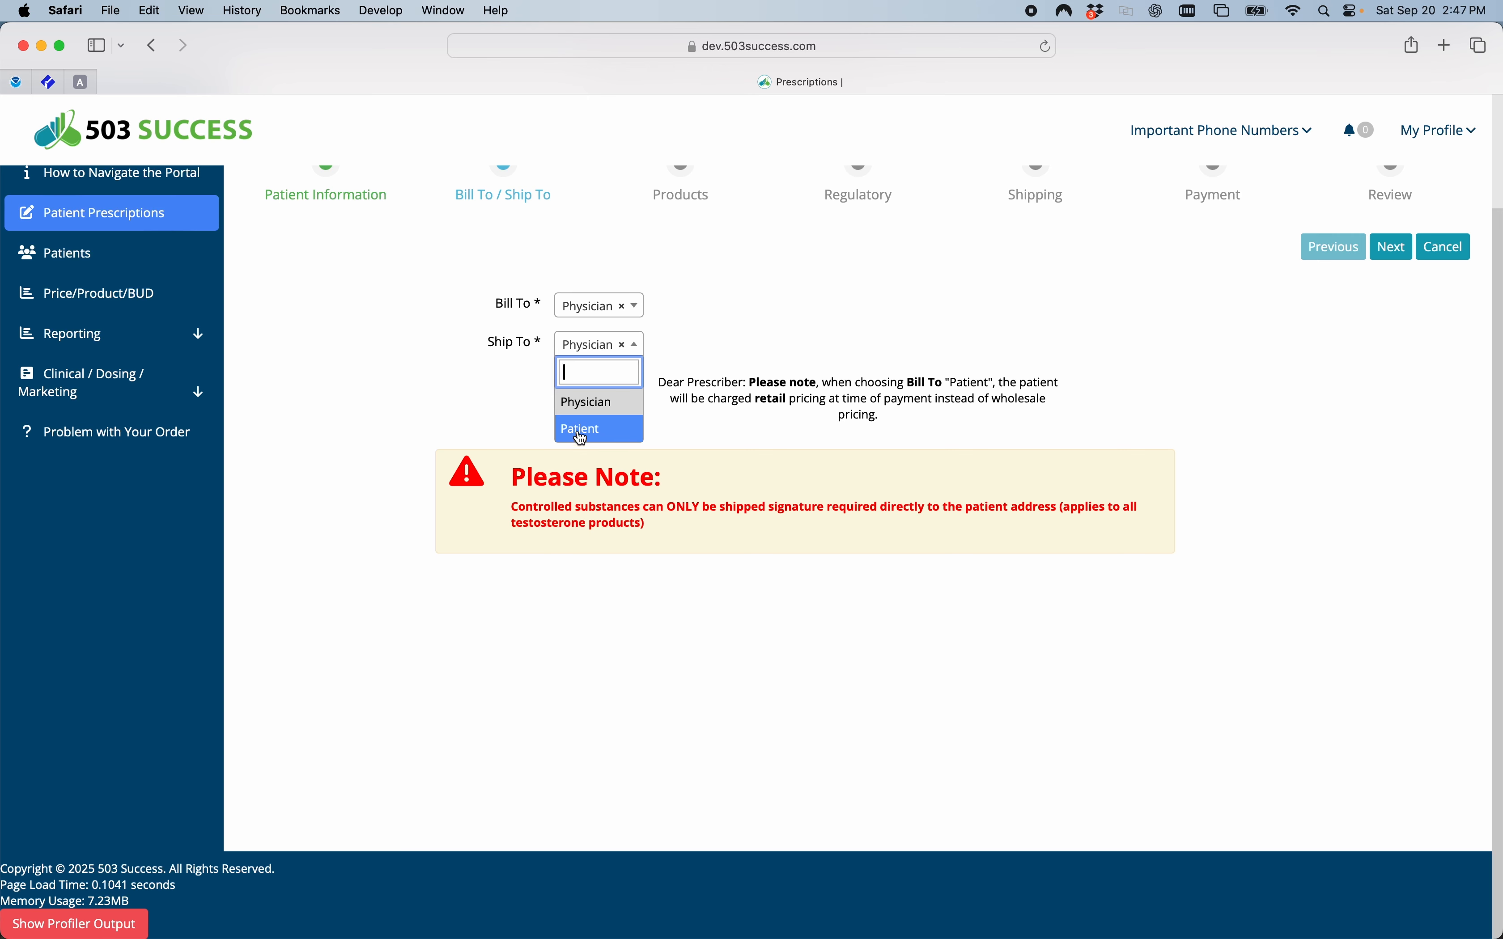
{"action": "left_click", "coordinate": [583, 406]}
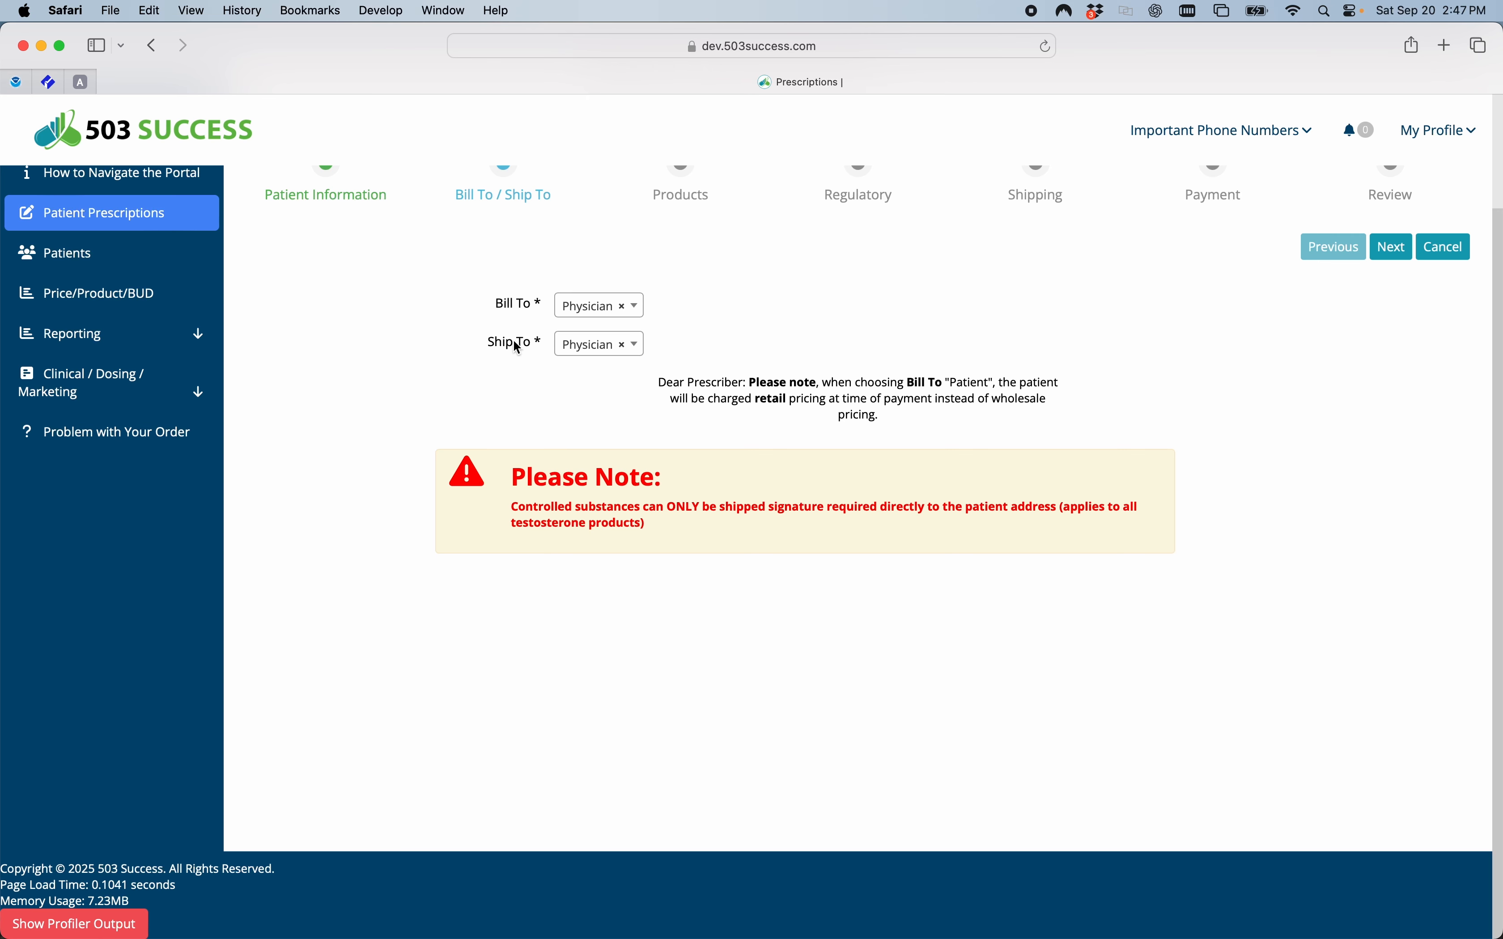
Switch the Ship To recipient to Patient and set it back to Physician.
{"action": "left_click", "coordinate": [601, 348]}
{"action": "left_click", "coordinate": [578, 429]}
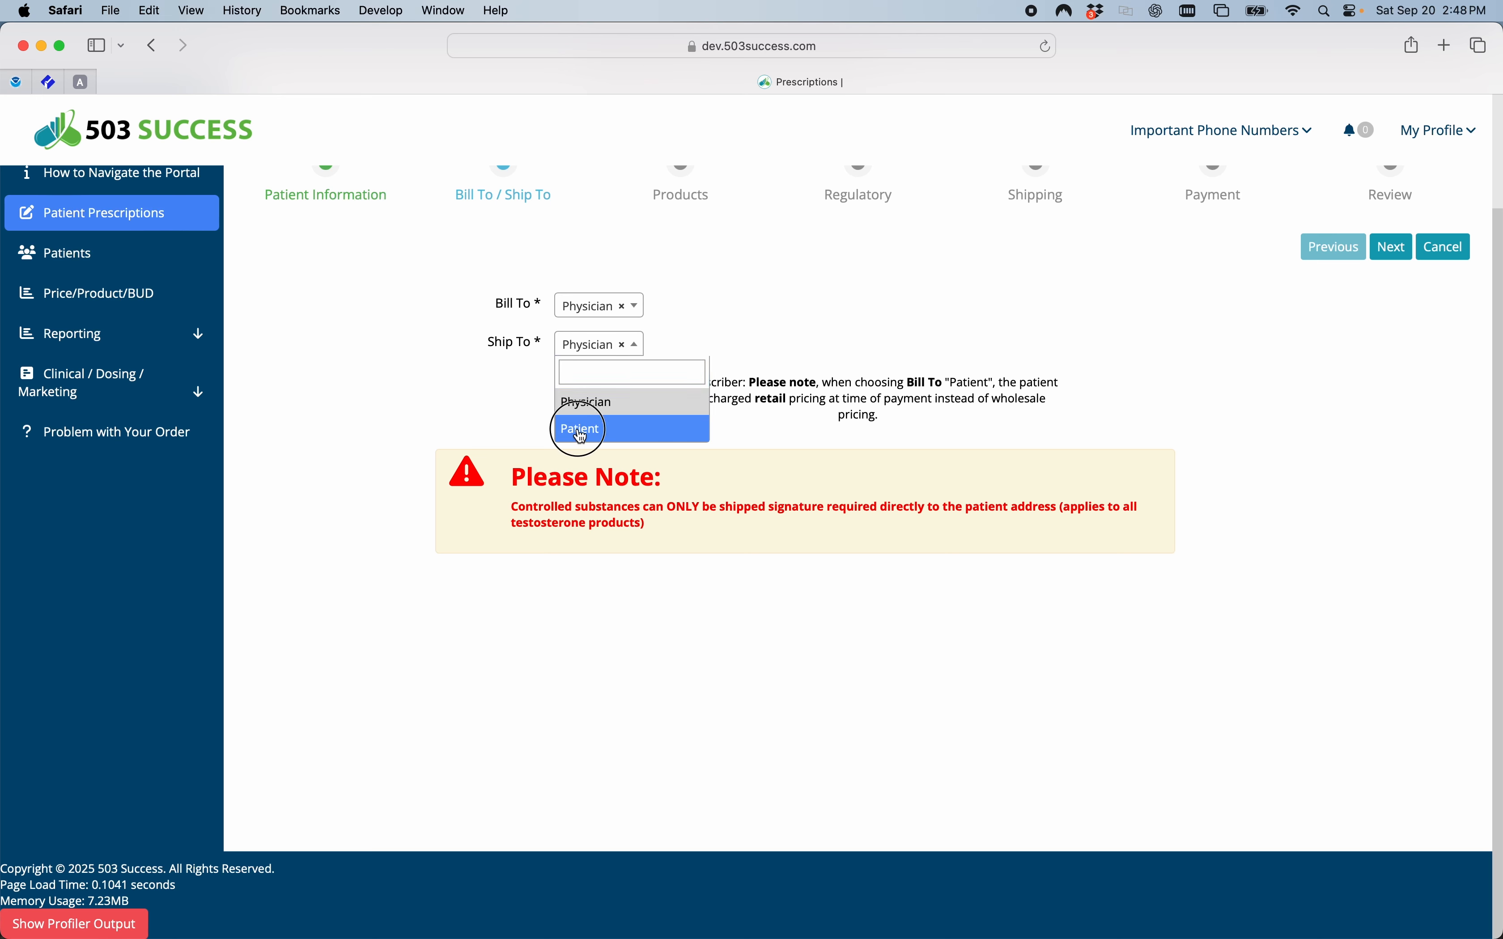
{"action": "left_click", "coordinate": [594, 348]}
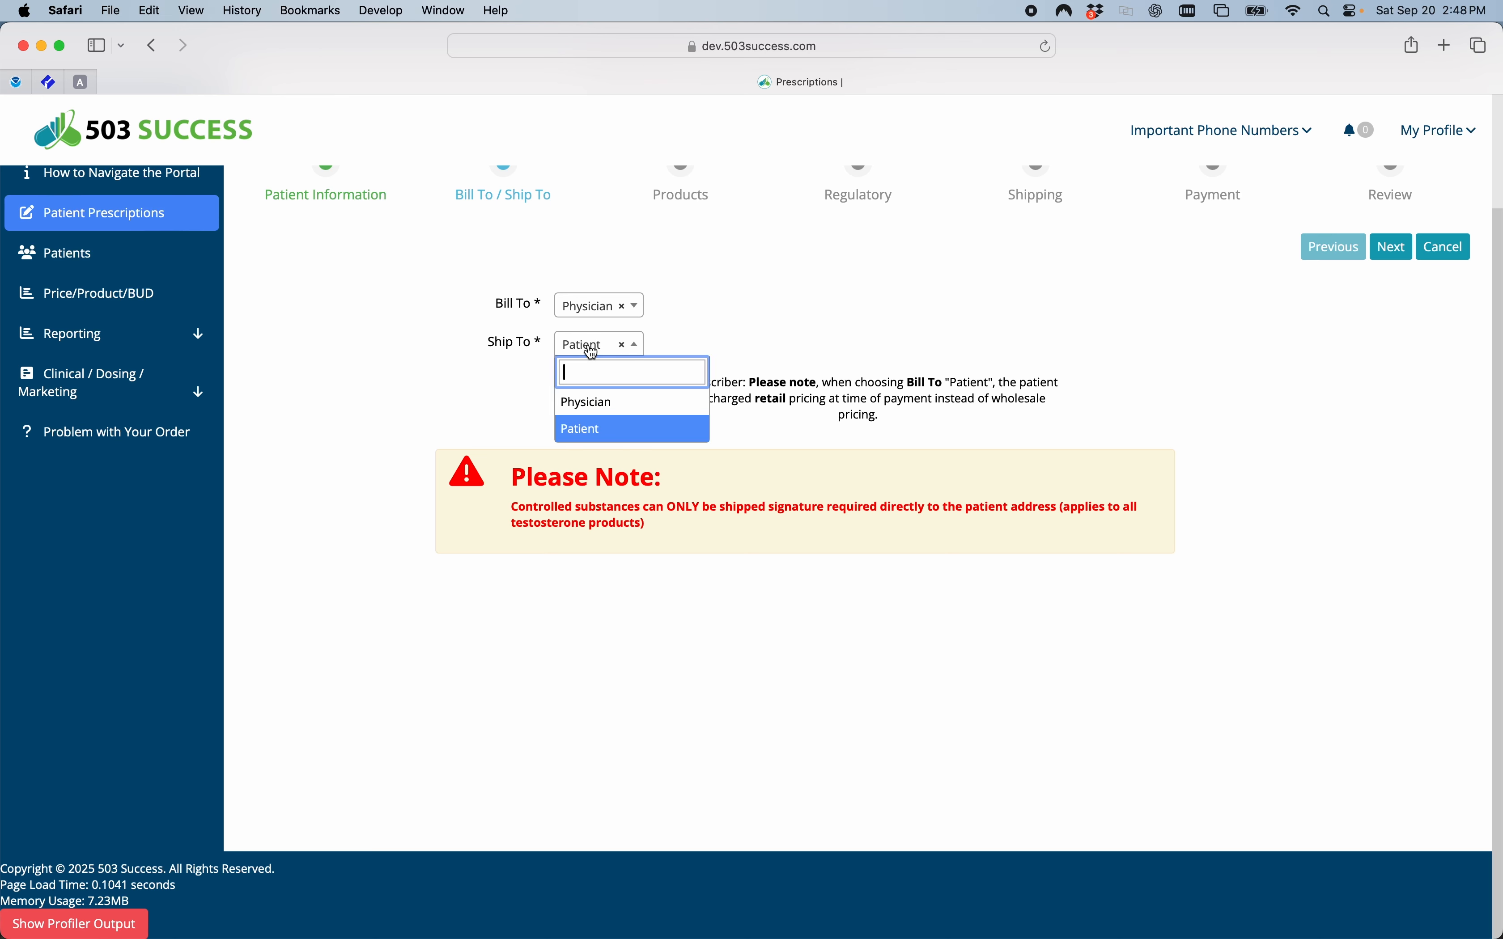
{"action": "left_click", "coordinate": [584, 404]}
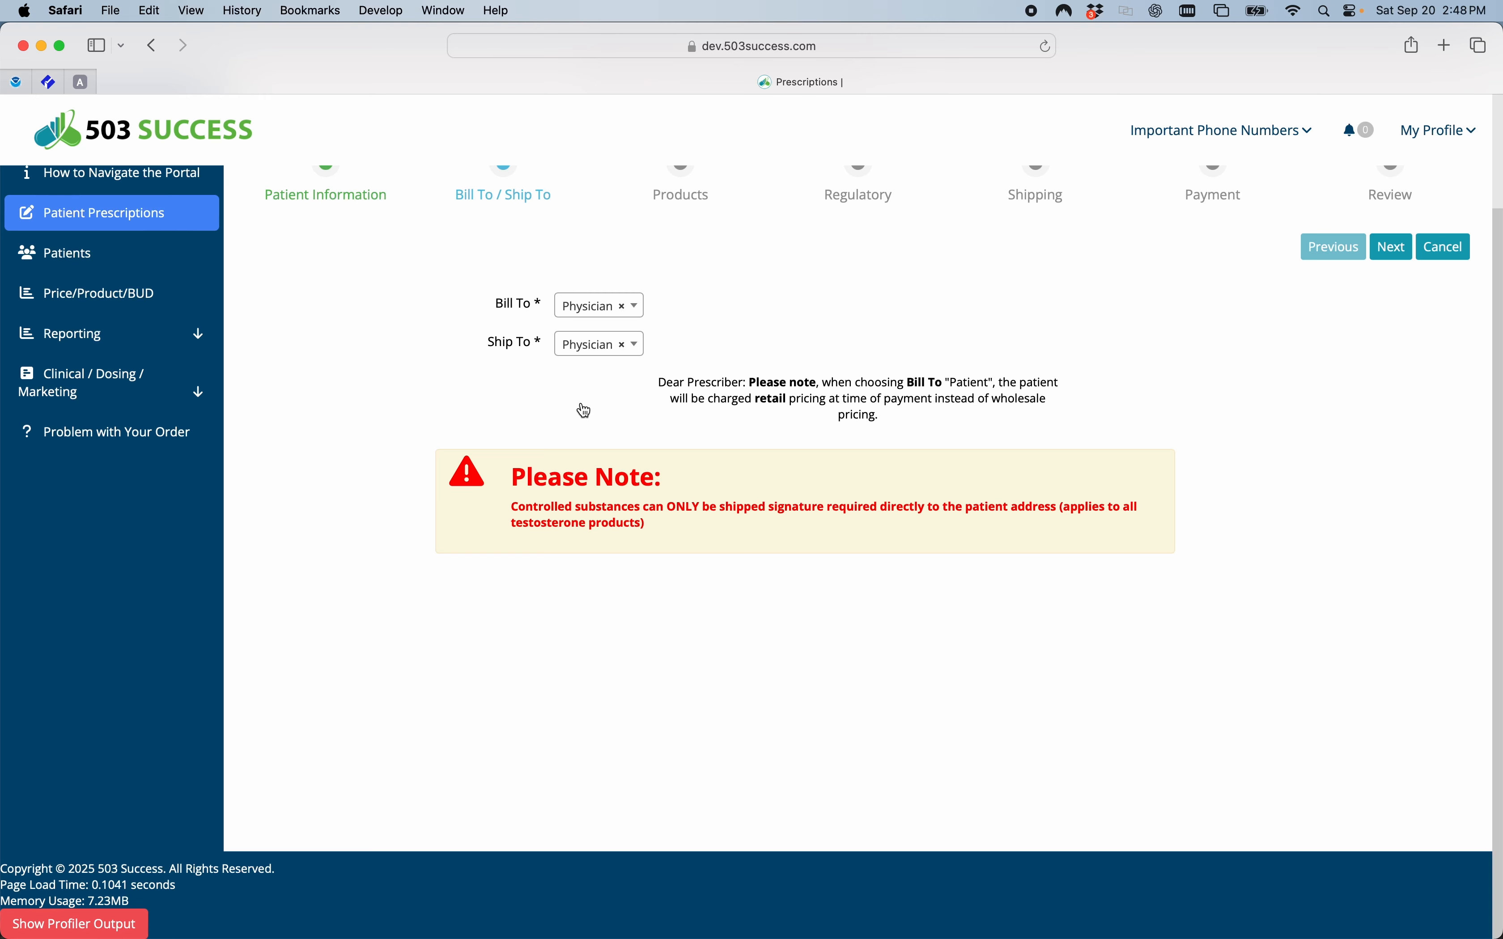
Advance to the product selection and choose the Peptide drug Sermorelin Injection, 1mg/mL, 14mL Vial.
{"action": "left_click", "coordinate": [1394, 249]}
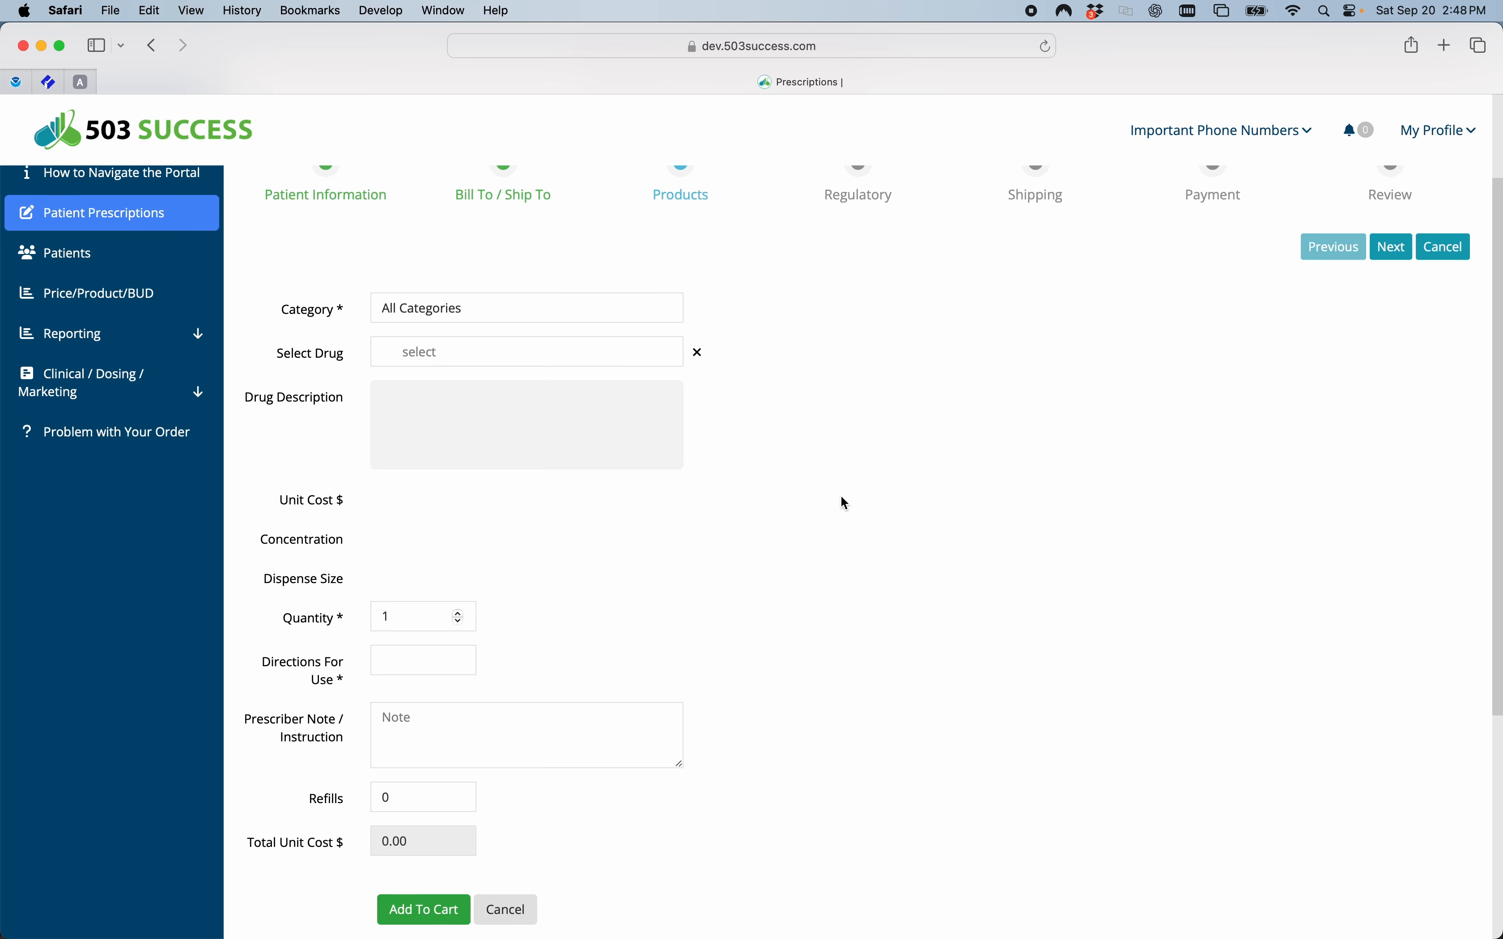
{"action": "left_click", "coordinate": [463, 310]}
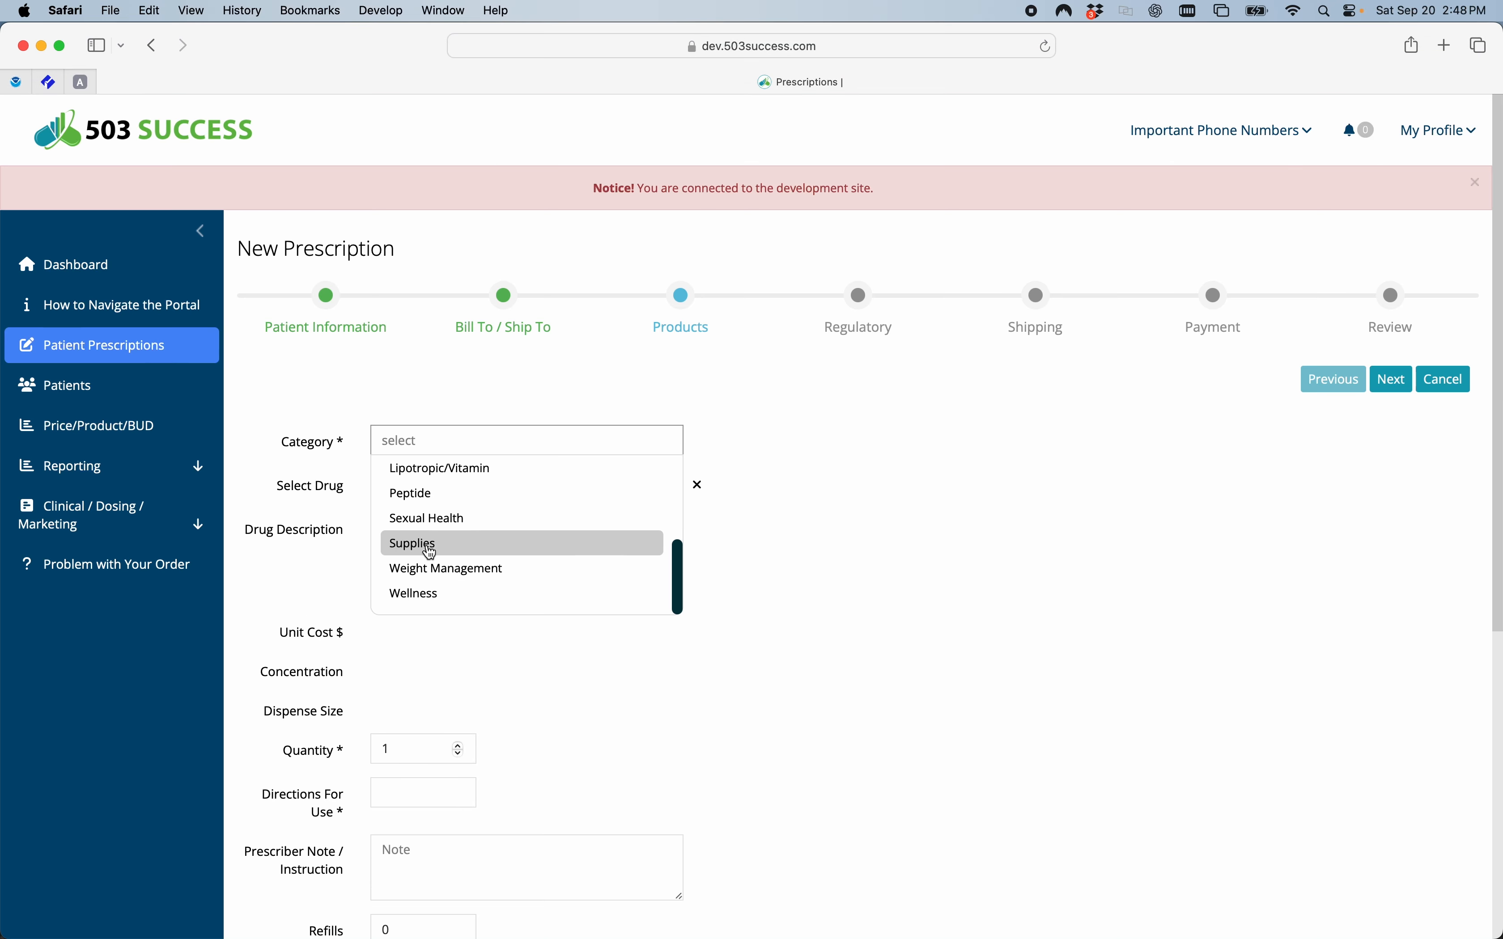
{"action": "scroll", "coordinate": [429, 551], "scroll_direction": "down", "scroll_amount": 1}
{"action": "scroll", "coordinate": [428, 552], "scroll_direction": "up", "scroll_amount": 1}
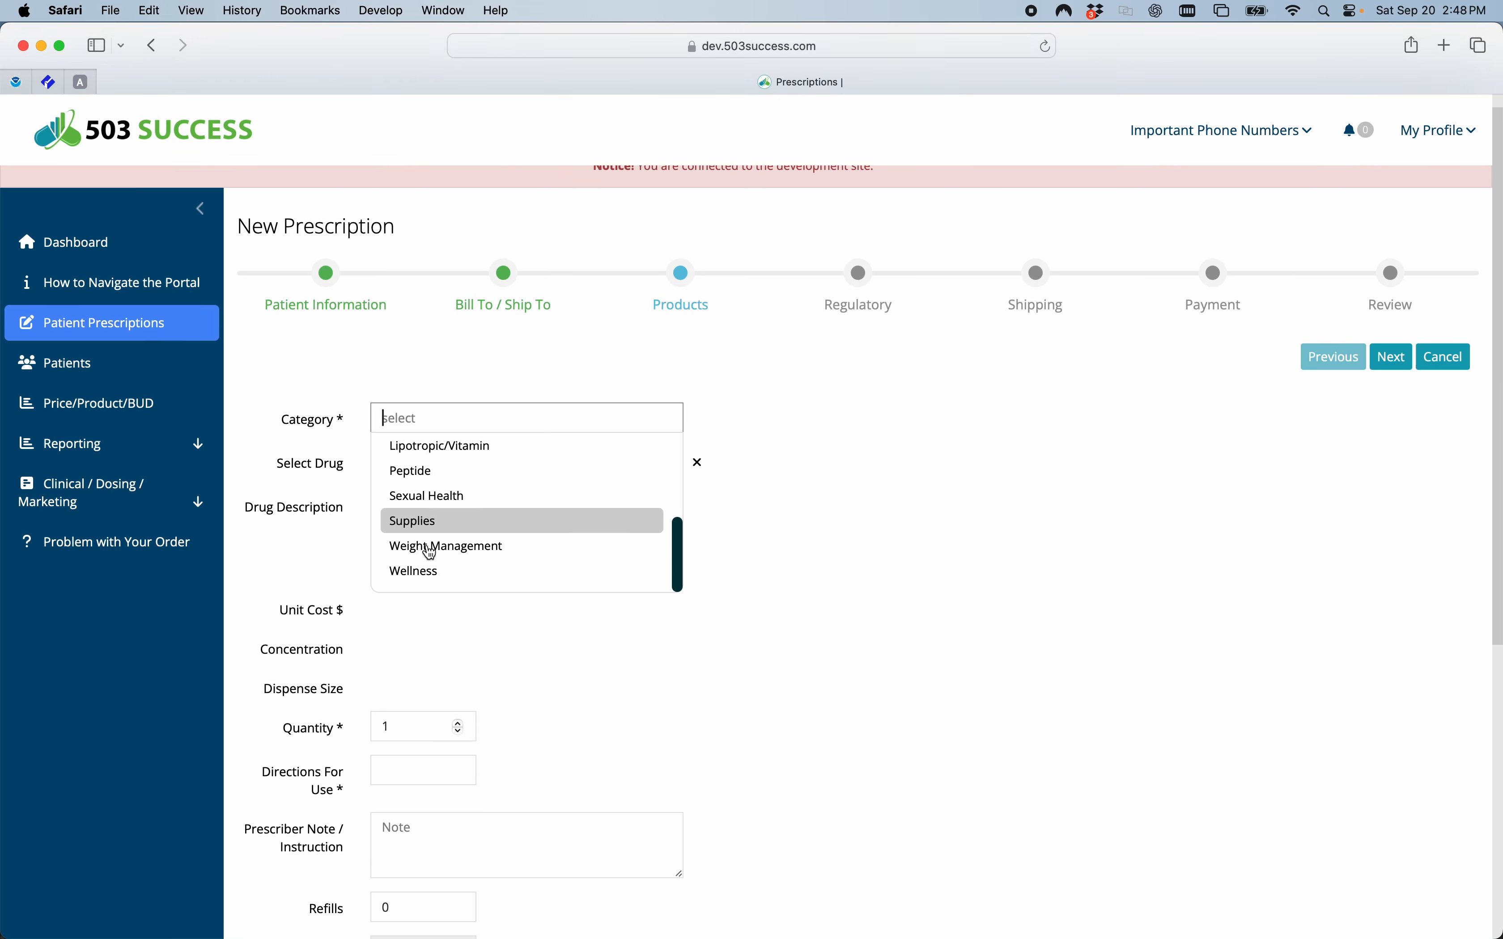
{"action": "left_click", "coordinate": [418, 476]}
{"action": "left_click", "coordinate": [409, 463]}
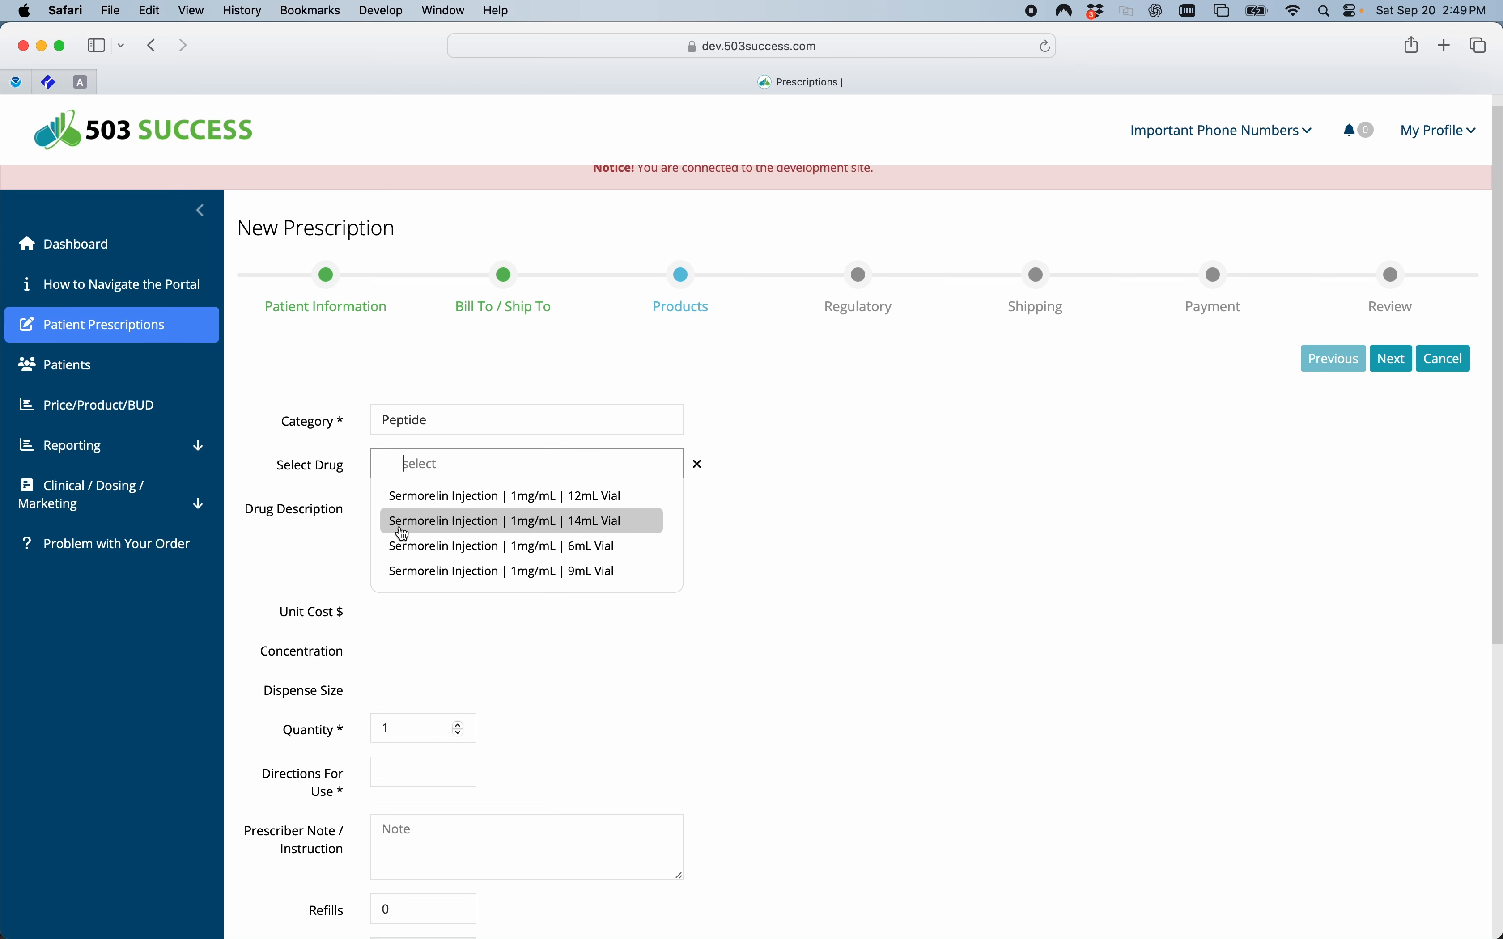
{"action": "left_click", "coordinate": [488, 523]}
Set the drug's quantity to 2 and enter "Take Carefully" as the directions for use.
{"action": "scroll", "coordinate": [581, 623], "scroll_direction": "down", "scroll_amount": 3}
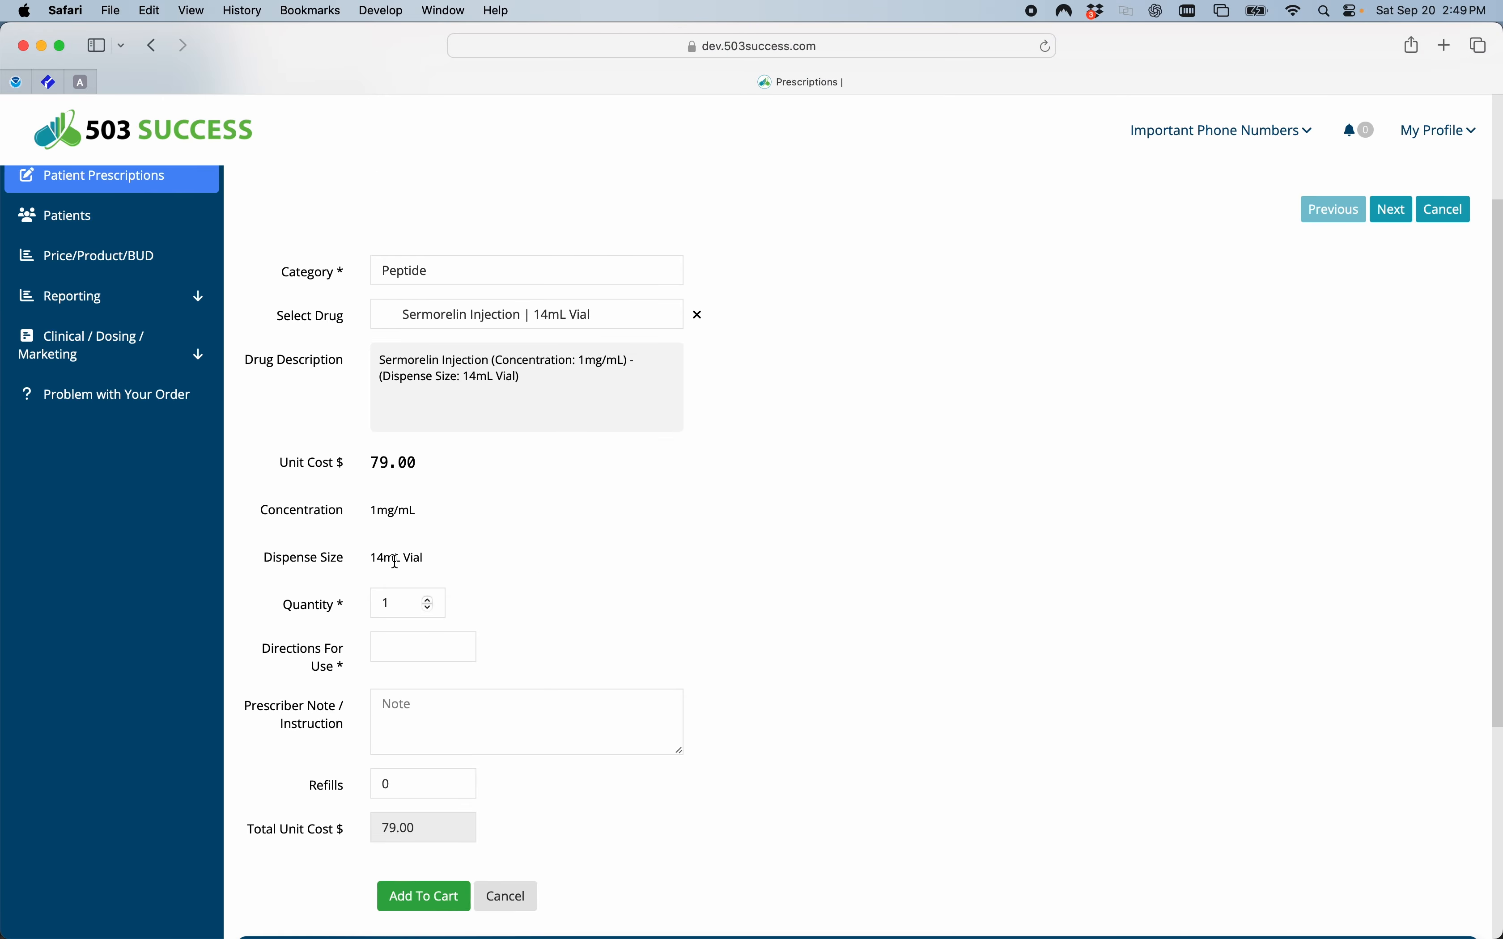
{"action": "scroll", "coordinate": [433, 559], "scroll_direction": "down", "scroll_amount": 1}
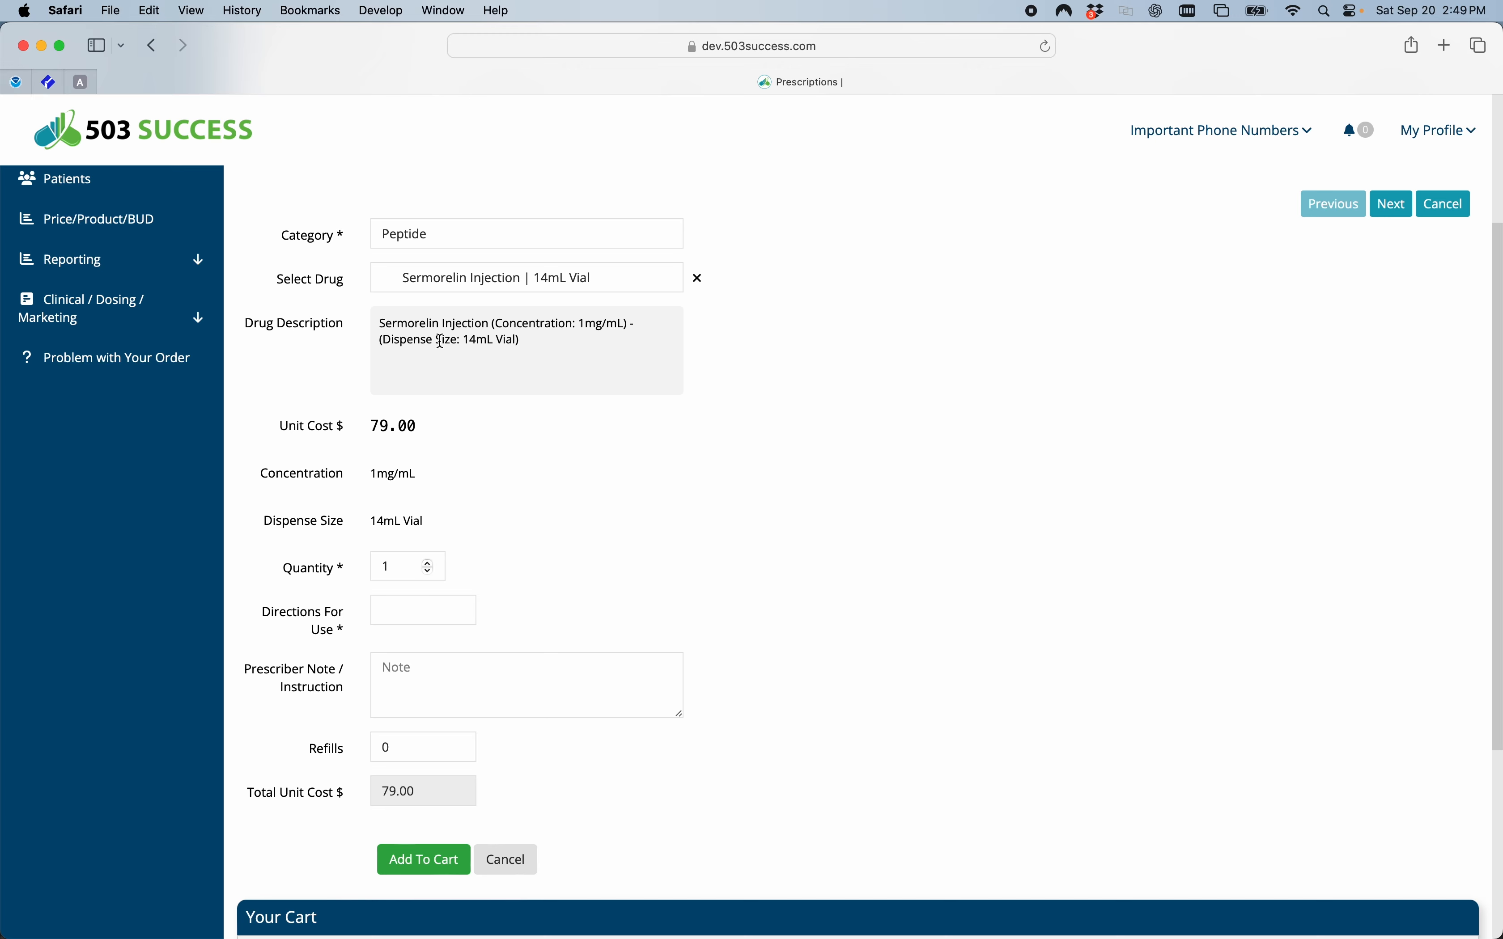
{"action": "left_click", "coordinate": [427, 563]}
{"action": "scroll", "coordinate": [533, 571], "scroll_direction": "down", "scroll_amount": 1}
{"action": "left_click", "coordinate": [411, 595]}
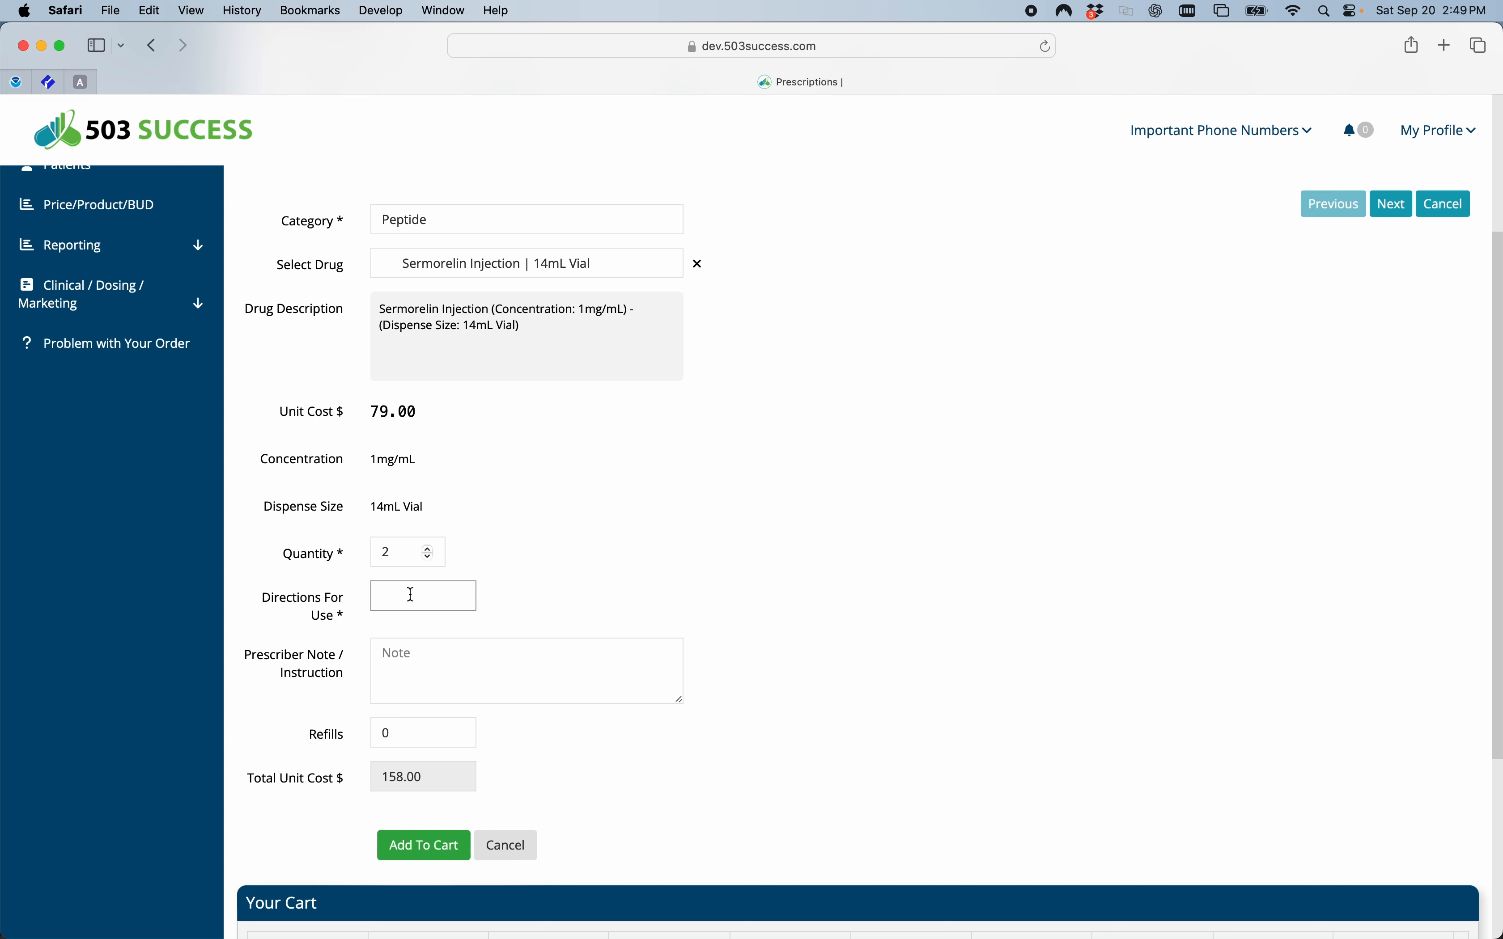
{"action": "type", "text": "Take Carefully"}
{"action": "left_click", "coordinate": [559, 548]}
Enter "Take Once Per week" as the prescriber note and dismiss the missing-product alert.
{"action": "scroll", "coordinate": [559, 548], "scroll_direction": "down", "scroll_amount": 3}
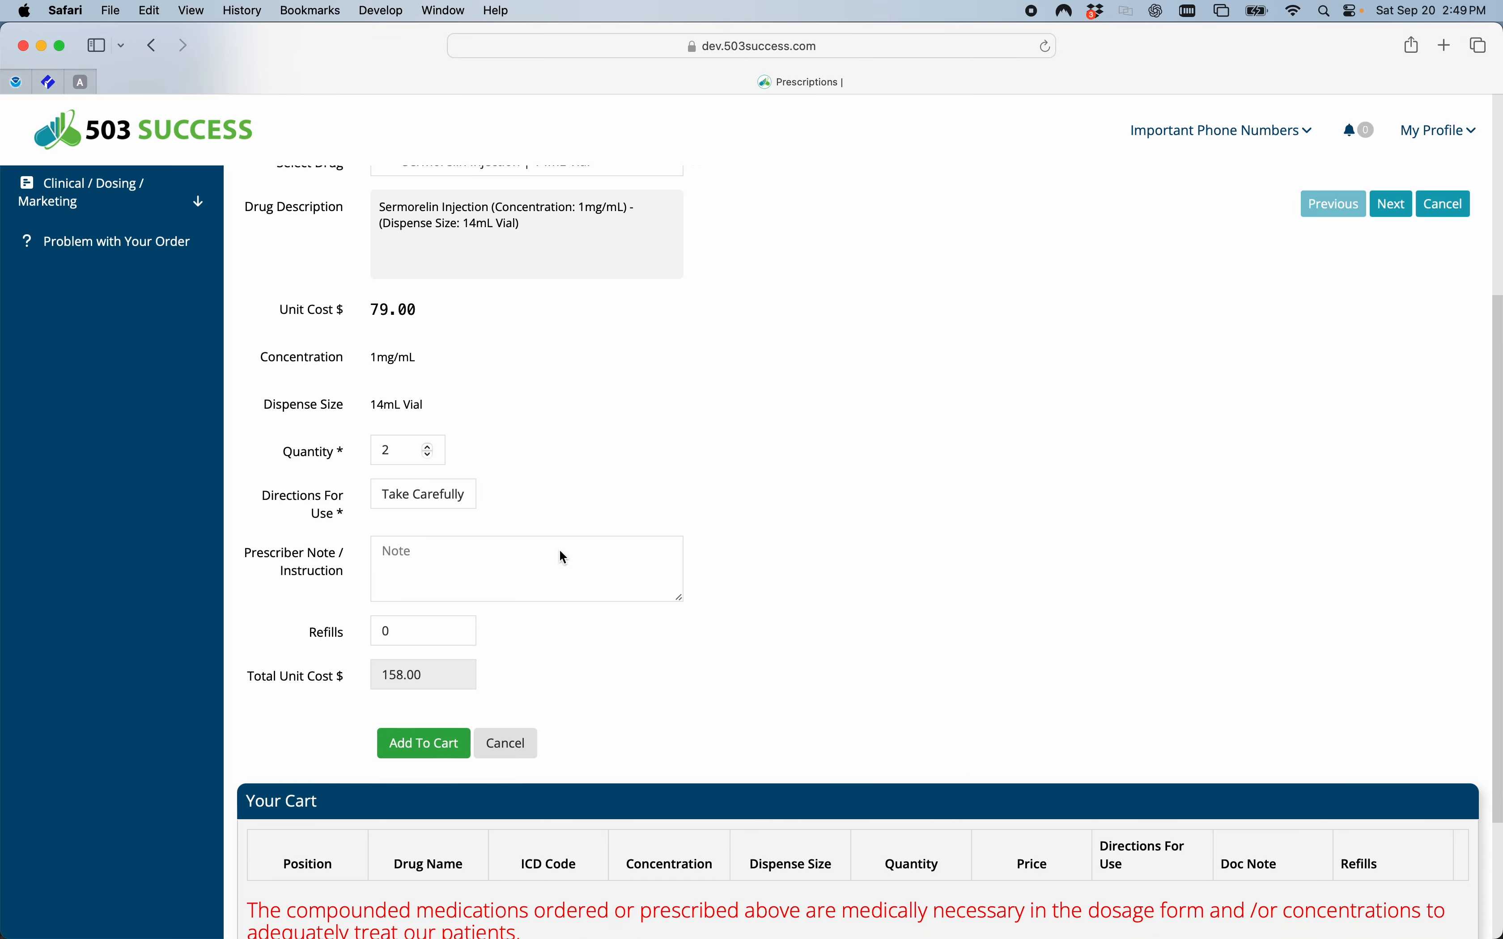
{"action": "left_click", "coordinate": [449, 565]}
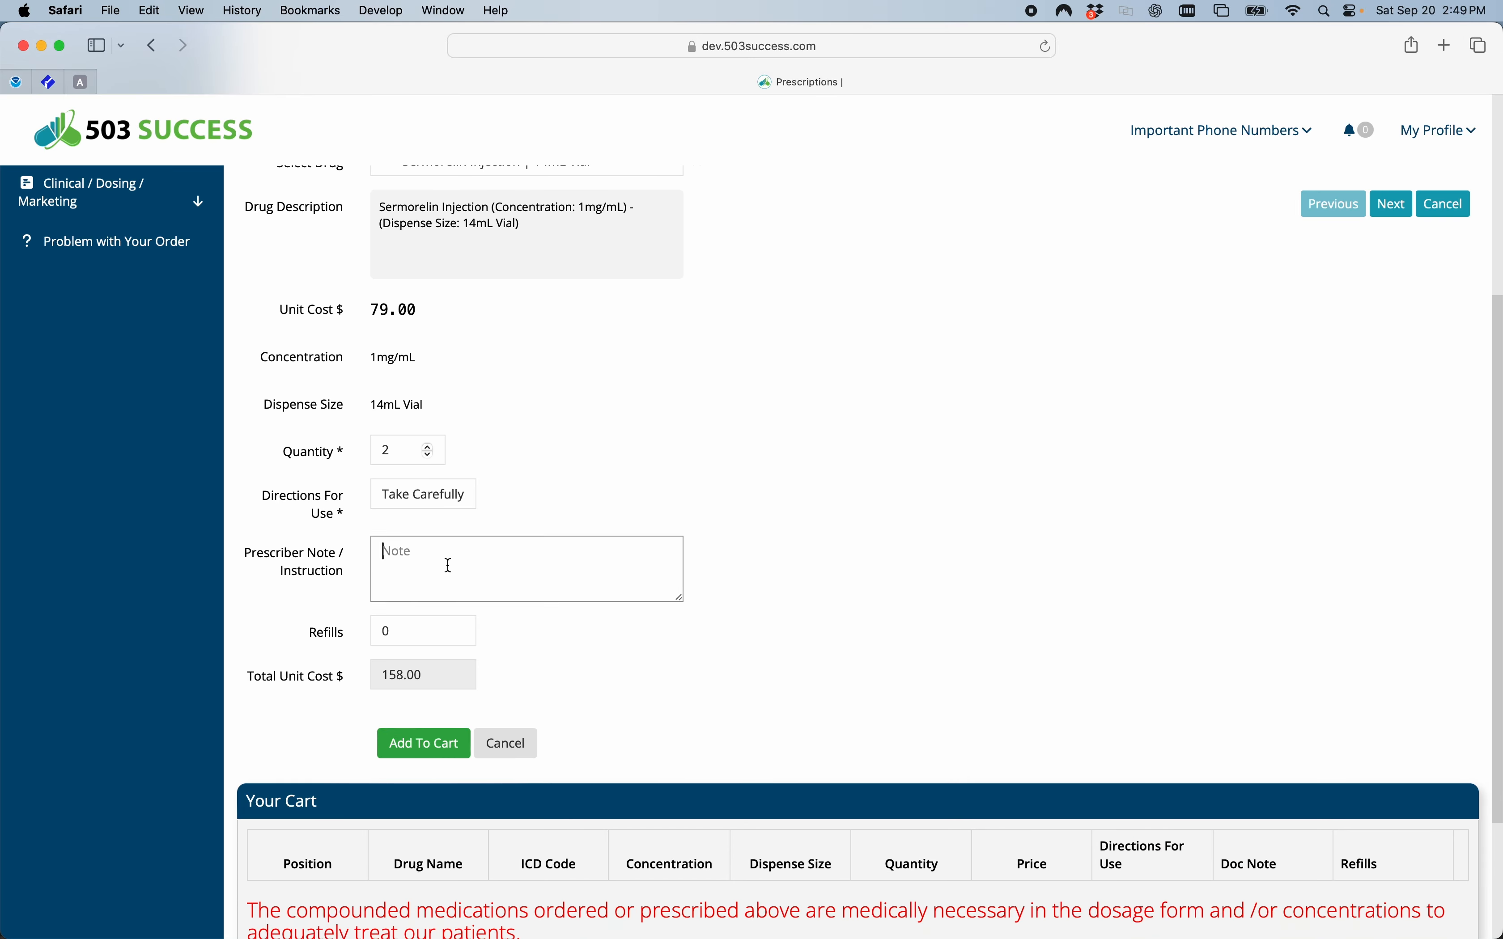
{"action": "type", "text": "Take Once Per week"}
{"action": "key", "text": "Return"}
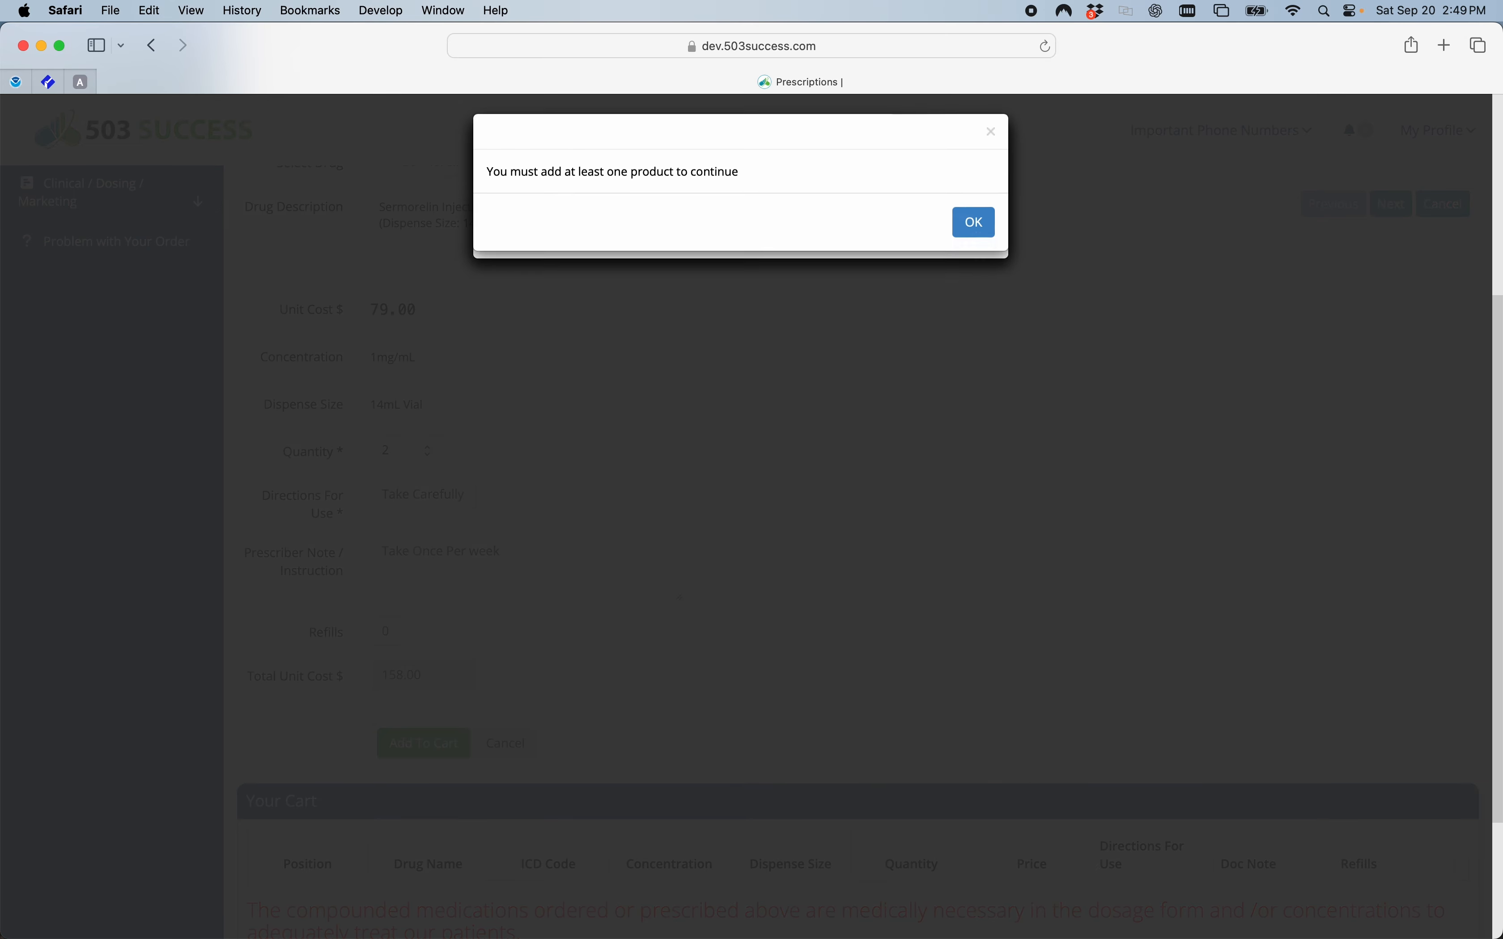
{"action": "left_click", "coordinate": [978, 232]}
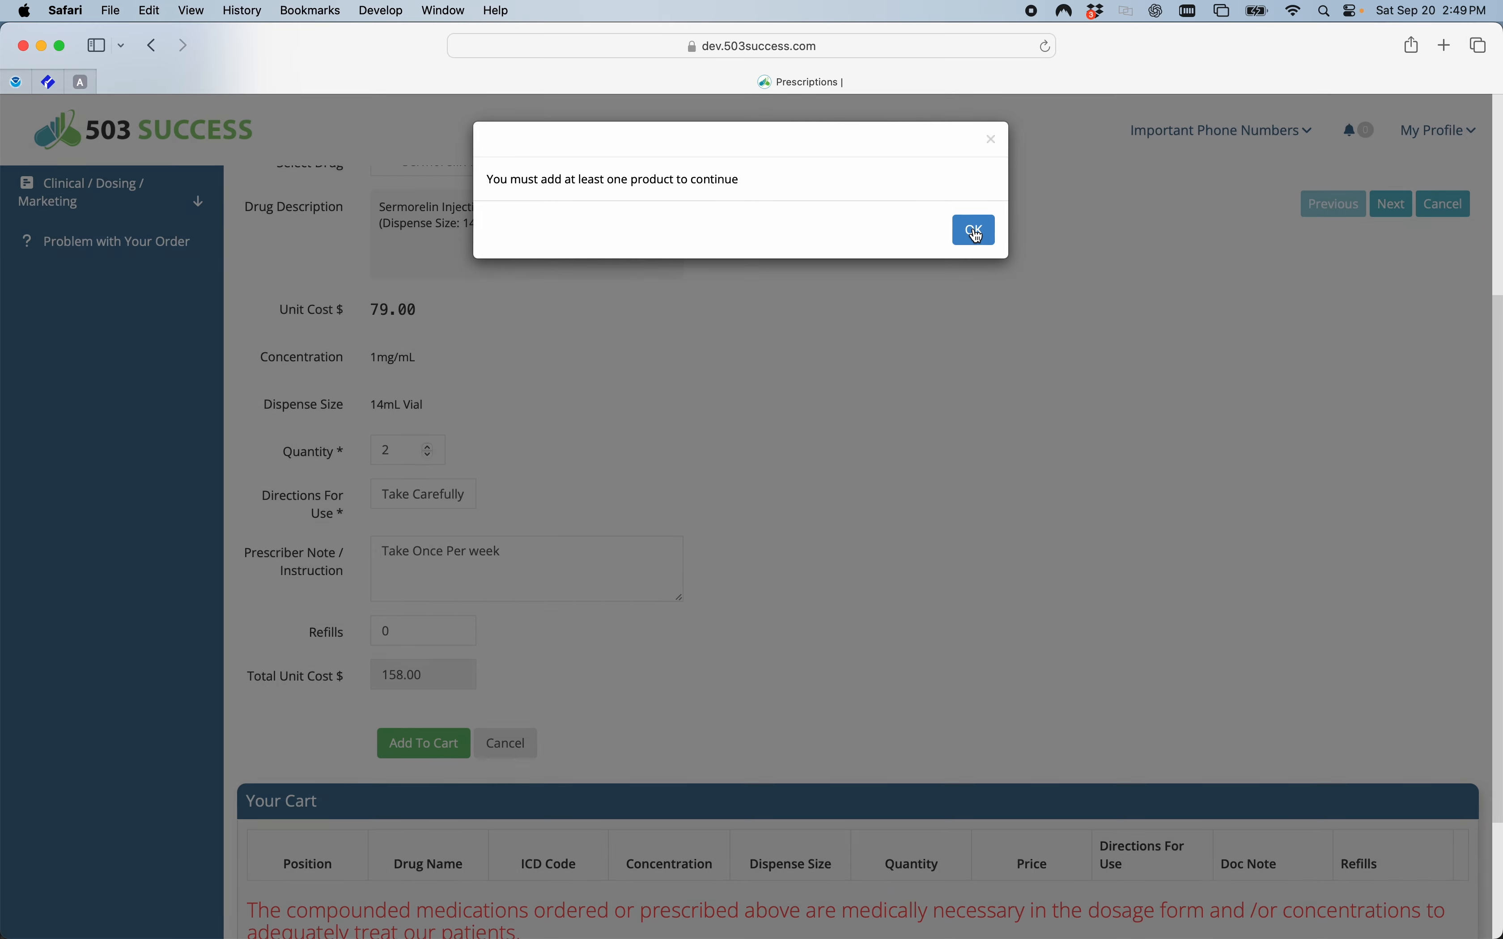
Remove the prescriber note text and paste "Take Once Per week" back in.
{"action": "scroll", "coordinate": [598, 402], "scroll_direction": "up", "scroll_amount": 2}
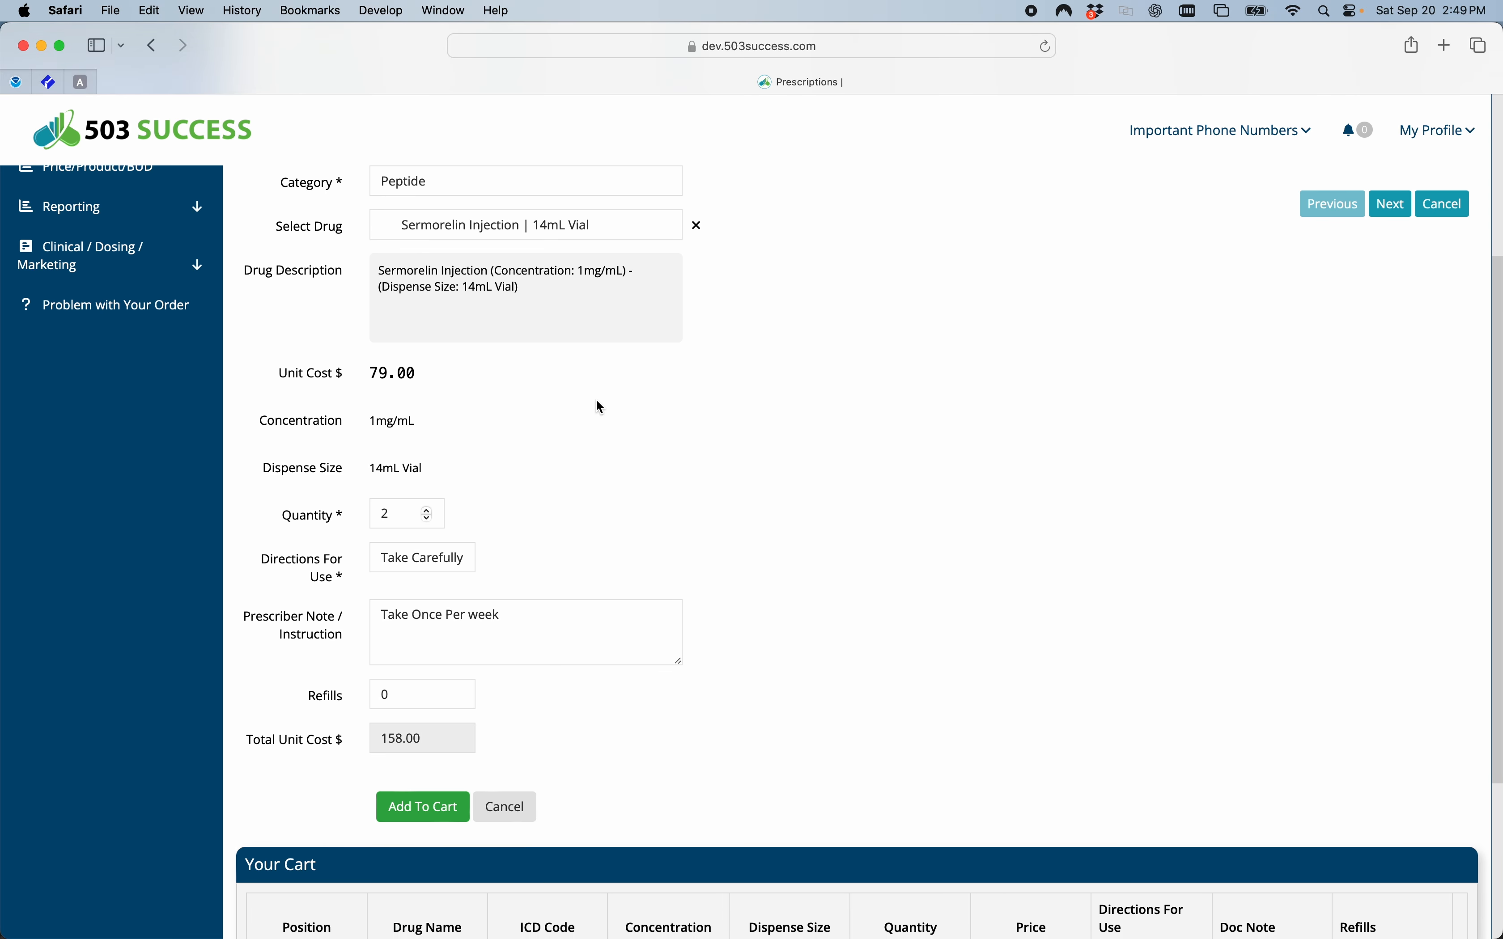
{"action": "scroll", "coordinate": [596, 401], "scroll_direction": "down", "scroll_amount": 1}
{"action": "left_click_drag", "start_coordinate": [513, 589], "coordinate": [376, 581]}
{"action": "key", "text": "super+c"}
{"action": "key", "text": "BackSpace"}
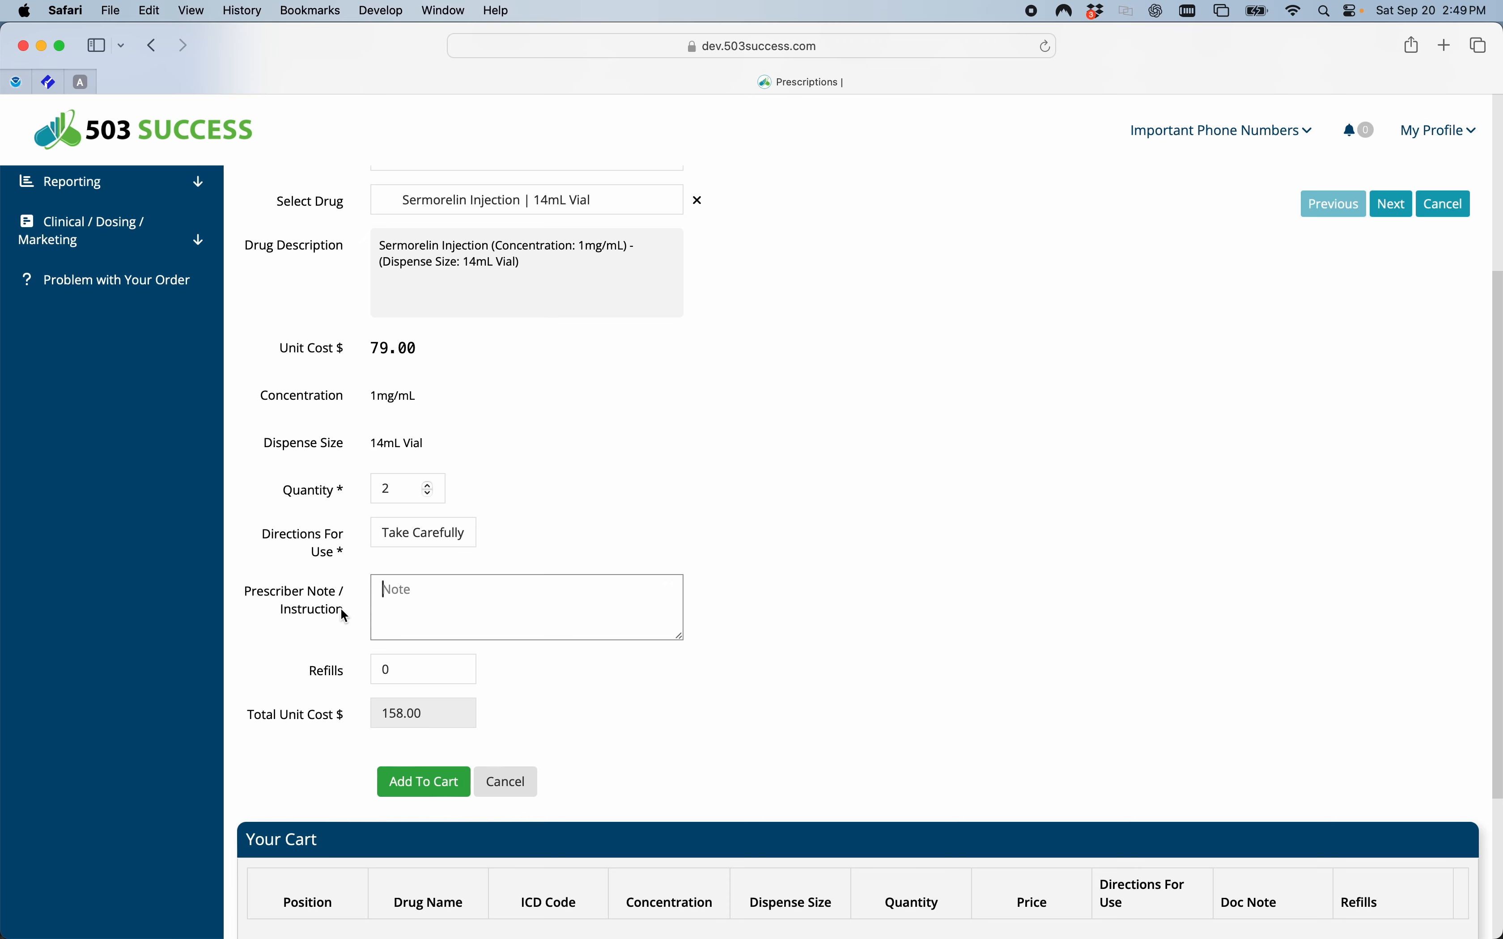
{"action": "key", "text": "super+v"}
Add the Sermorelin Injection to the cart and continue shopping for another product.
{"action": "scroll", "coordinate": [715, 662], "scroll_direction": "down", "scroll_amount": 3}
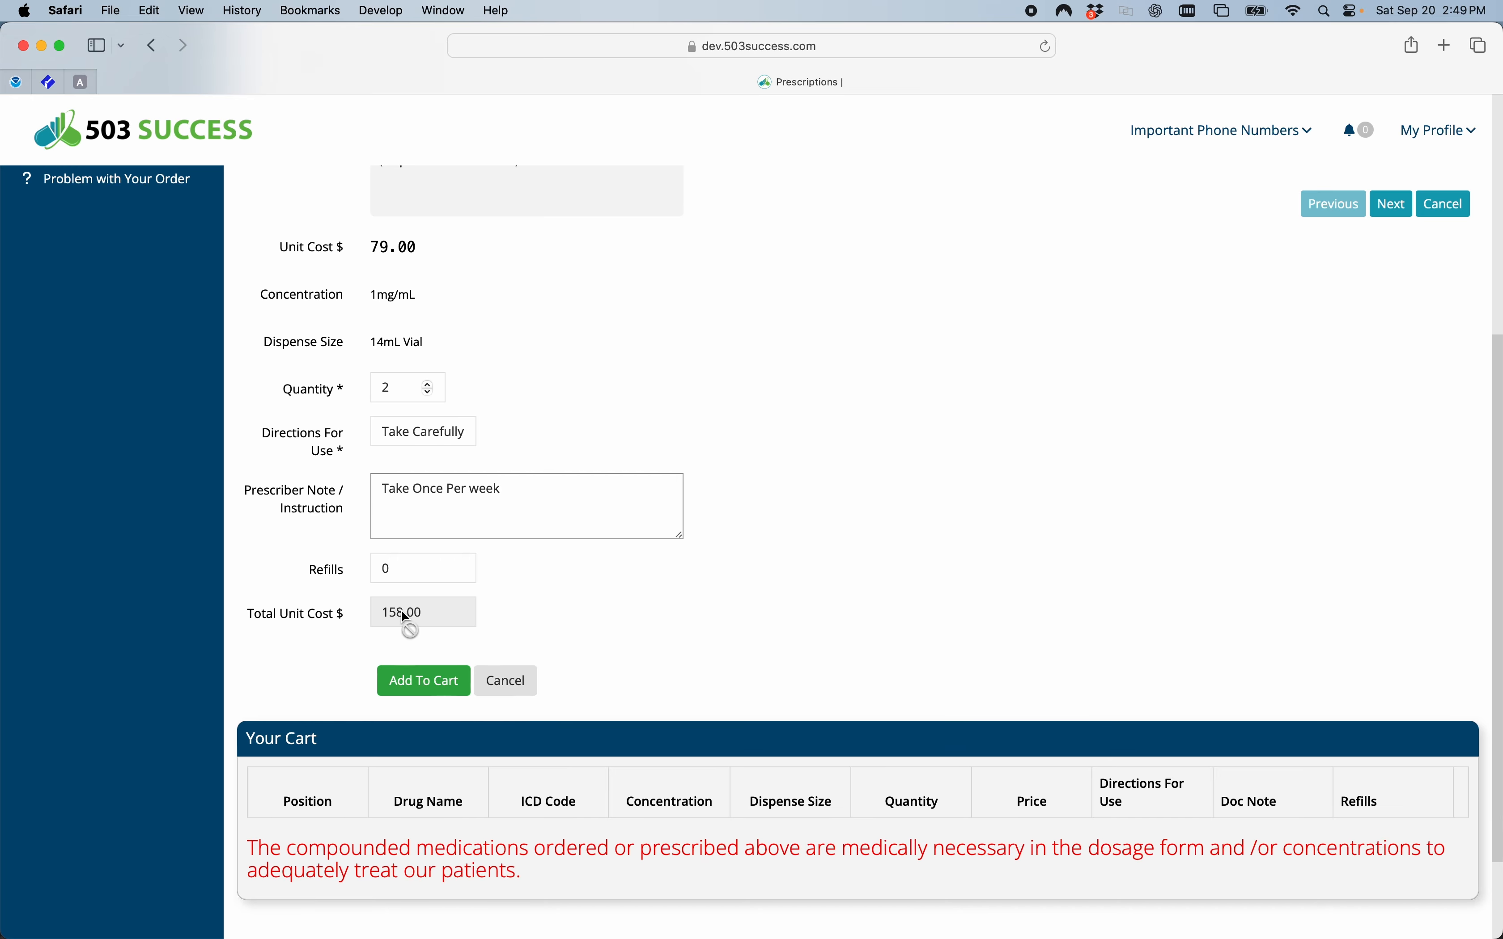
{"action": "left_click", "coordinate": [418, 682]}
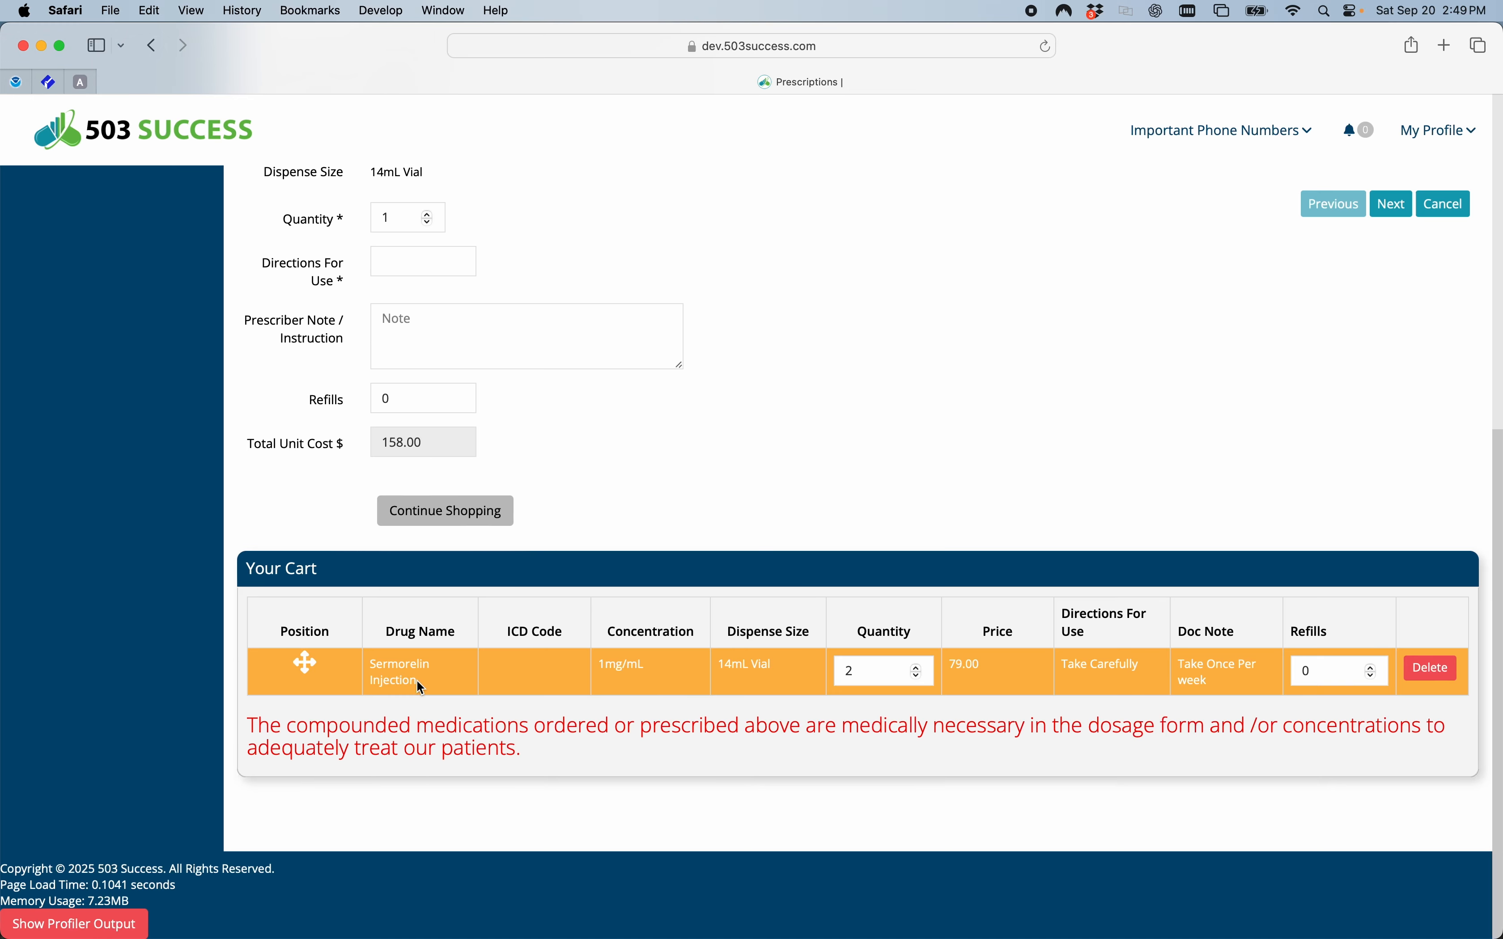
{"action": "scroll", "coordinate": [596, 453], "scroll_direction": "up", "scroll_amount": 2}
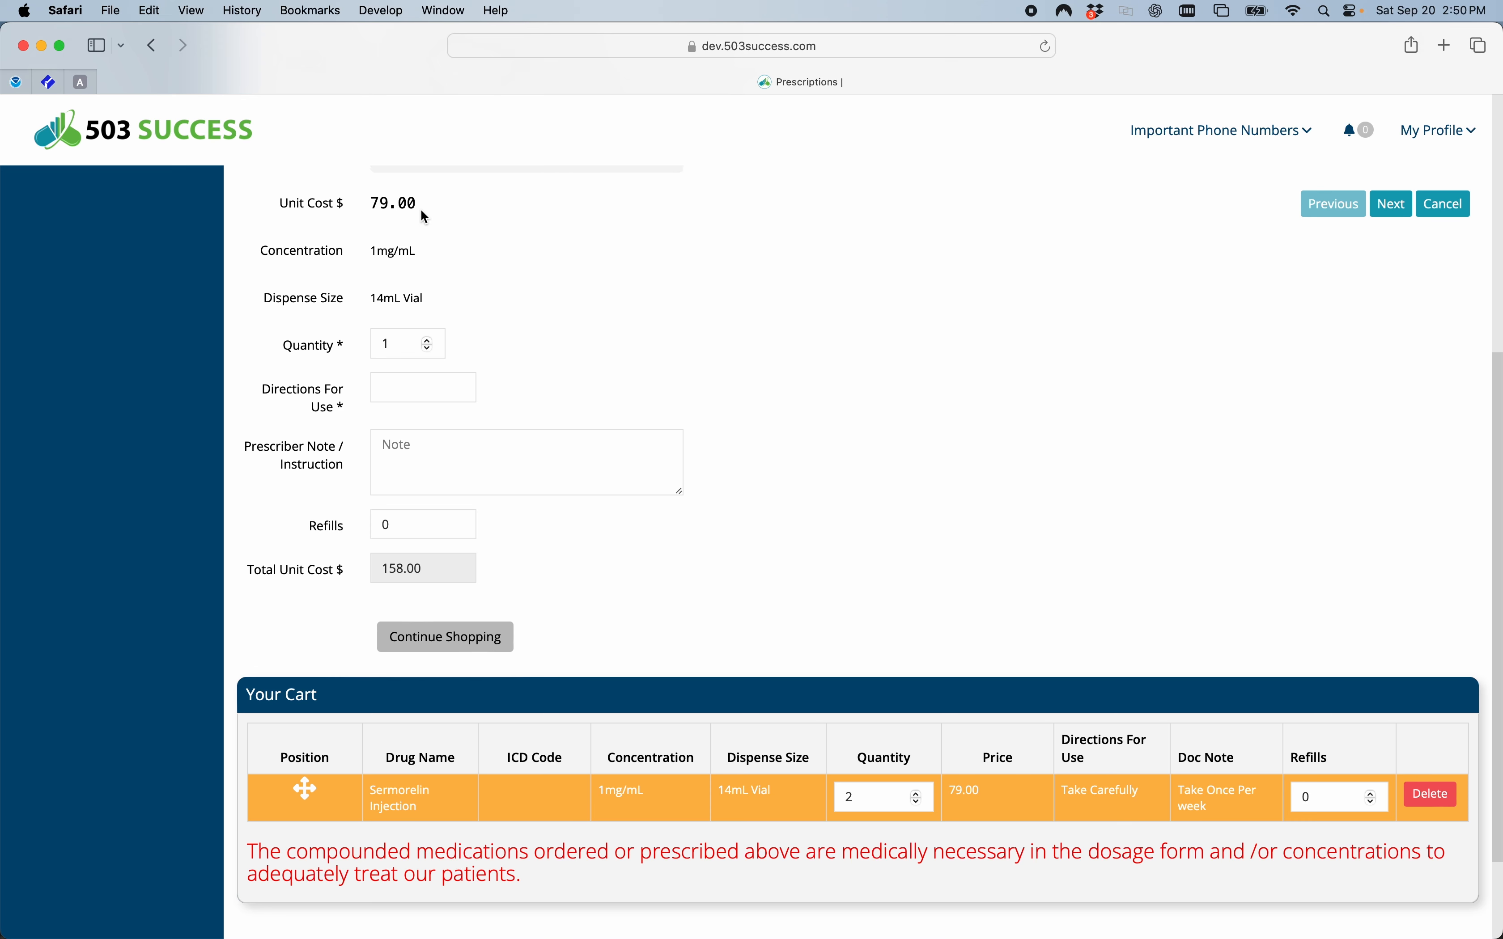
{"action": "scroll", "coordinate": [644, 586], "scroll_direction": "down", "scroll_amount": 2}
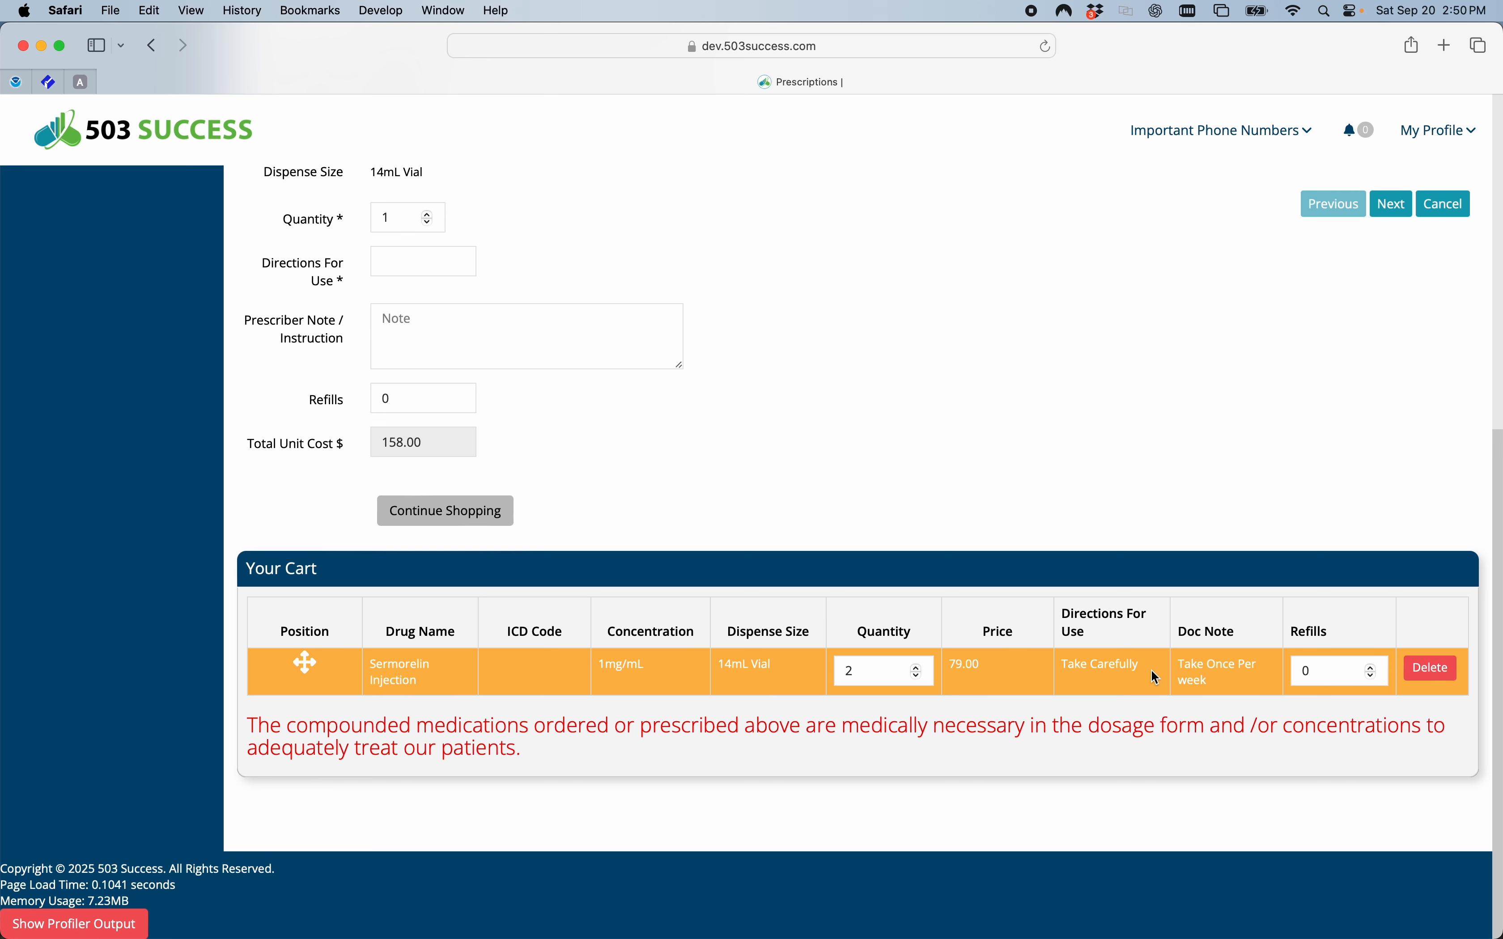
{"action": "left_click", "coordinate": [420, 519]}
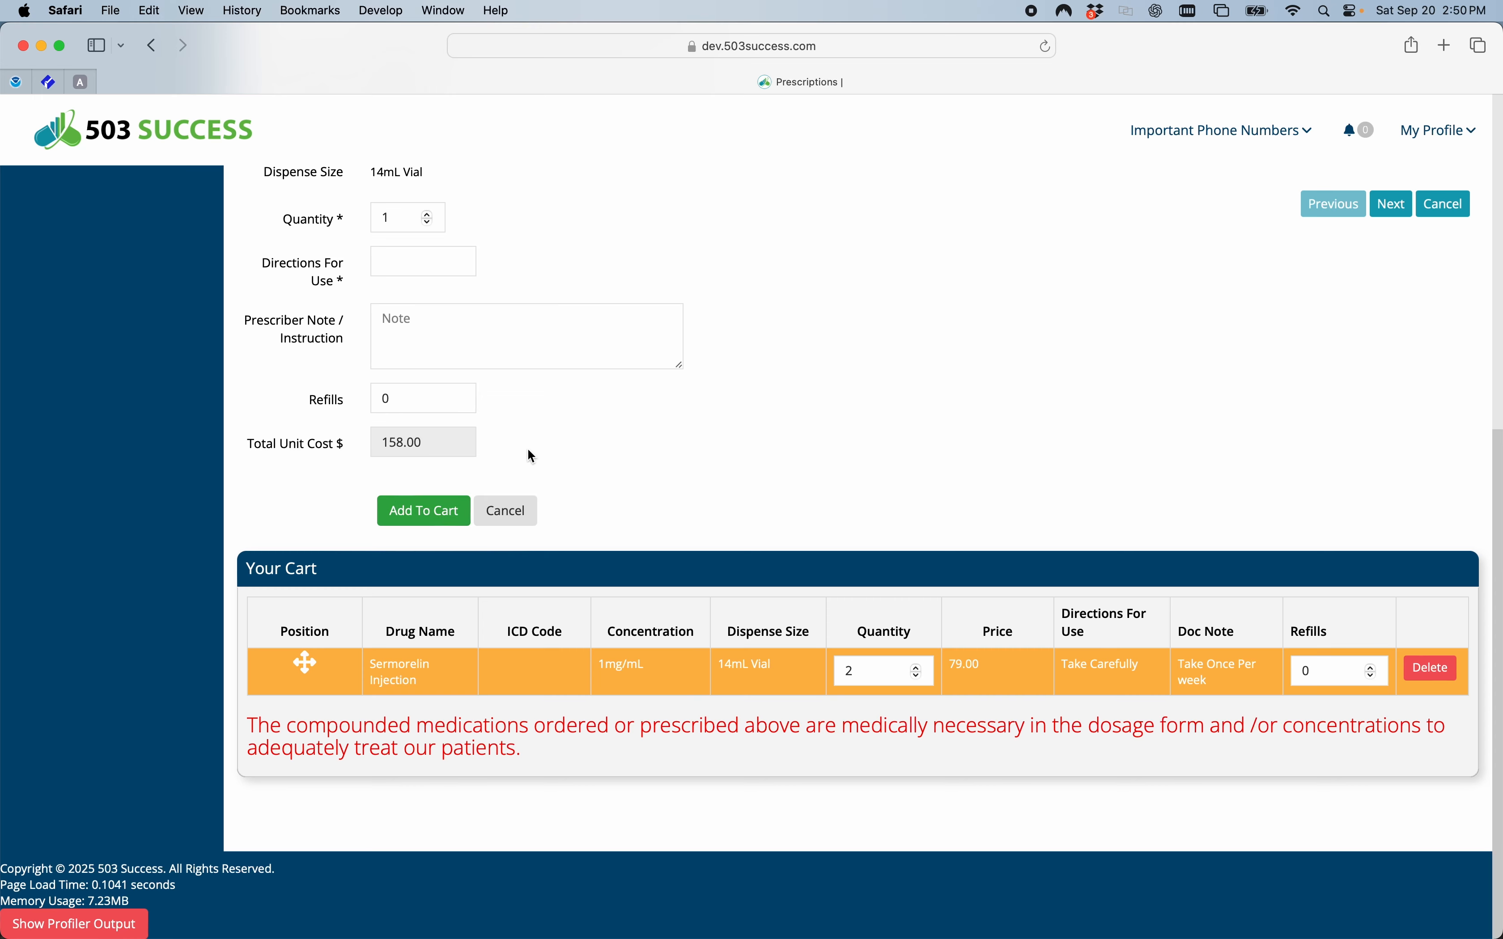
Proceed from the products to the regulatory stage, set the patient's last visit date to September 19, 2025, and continue to shipping.
{"action": "scroll", "coordinate": [529, 456], "scroll_direction": "up", "scroll_amount": 10}
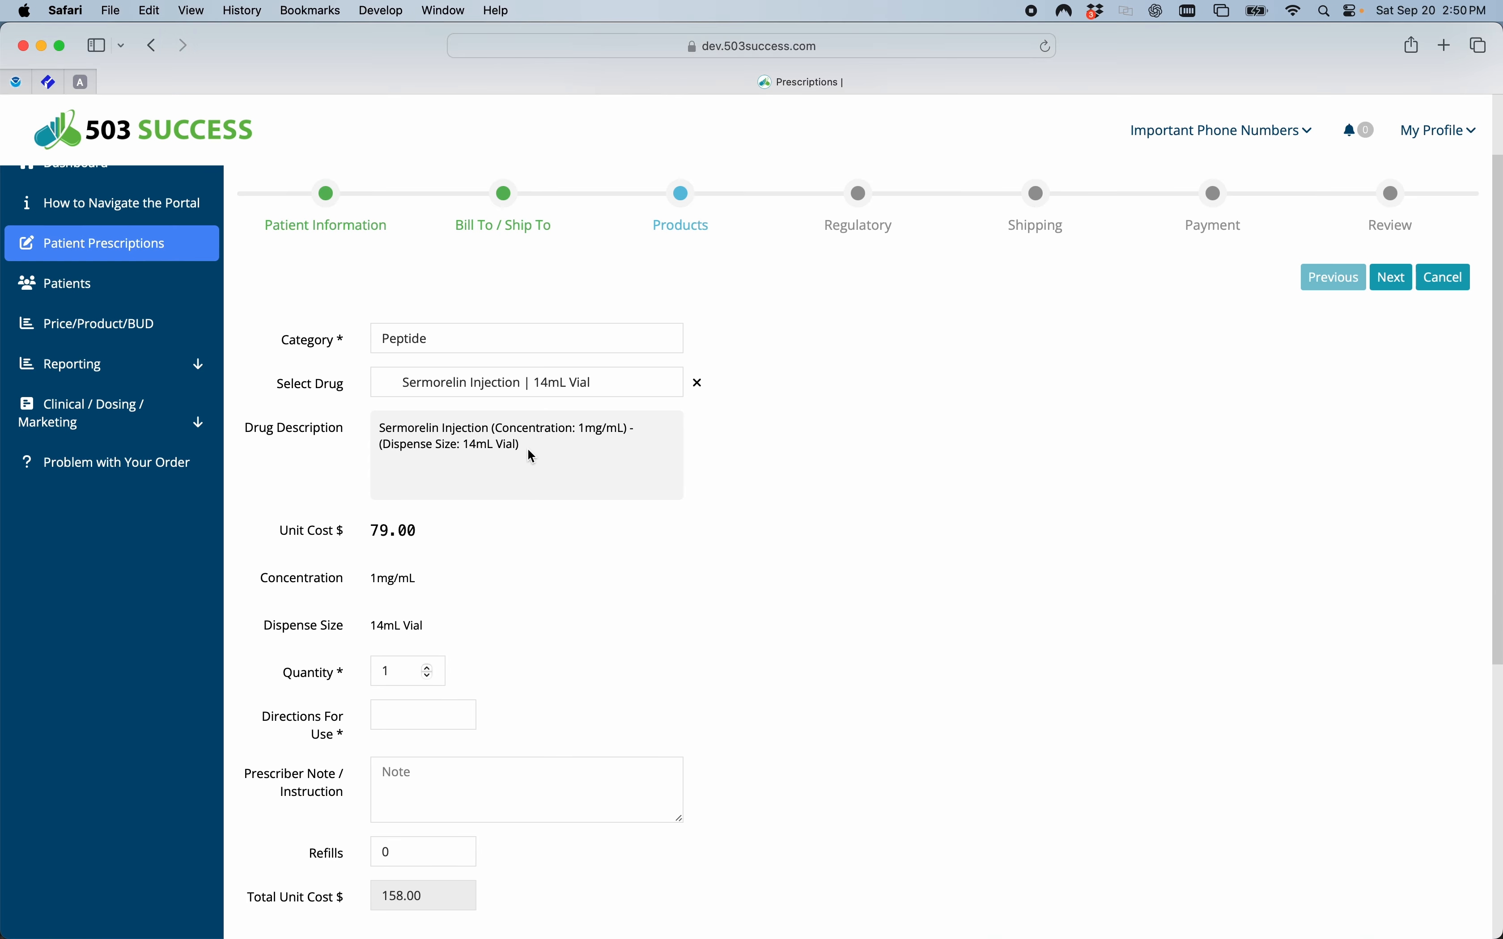
{"action": "scroll", "coordinate": [532, 457], "scroll_direction": "down", "scroll_amount": 10}
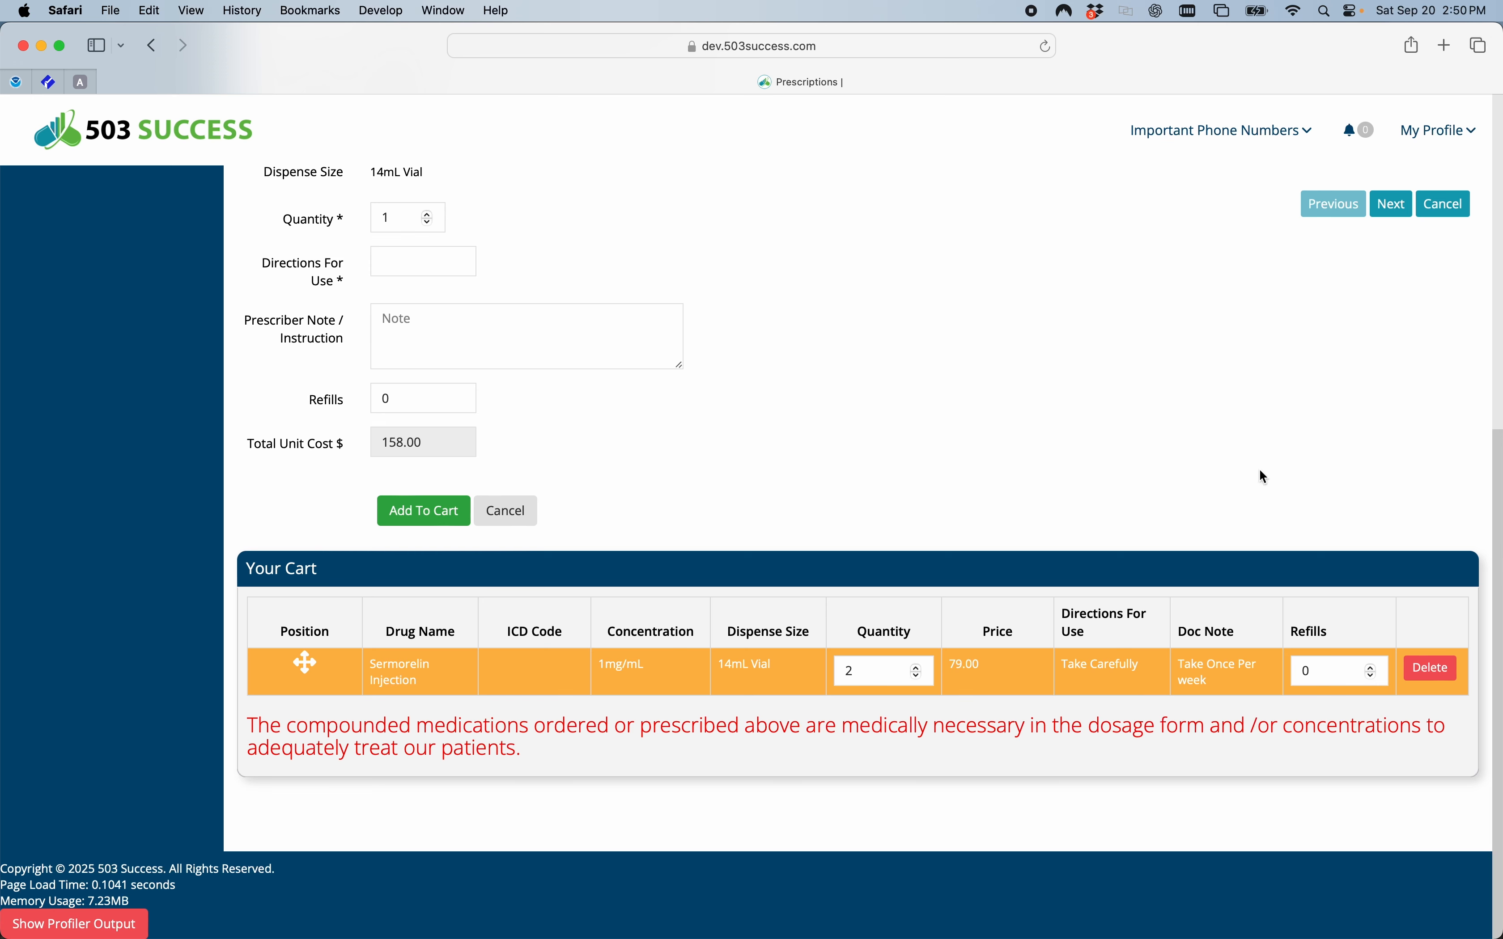
{"action": "left_click", "coordinate": [1389, 213]}
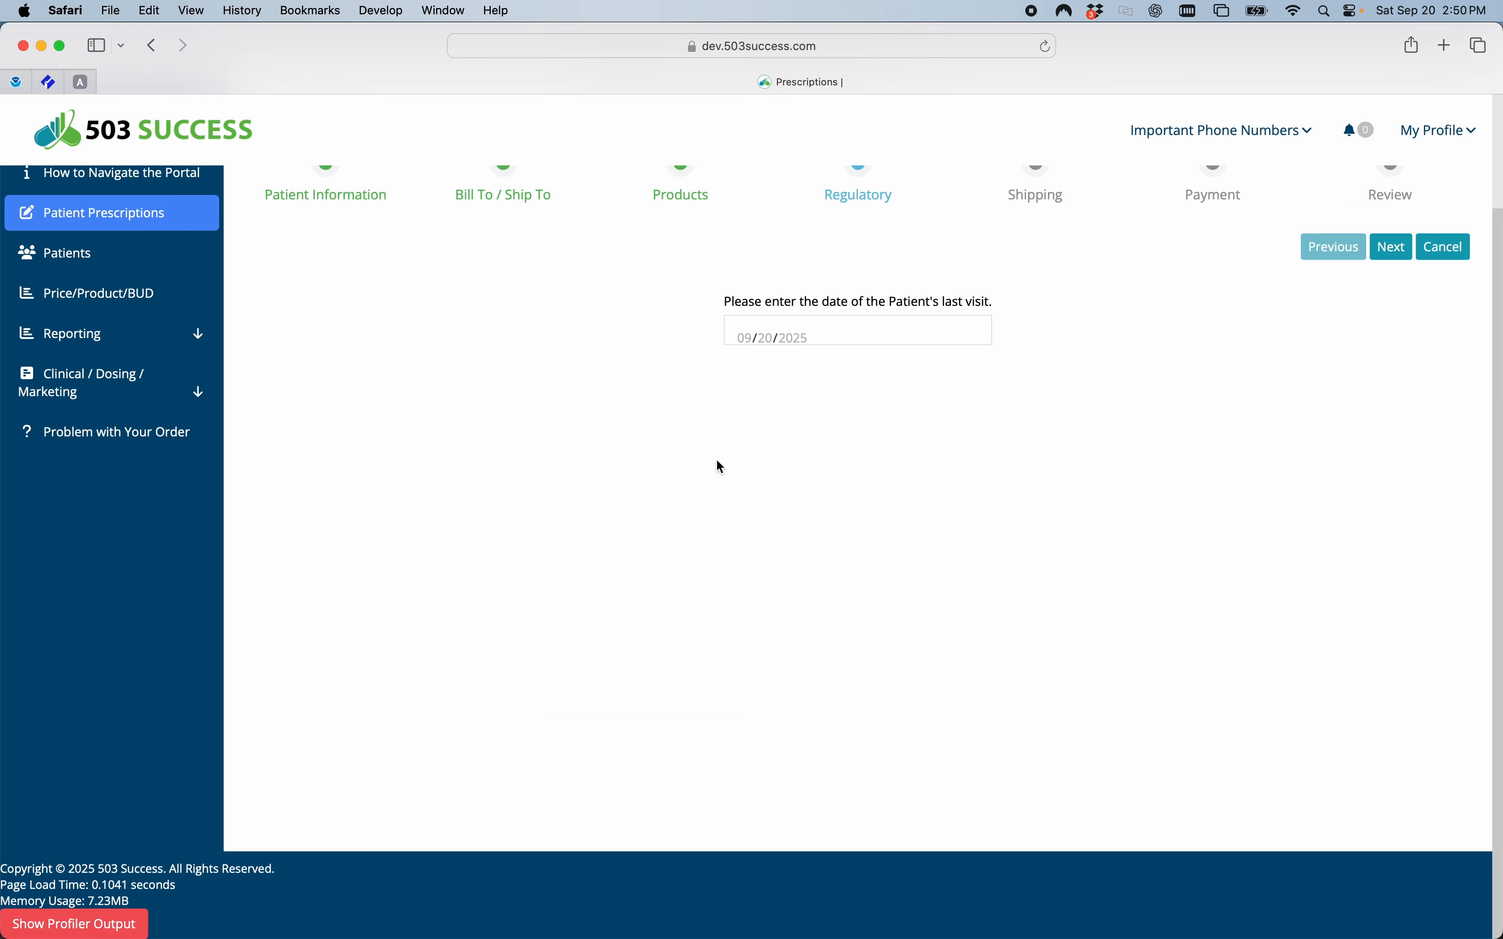
{"action": "left_click", "coordinate": [768, 325]}
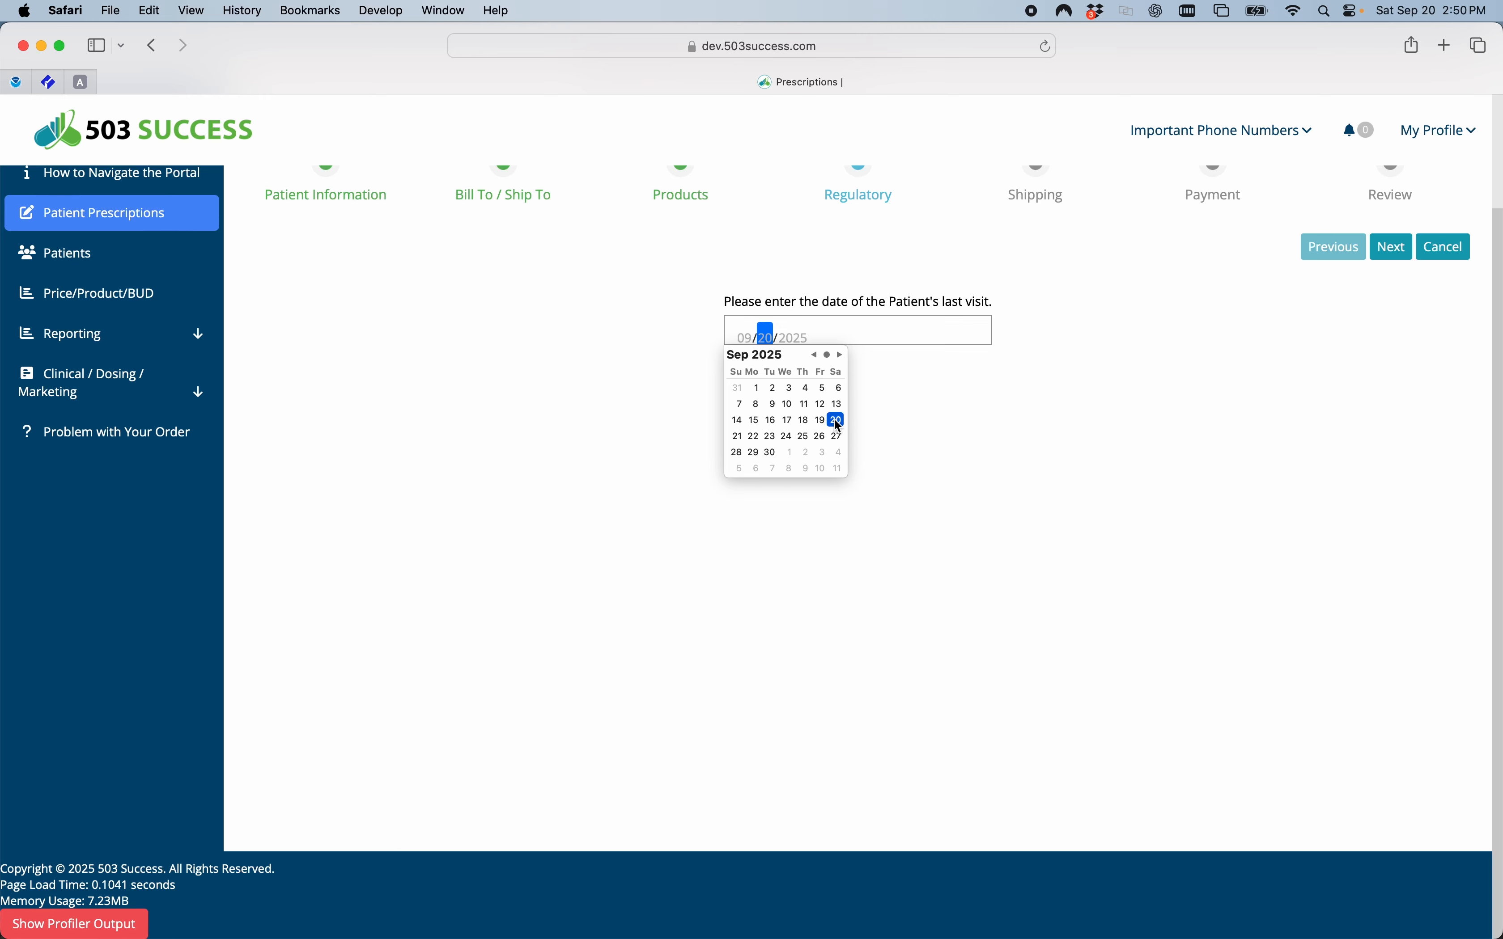
{"action": "left_click", "coordinate": [821, 422]}
{"action": "left_click", "coordinate": [1383, 249]}
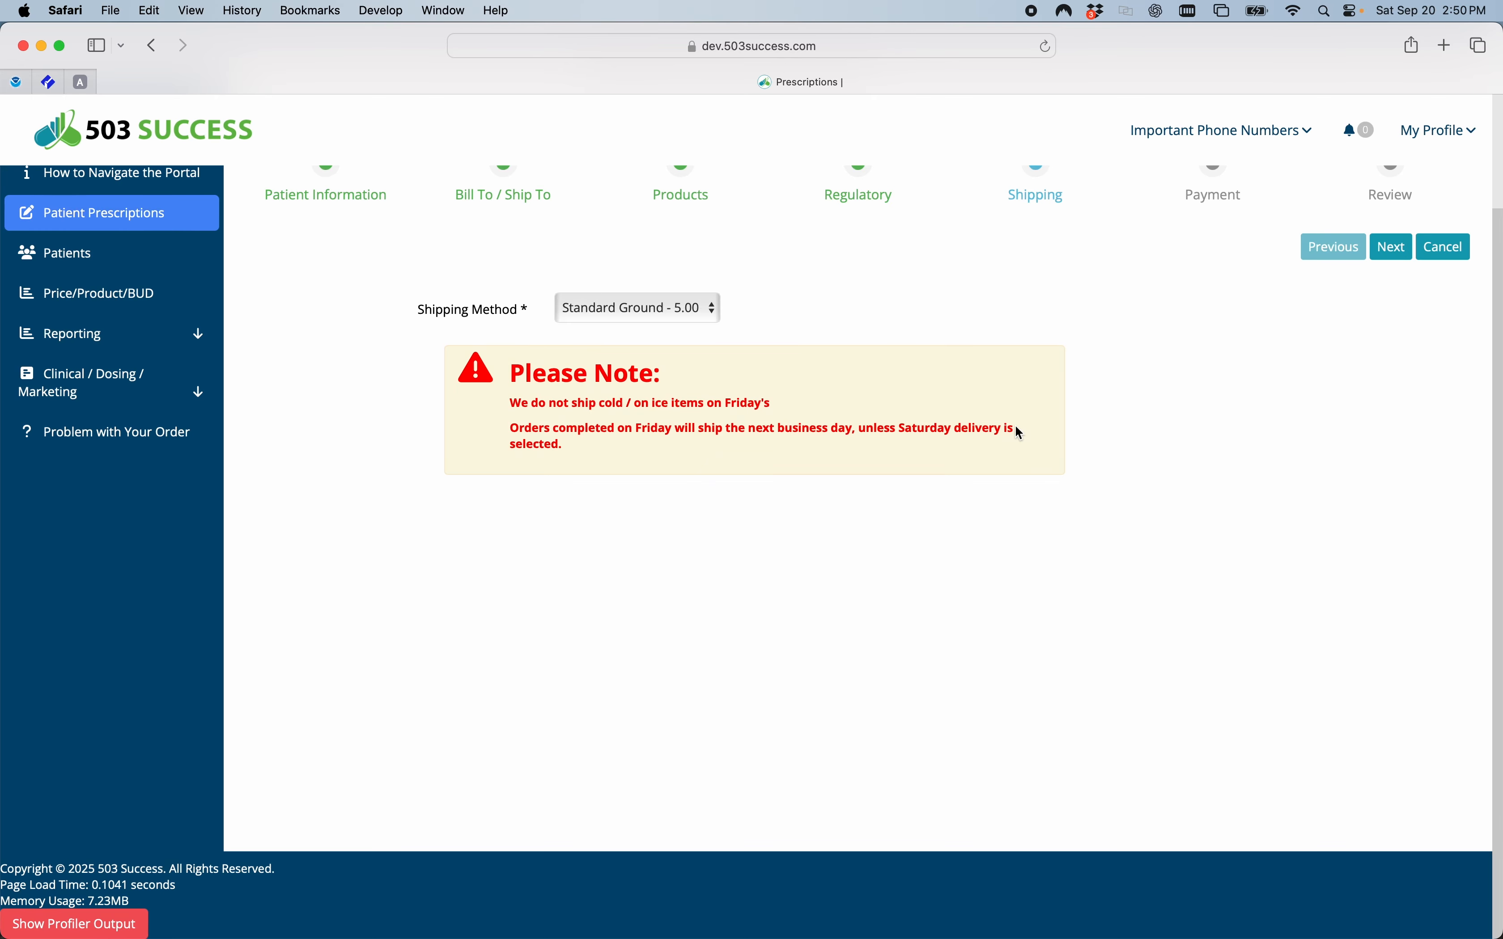
Choose Standard Ground - 5.00 as the shipping method and continue to the payment stage.
{"action": "left_click", "coordinate": [713, 317]}
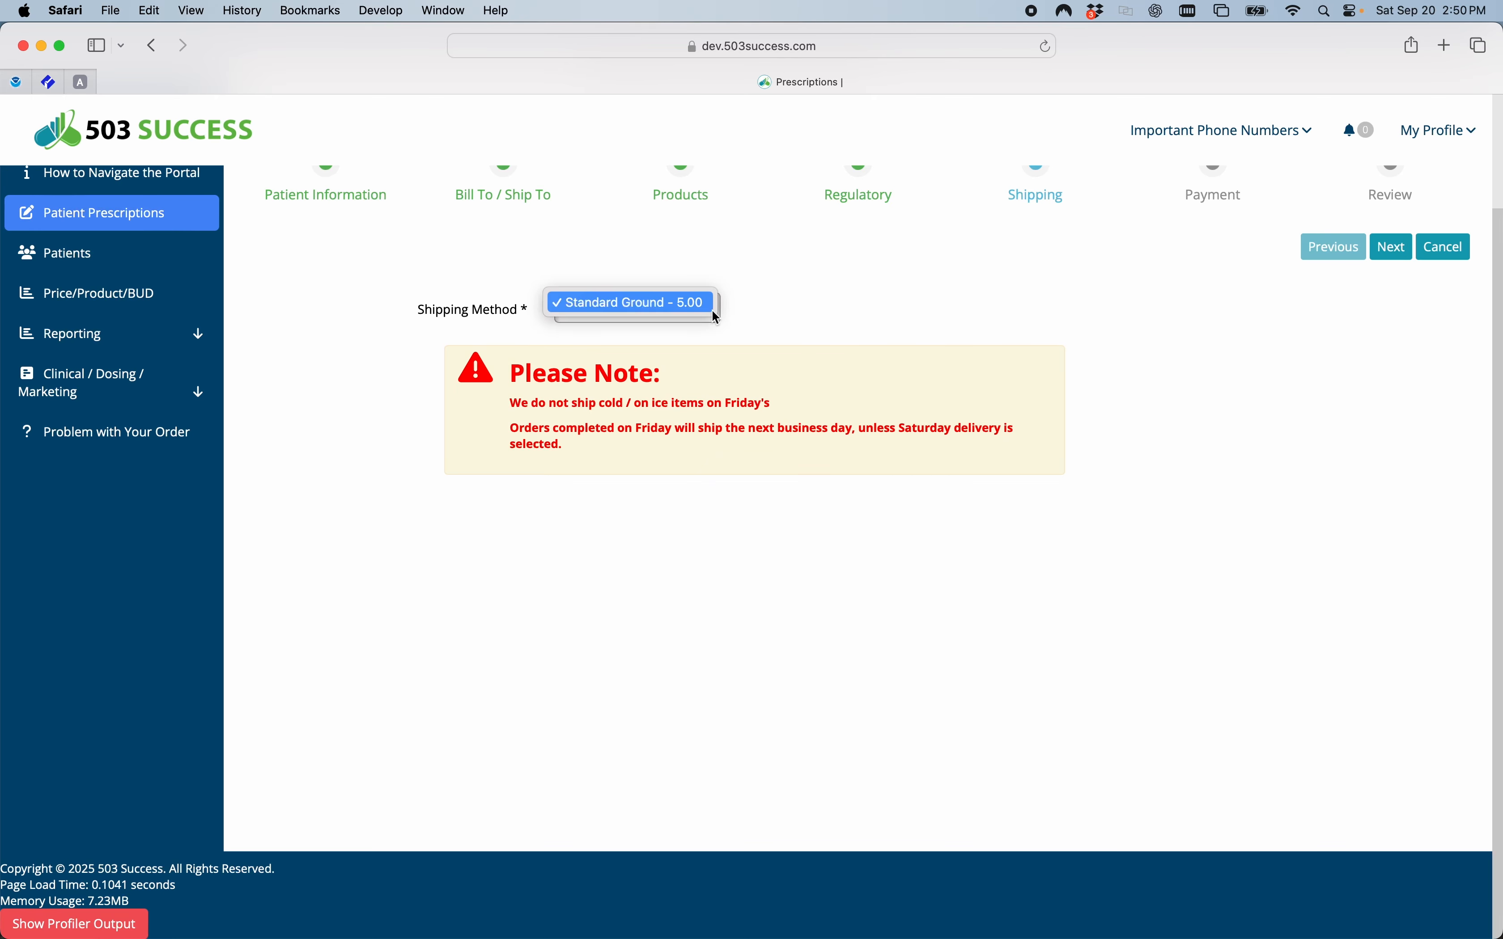
{"action": "left_click", "coordinate": [635, 302]}
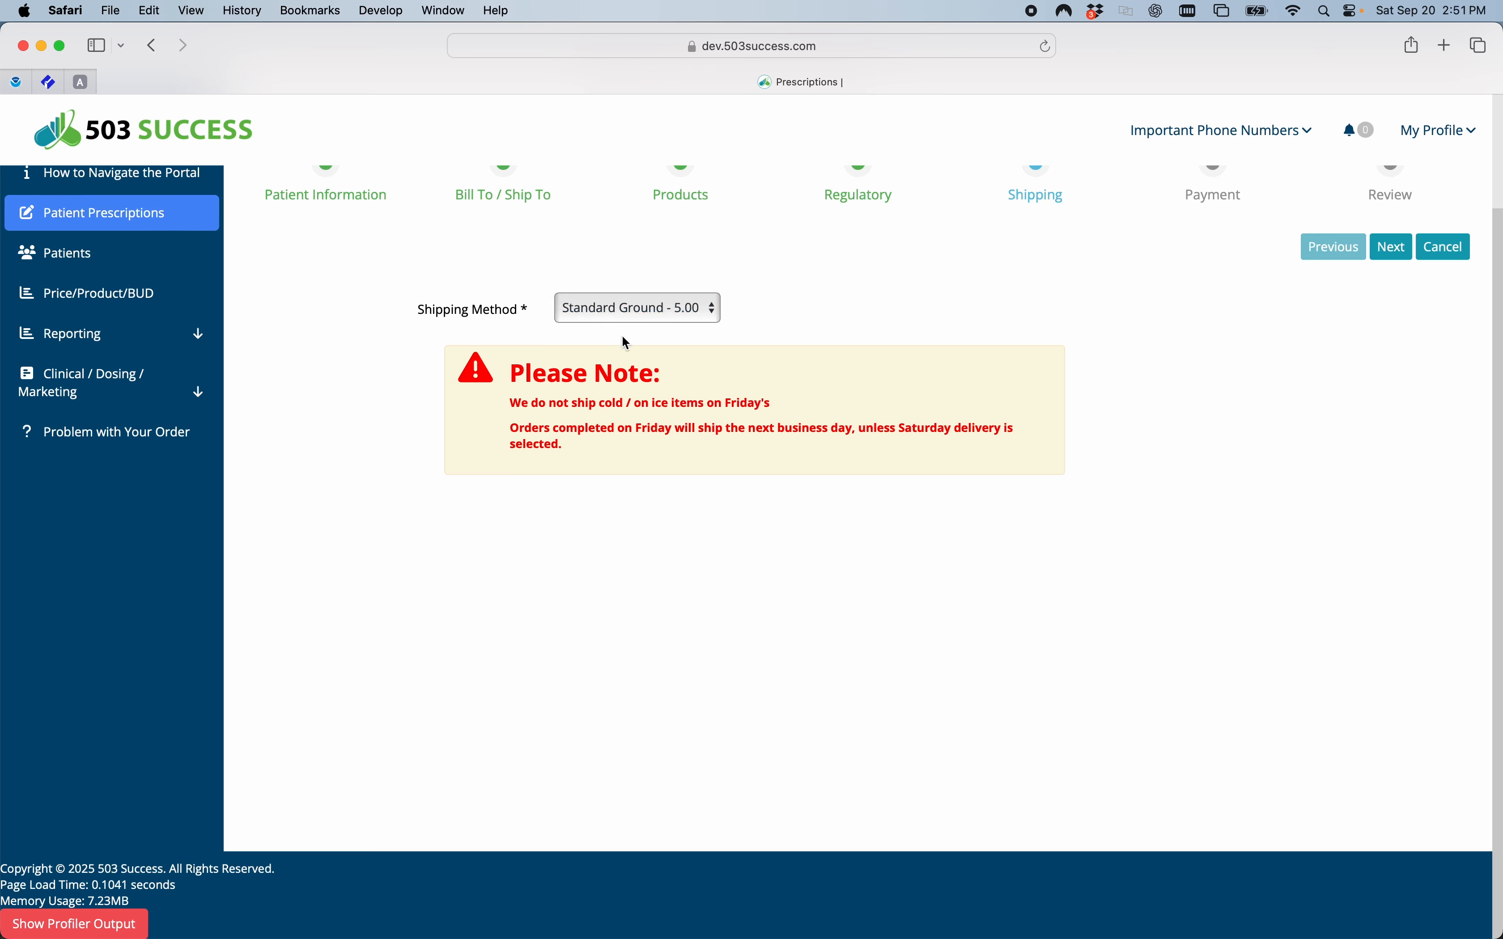
{"action": "left_click", "coordinate": [1393, 249]}
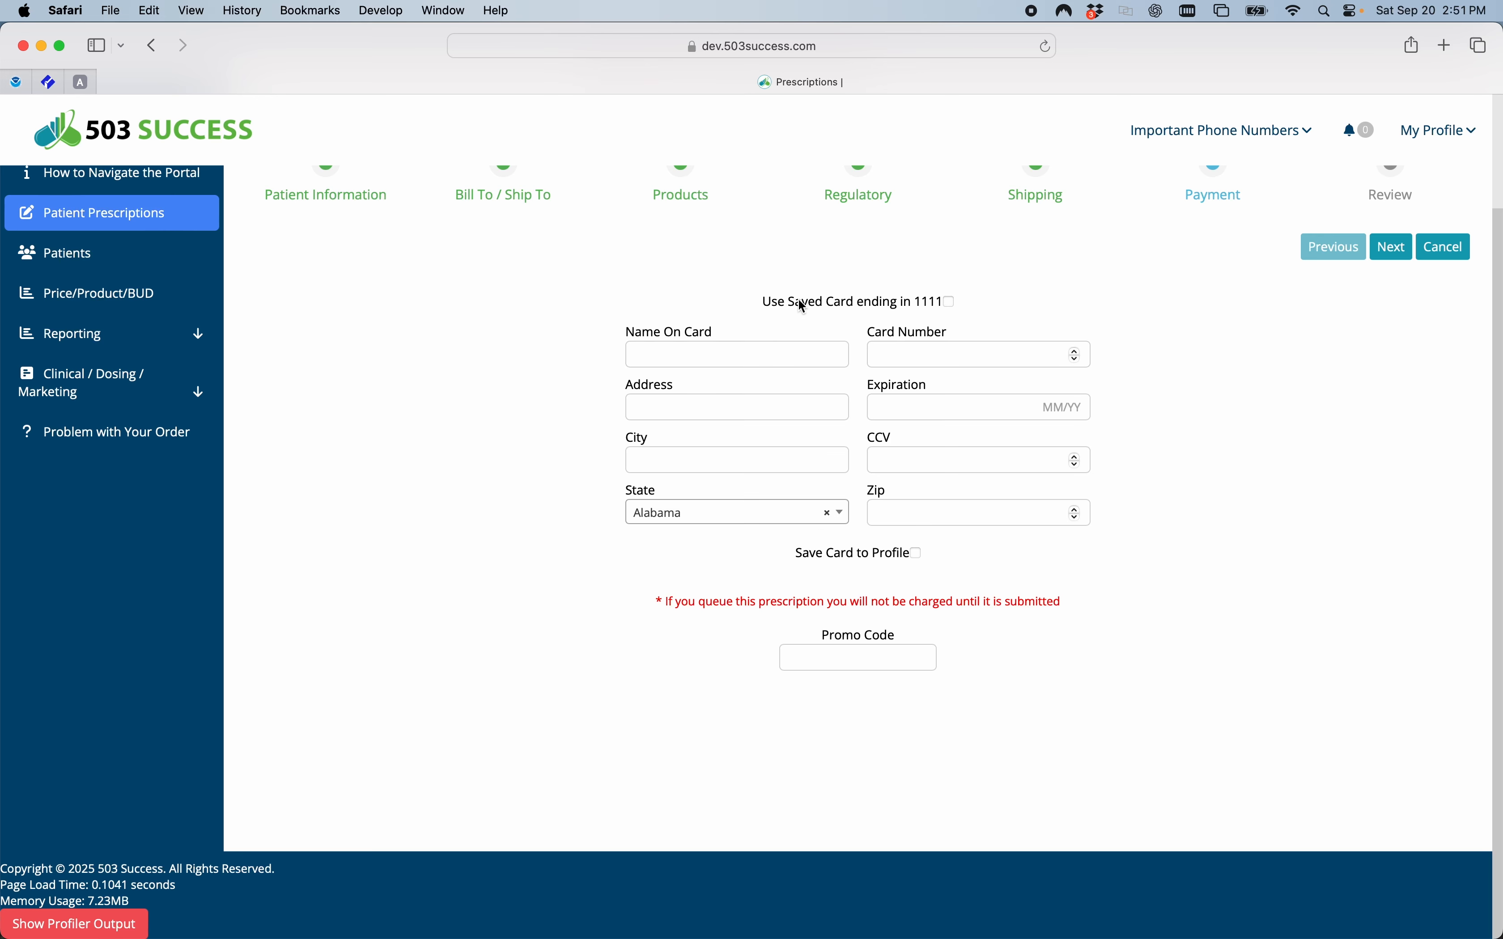
Use the saved card for payment, leave the promo code empty, and continue to the prescription review.
{"action": "left_click_drag", "start_coordinate": [780, 302], "coordinate": [922, 306]}
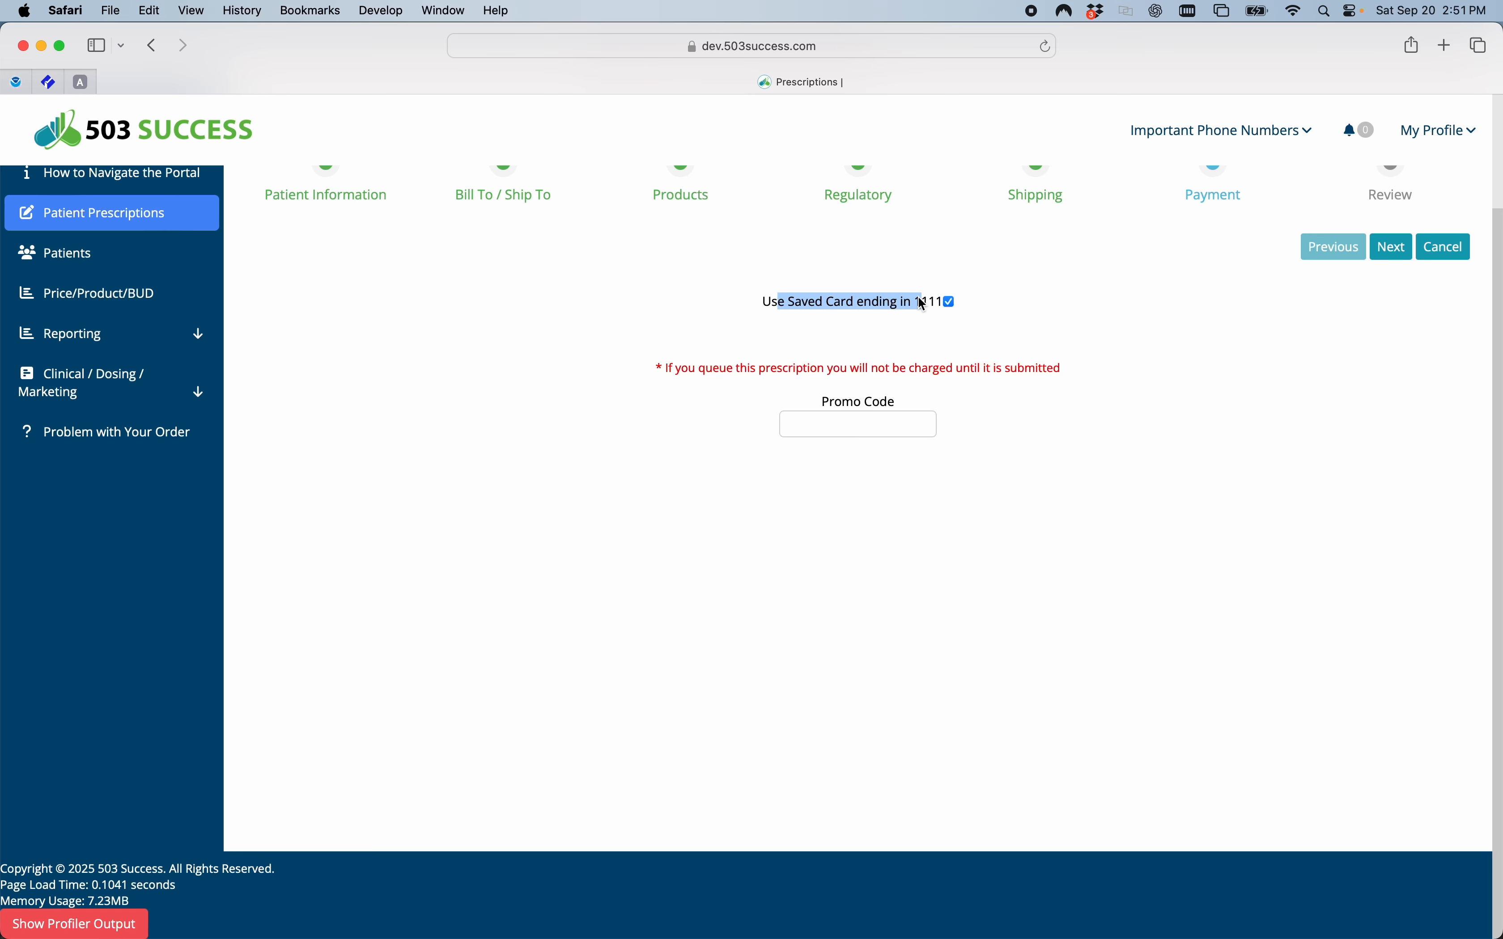
{"action": "left_click", "coordinate": [1012, 301]}
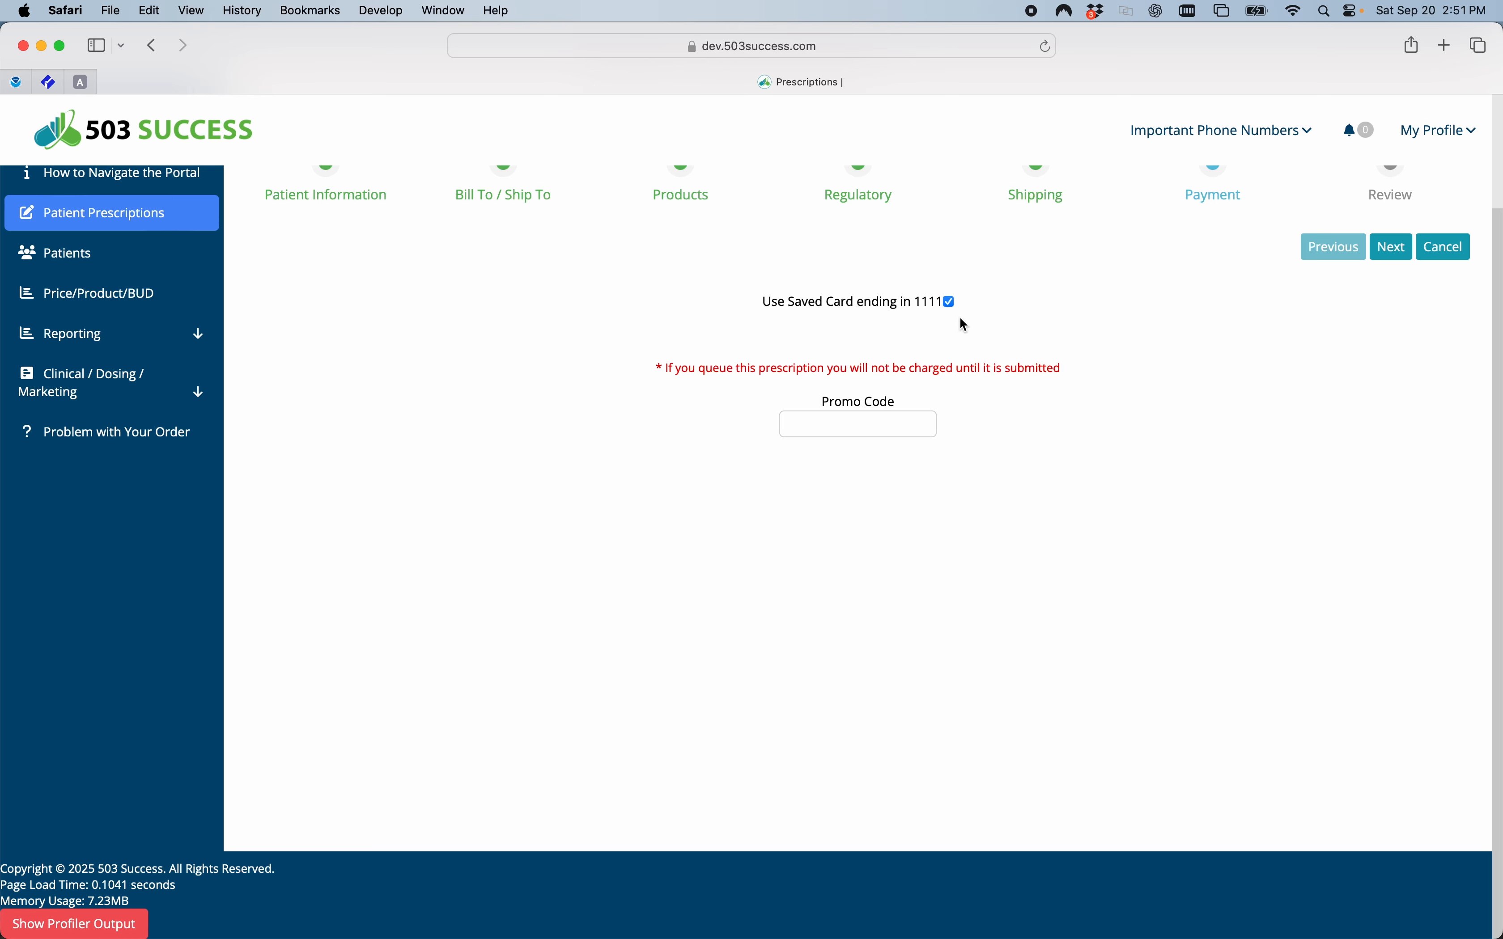
{"action": "left_click", "coordinate": [812, 429]}
{"action": "left_click", "coordinate": [1391, 250]}
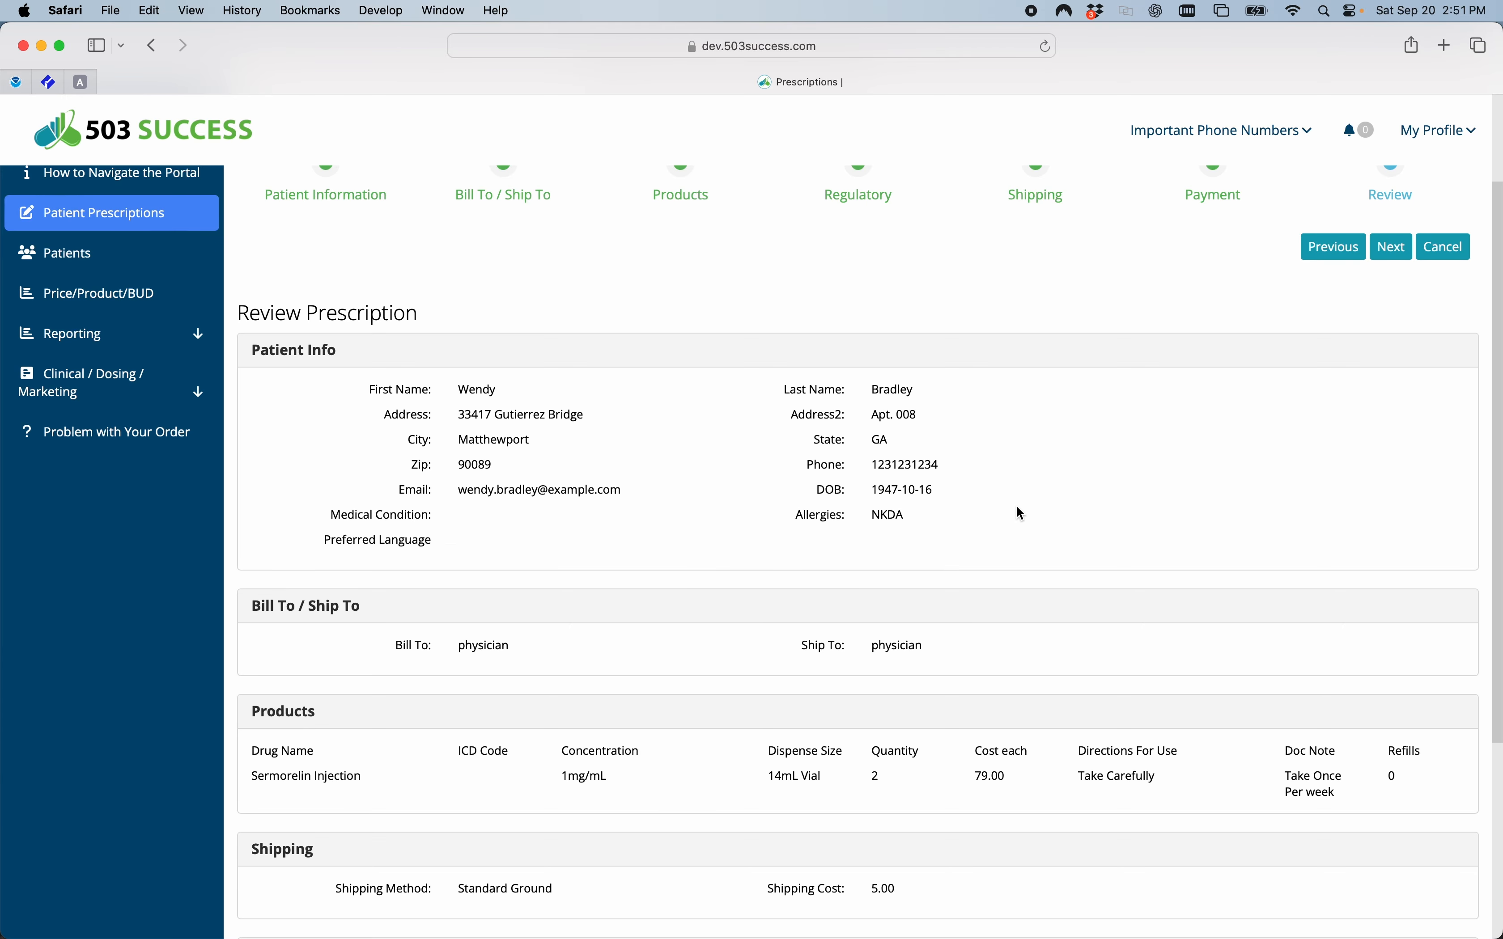
Review the prescription's patient, billing, product, shipping and cost details, and submit the order through Checkout.
{"action": "scroll", "coordinate": [726, 556], "scroll_direction": "down", "scroll_amount": 2}
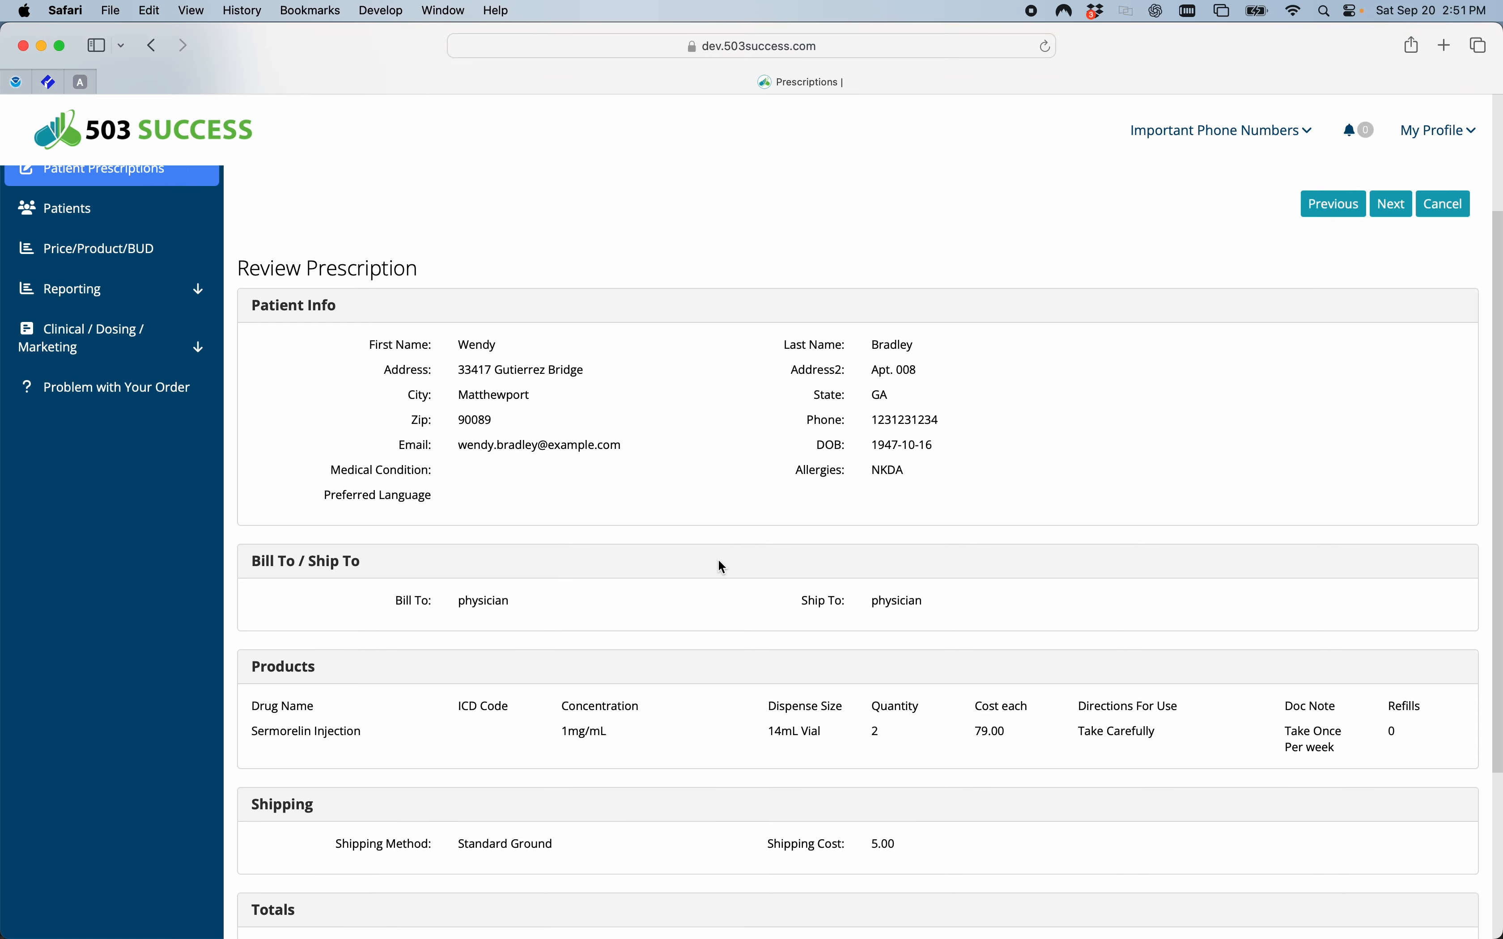
{"action": "scroll", "coordinate": [717, 597], "scroll_direction": "down", "scroll_amount": 2}
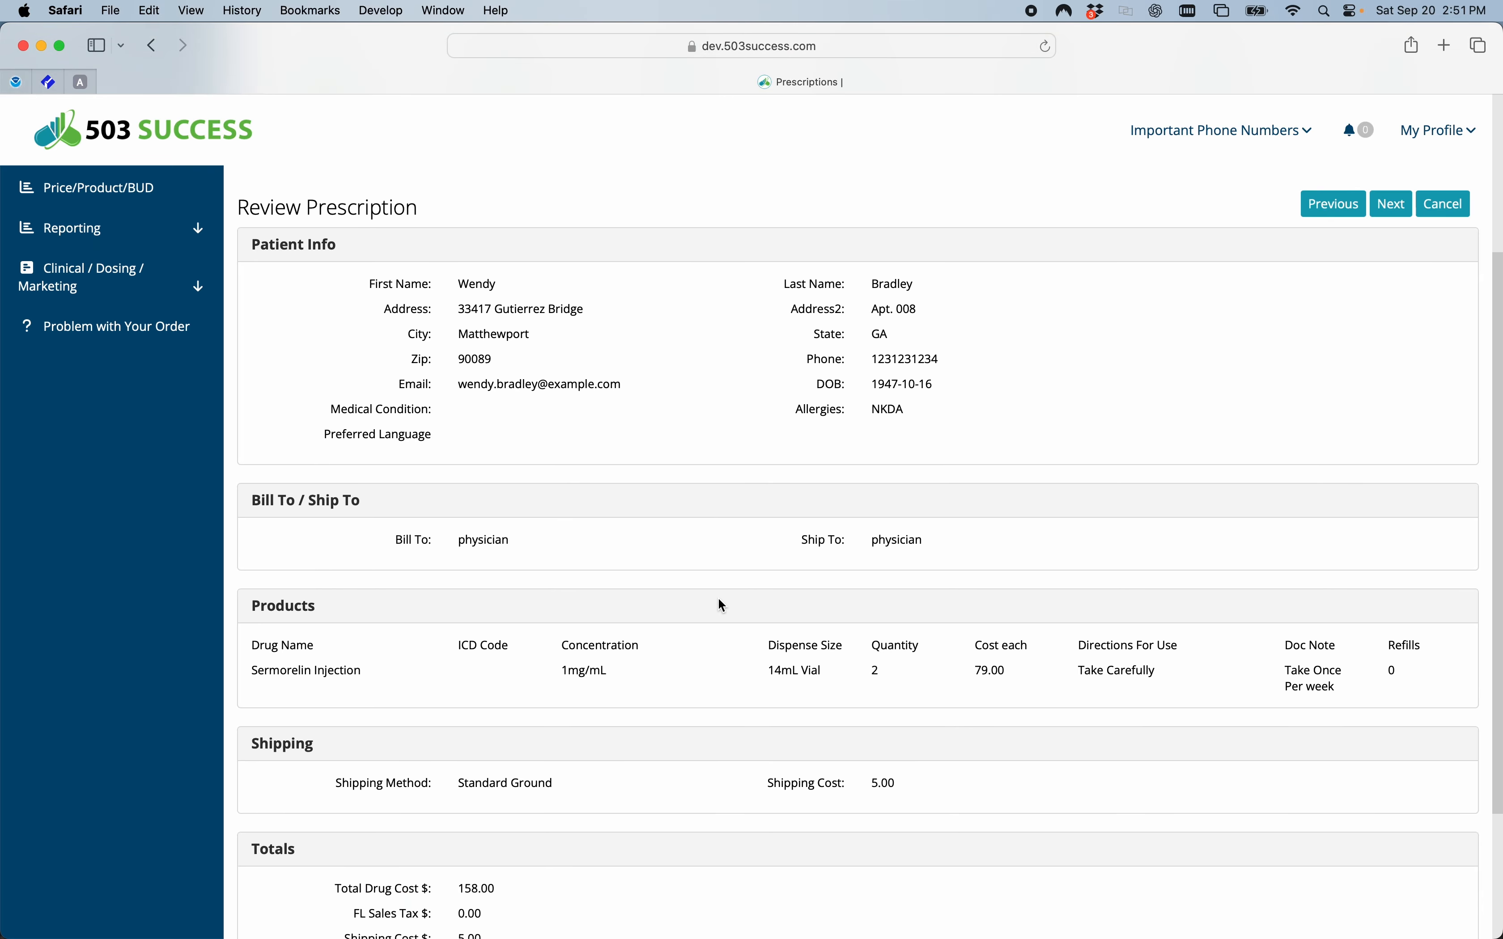
{"action": "scroll", "coordinate": [720, 615], "scroll_direction": "down", "scroll_amount": 4}
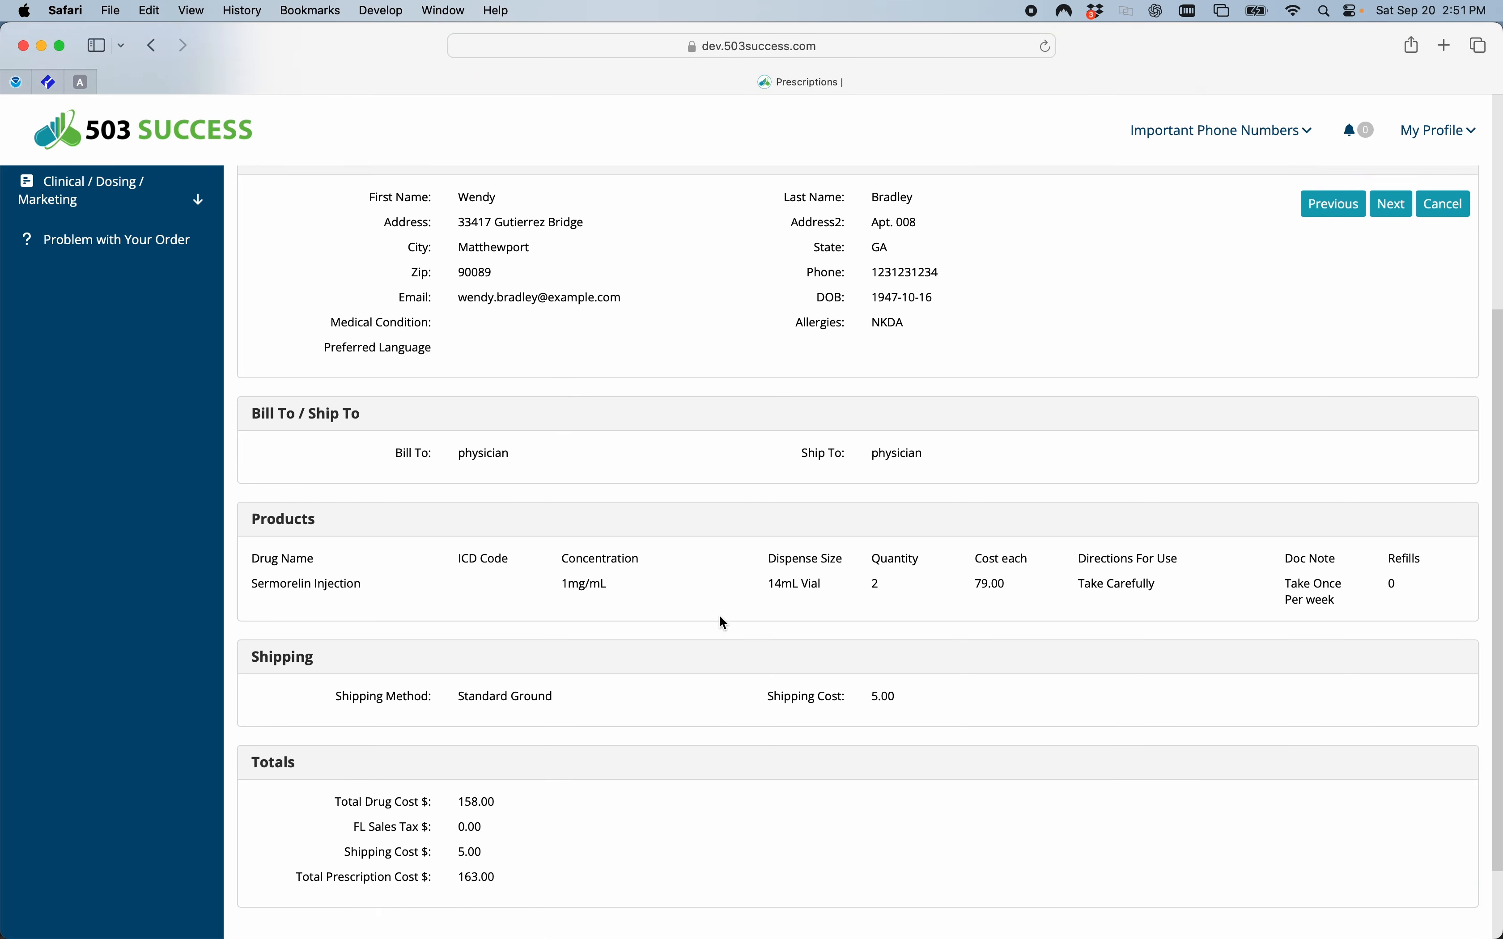
{"action": "scroll", "coordinate": [730, 692], "scroll_direction": "down", "scroll_amount": 2}
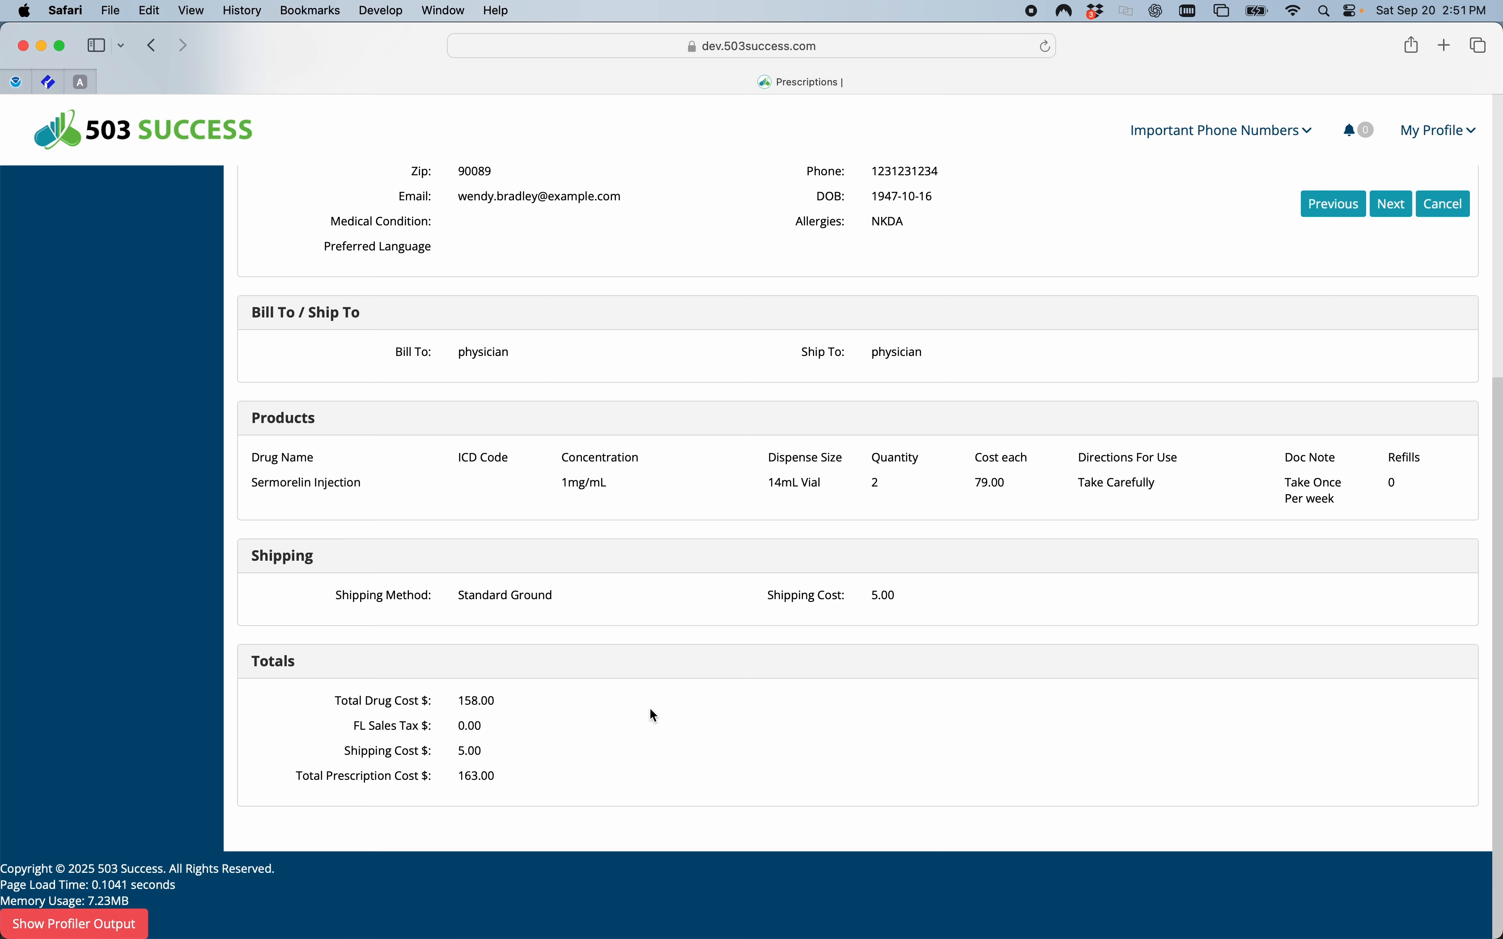
{"action": "scroll", "coordinate": [650, 710], "scroll_direction": "up", "scroll_amount": 12}
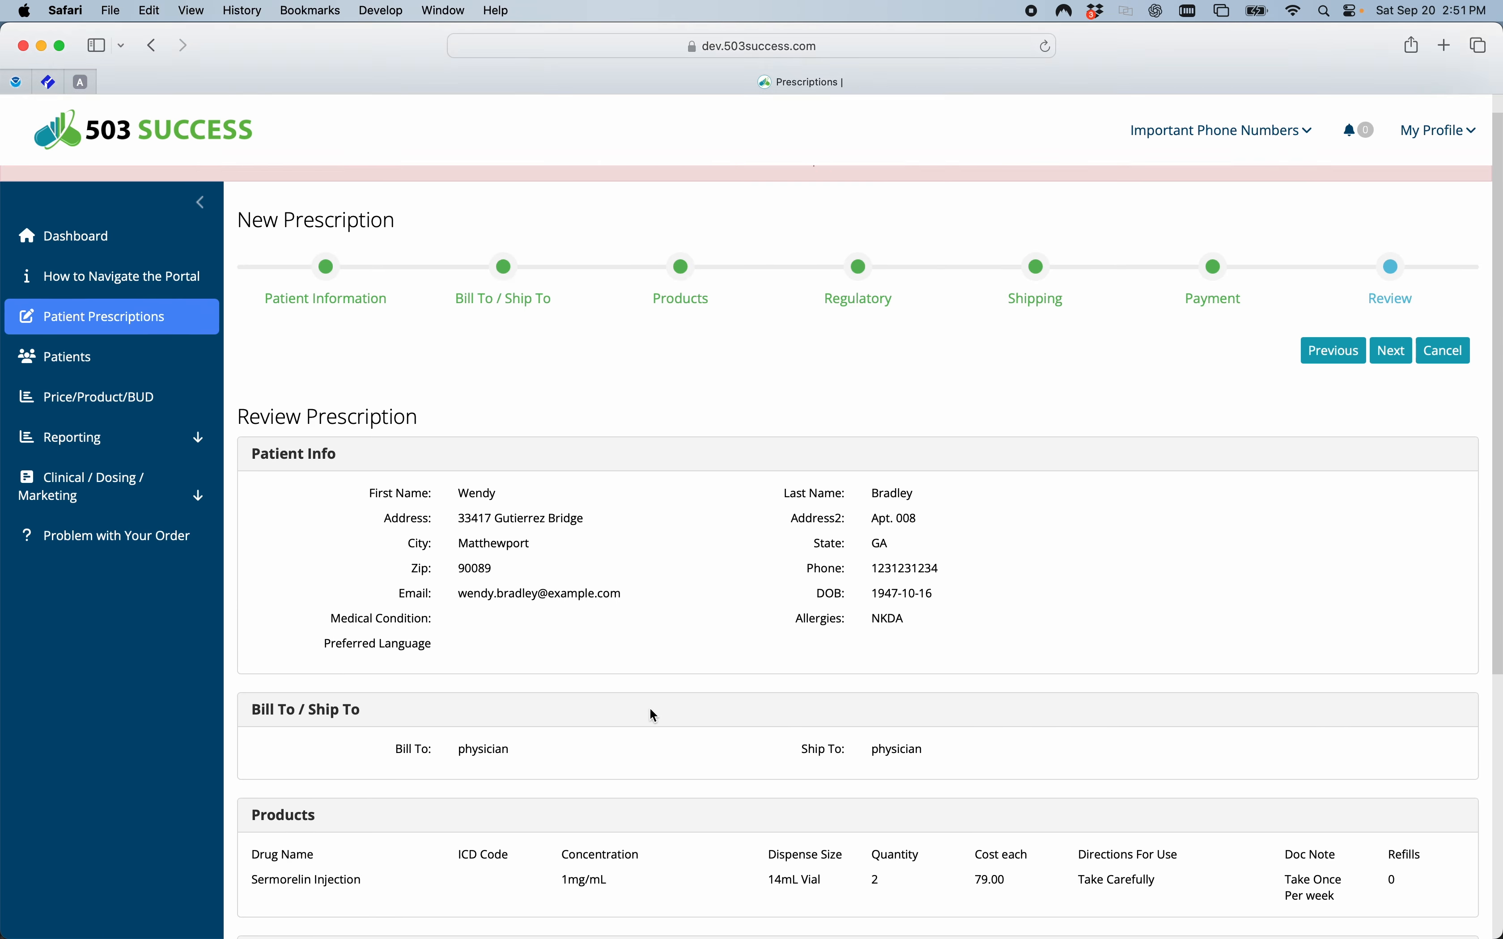
{"action": "scroll", "coordinate": [650, 709], "scroll_direction": "down", "scroll_amount": 2}
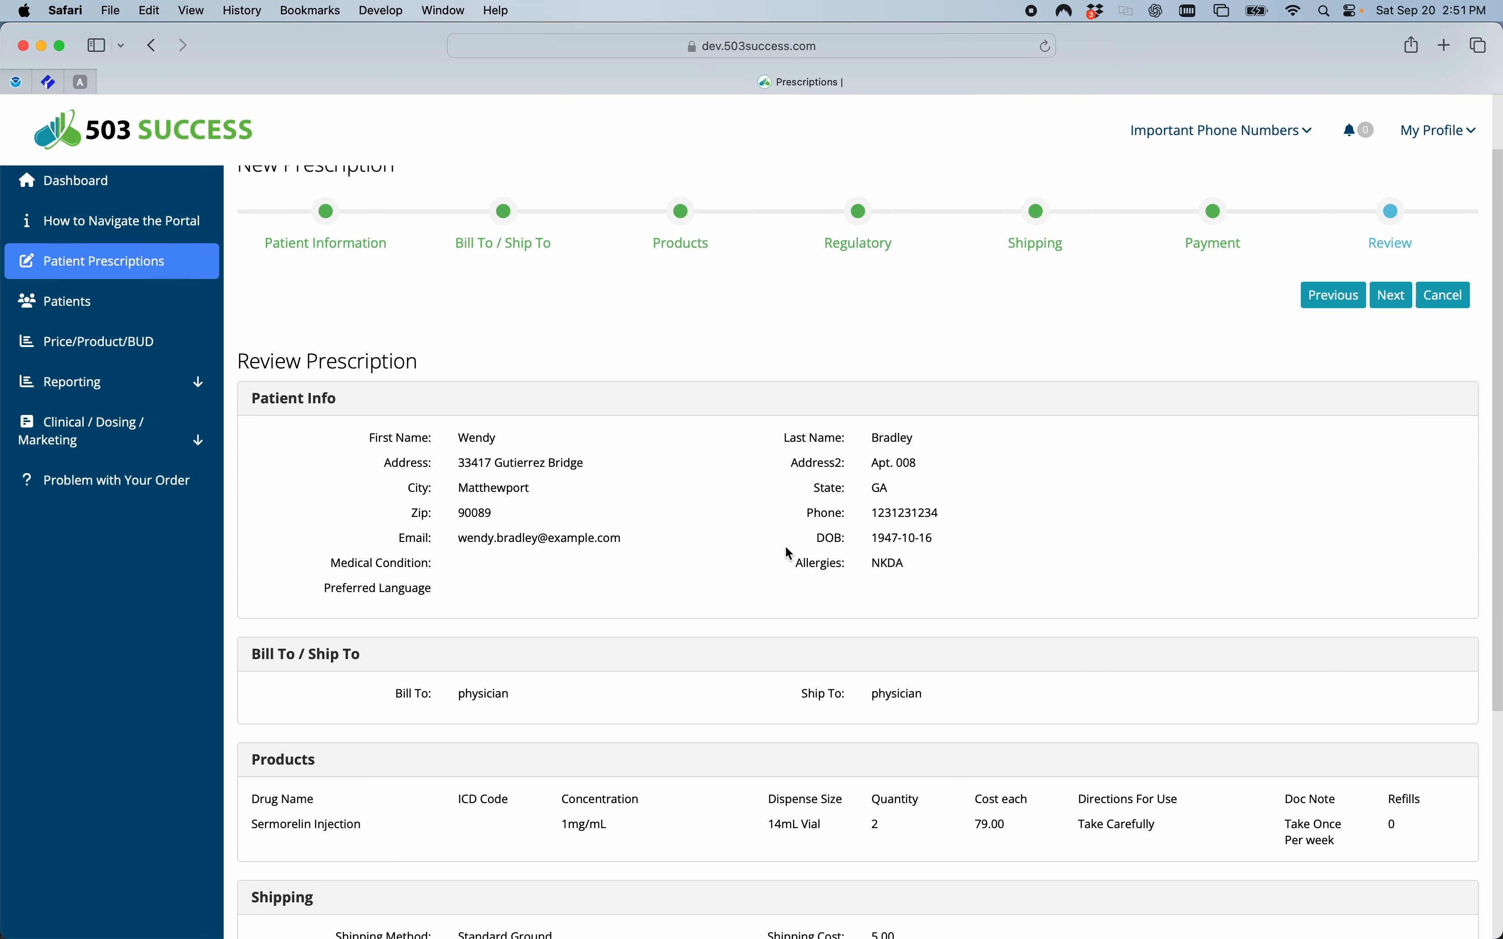
{"action": "left_click", "coordinate": [1388, 304]}
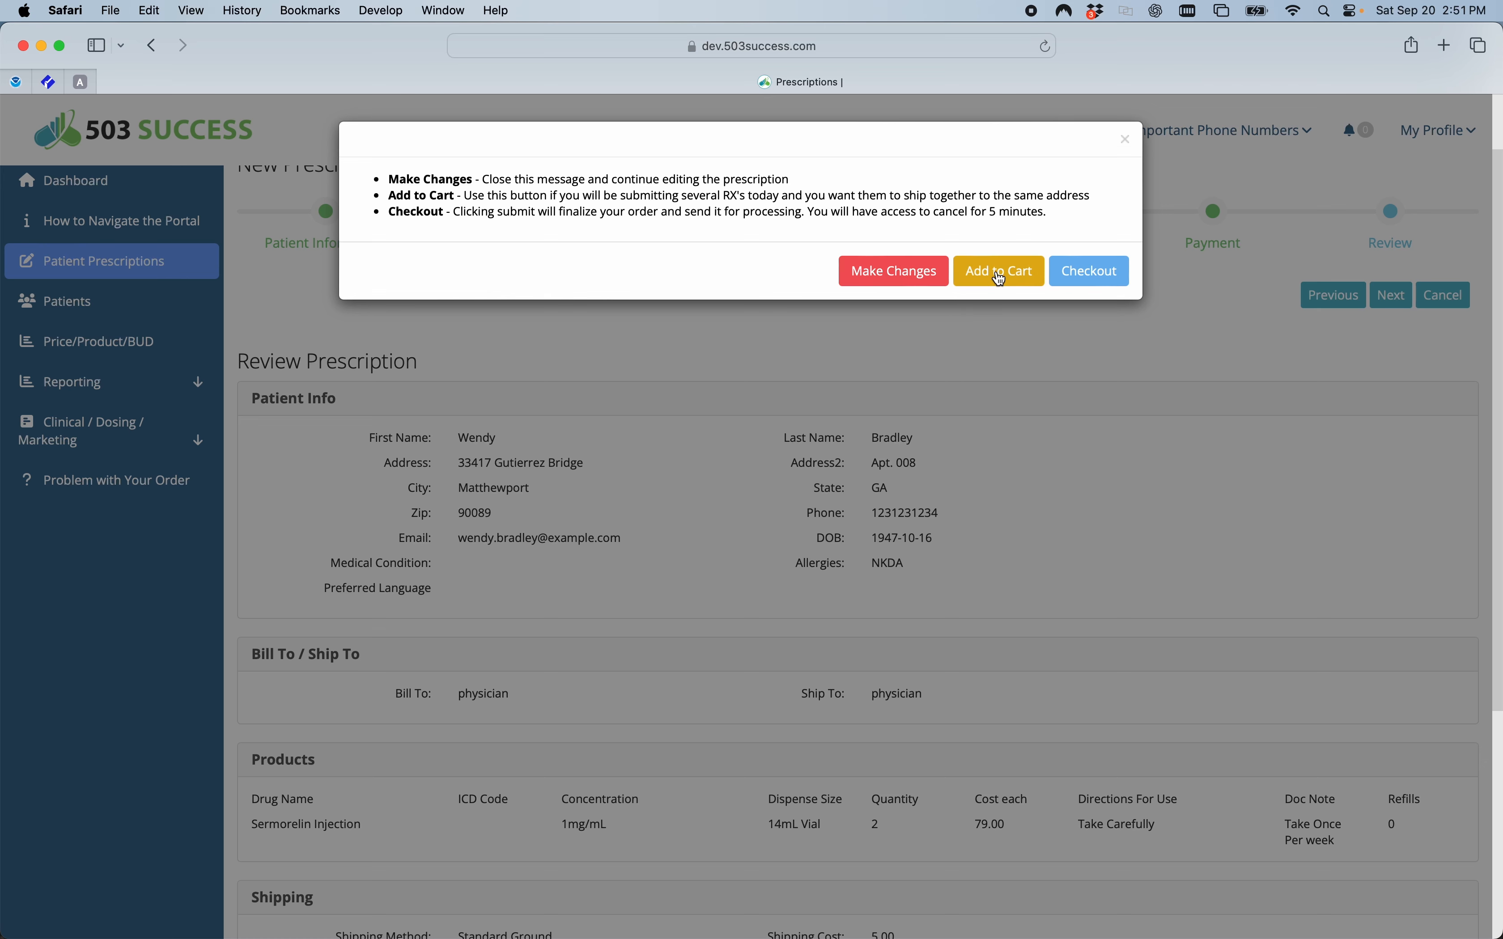
{"action": "left_click", "coordinate": [1093, 279]}
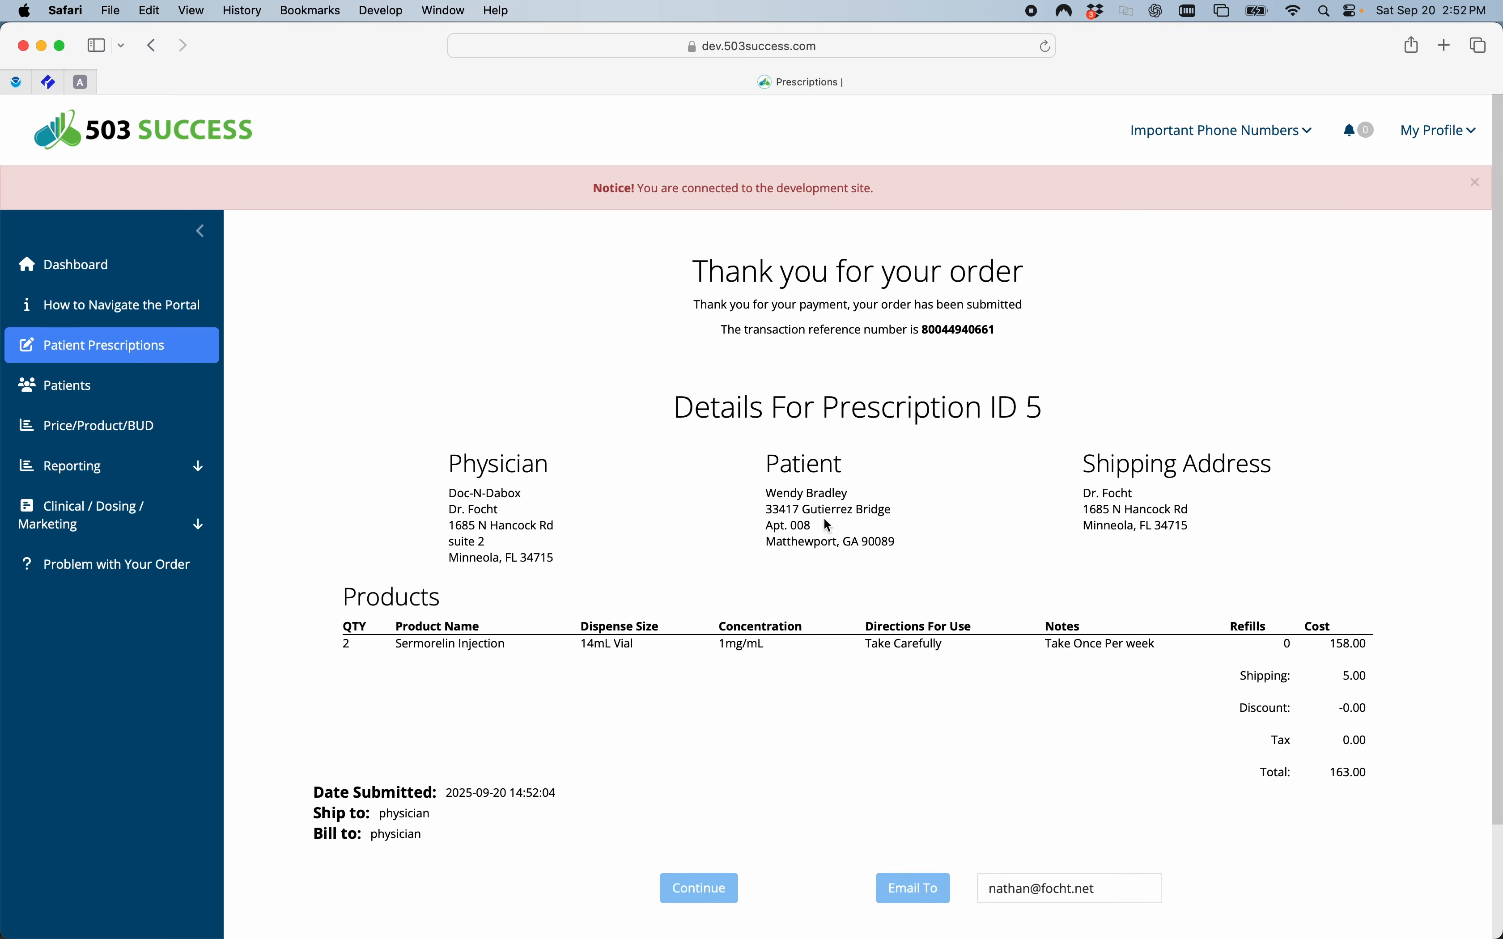
Look over the order confirmation details and continue to the list of patient prescriptions.
{"action": "scroll", "coordinate": [838, 678], "scroll_direction": "down", "scroll_amount": 3}
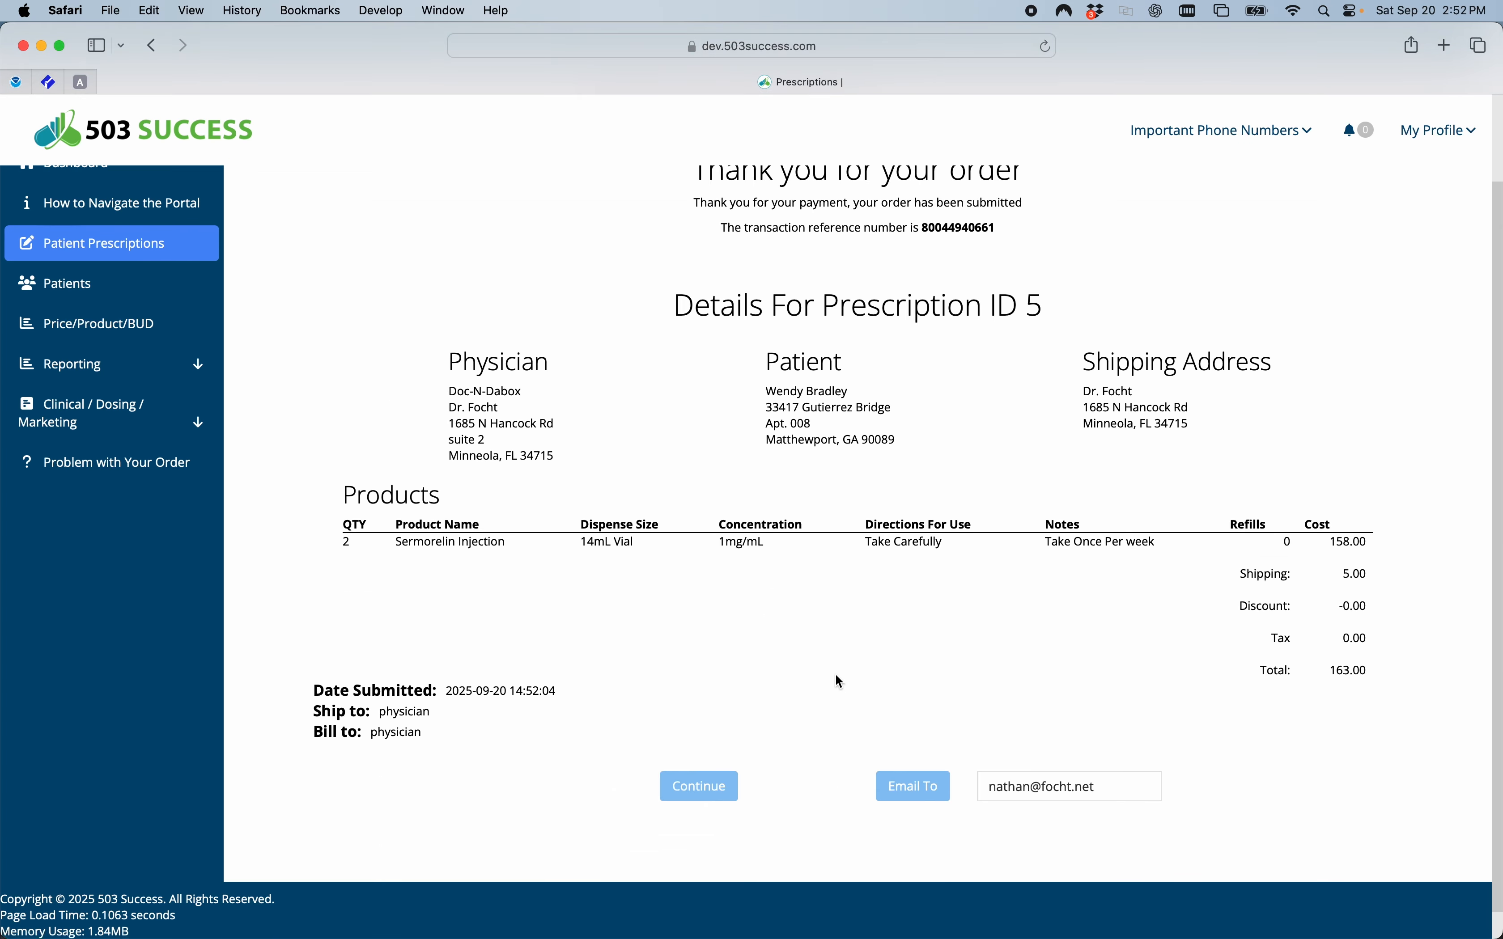
{"action": "scroll", "coordinate": [840, 682], "scroll_direction": "up", "scroll_amount": 1}
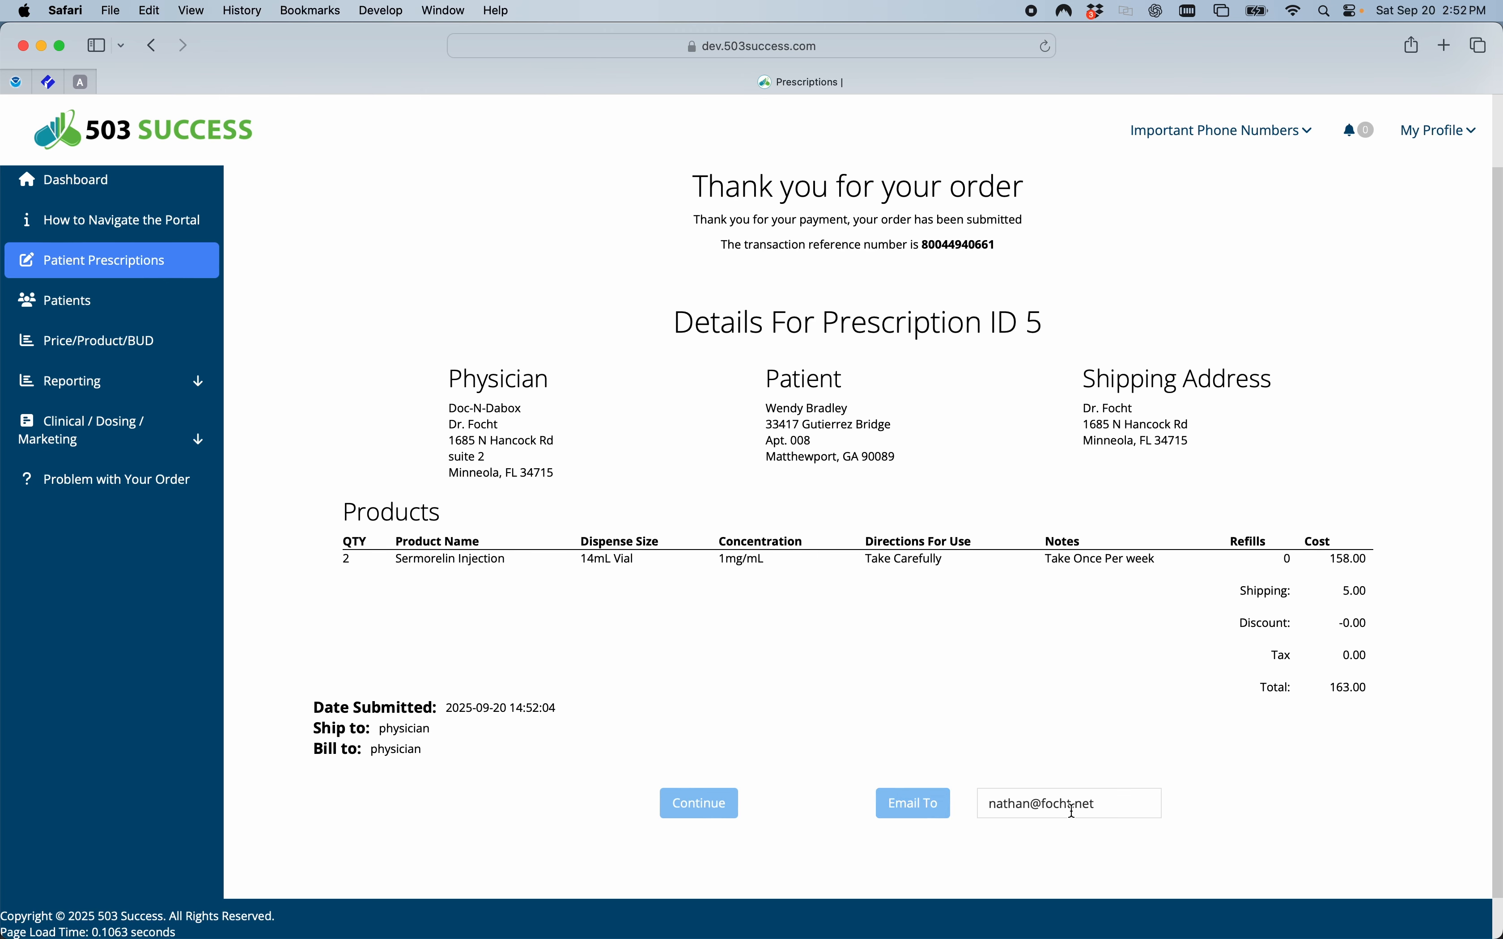
{"action": "left_click", "coordinate": [710, 808]}
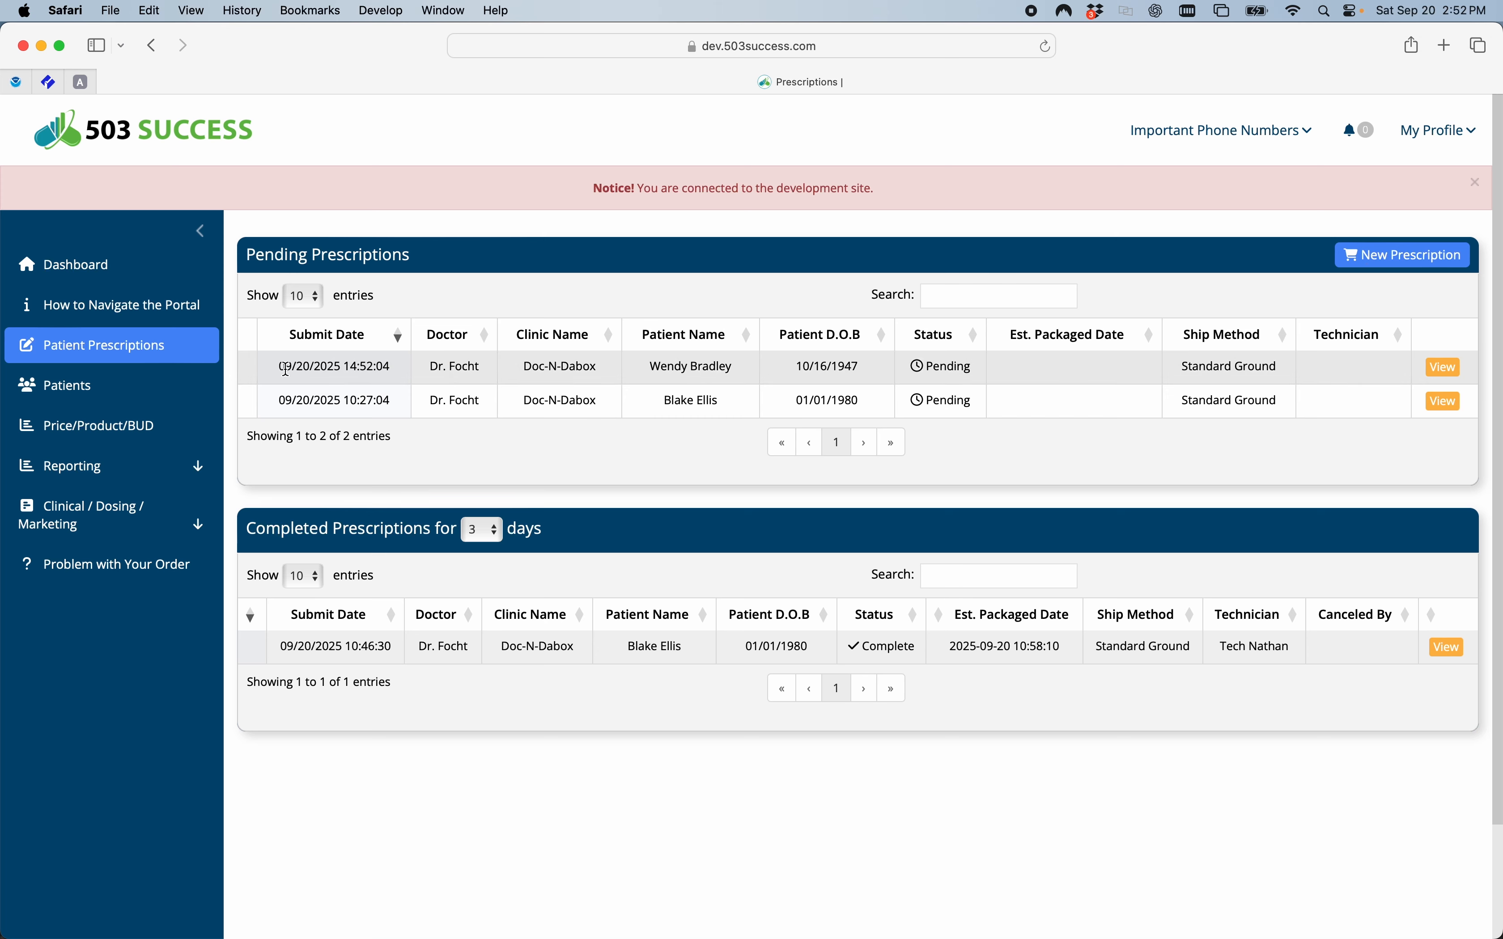
Check the newly submitted order's entry and status under Pending Prescriptions, and return to the Dashboard.
{"action": "left_click_drag", "start_coordinate": [282, 369], "coordinate": [984, 366]}
{"action": "left_click", "coordinate": [639, 372]}
{"action": "left_click", "coordinate": [907, 366]}
{"action": "left_click", "coordinate": [75, 267]}
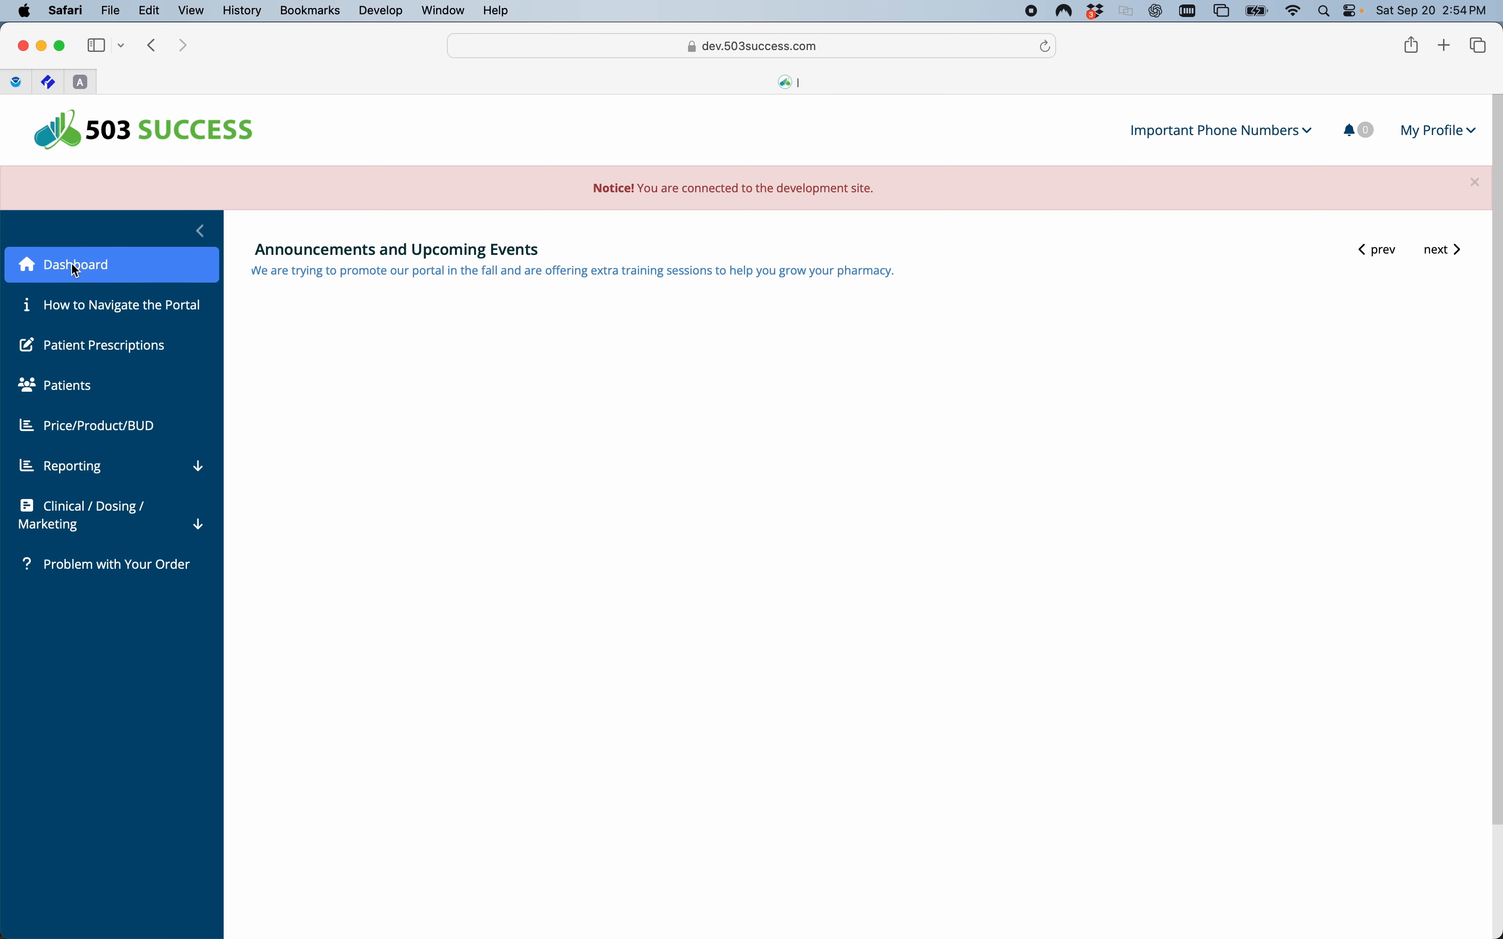